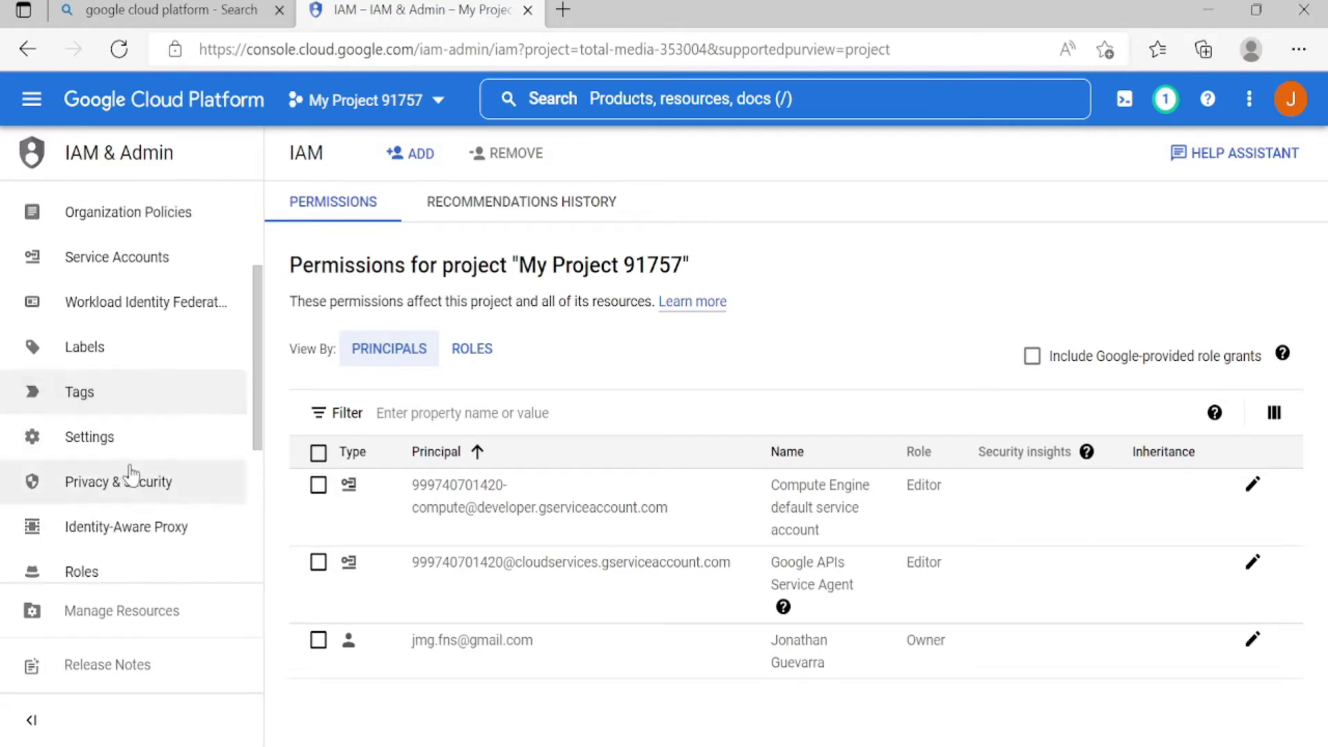
# Open the IAM & Admin Roles page for My Project 91757
pyautogui.click(93, 515)
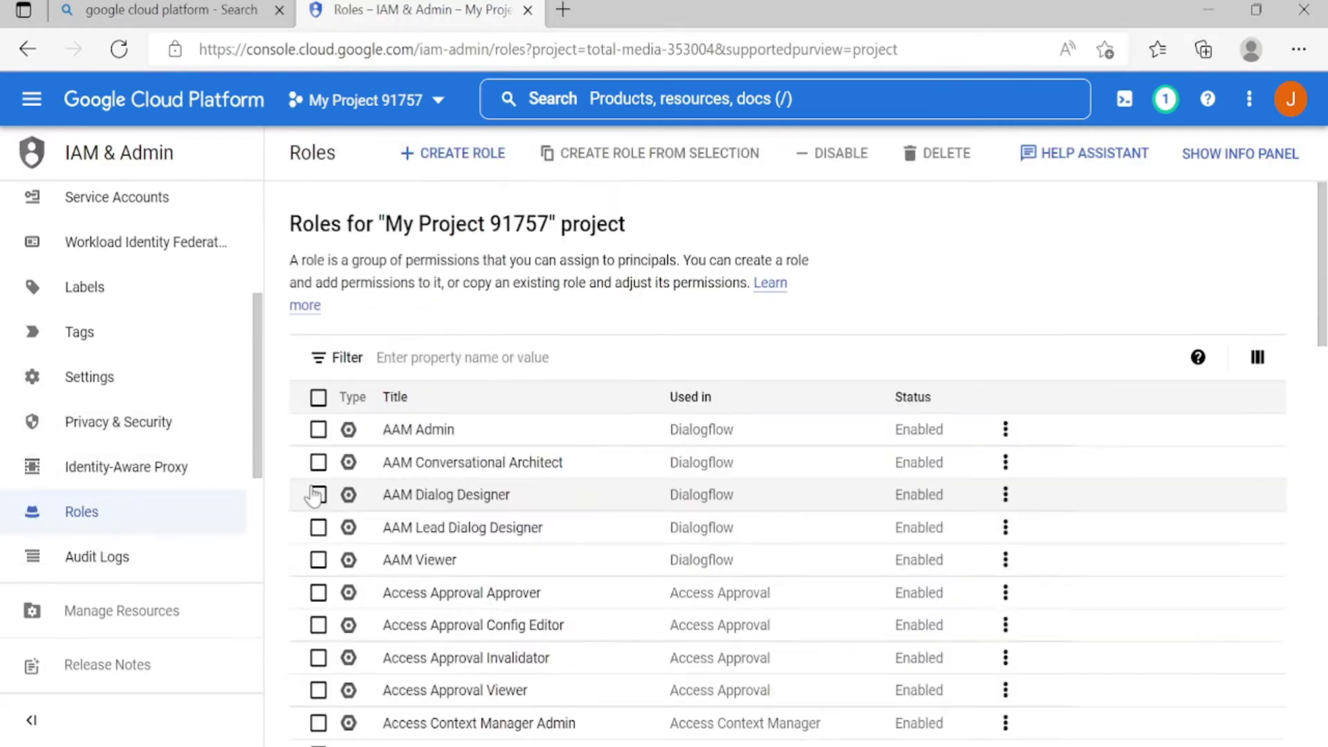
# Filter the roles list by Name:roles/owner and open the Owner role
pyautogui.click(477, 354)
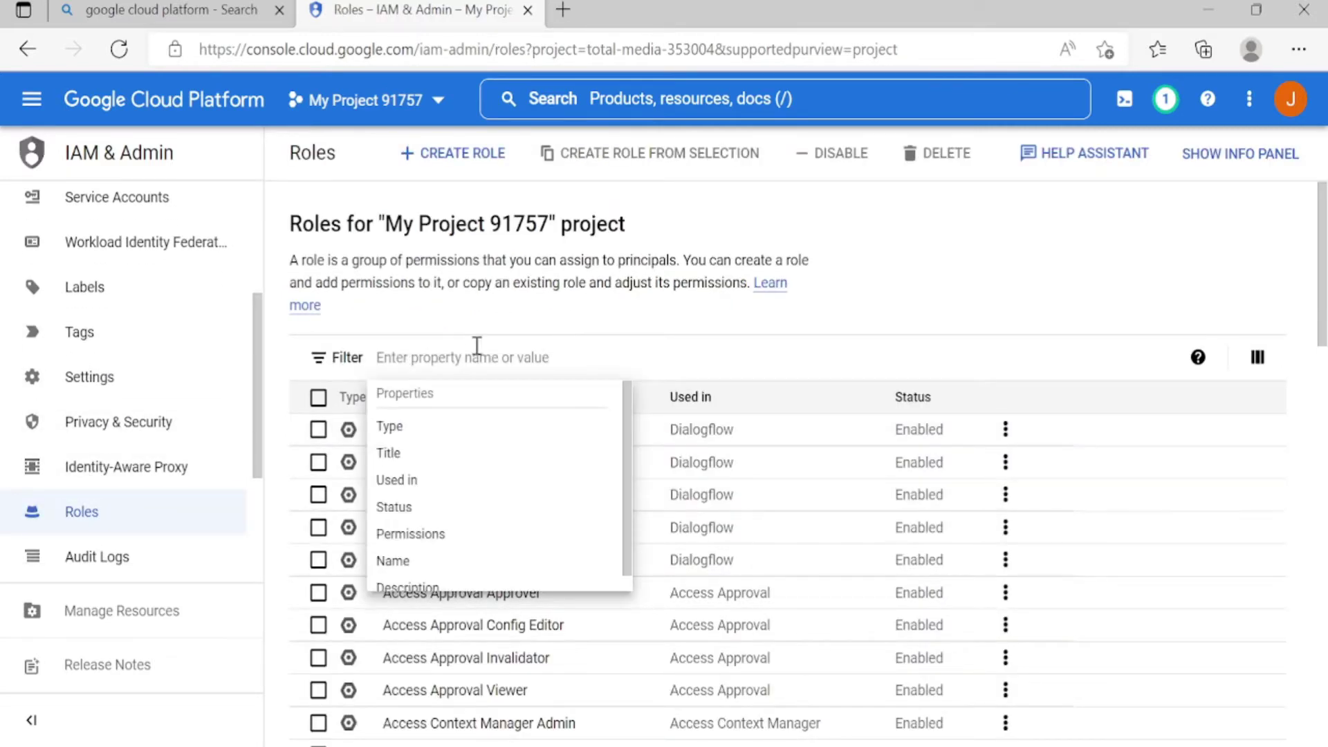
pyautogui.write('Name:ro')
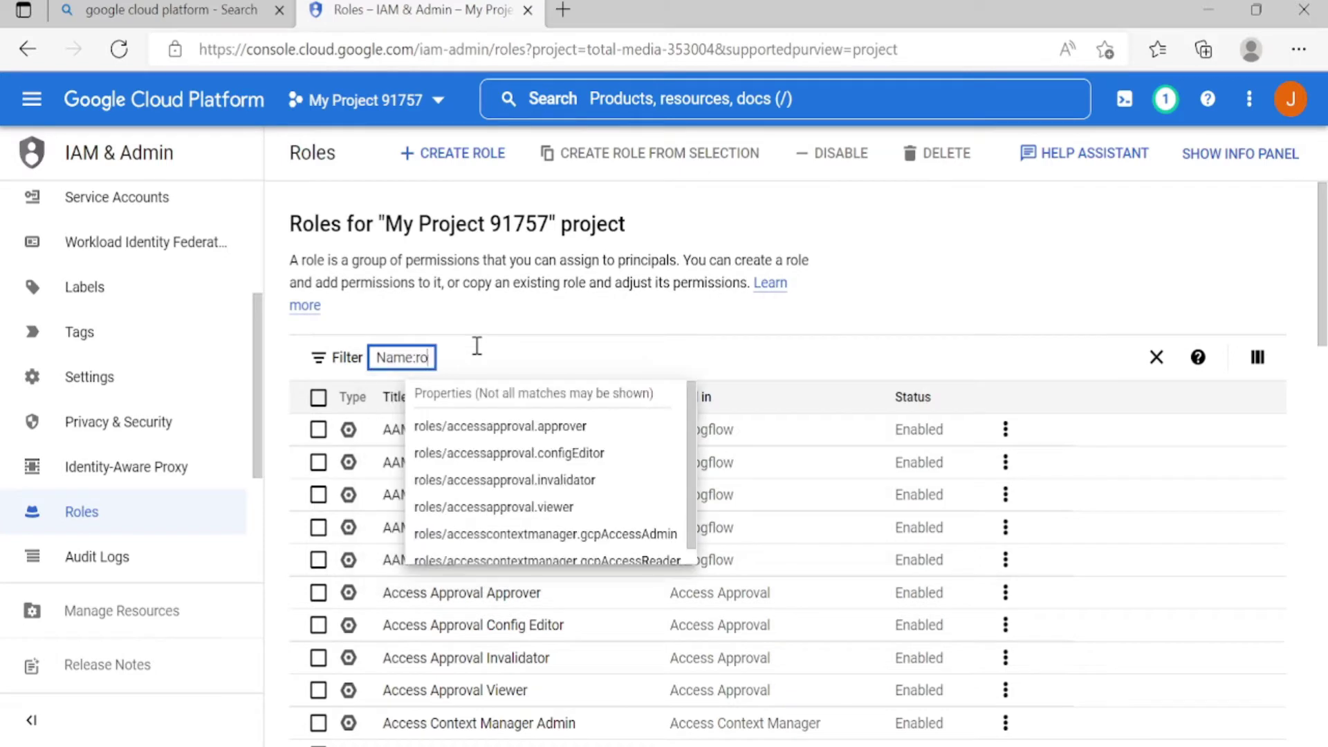
pyautogui.write('les/owner')
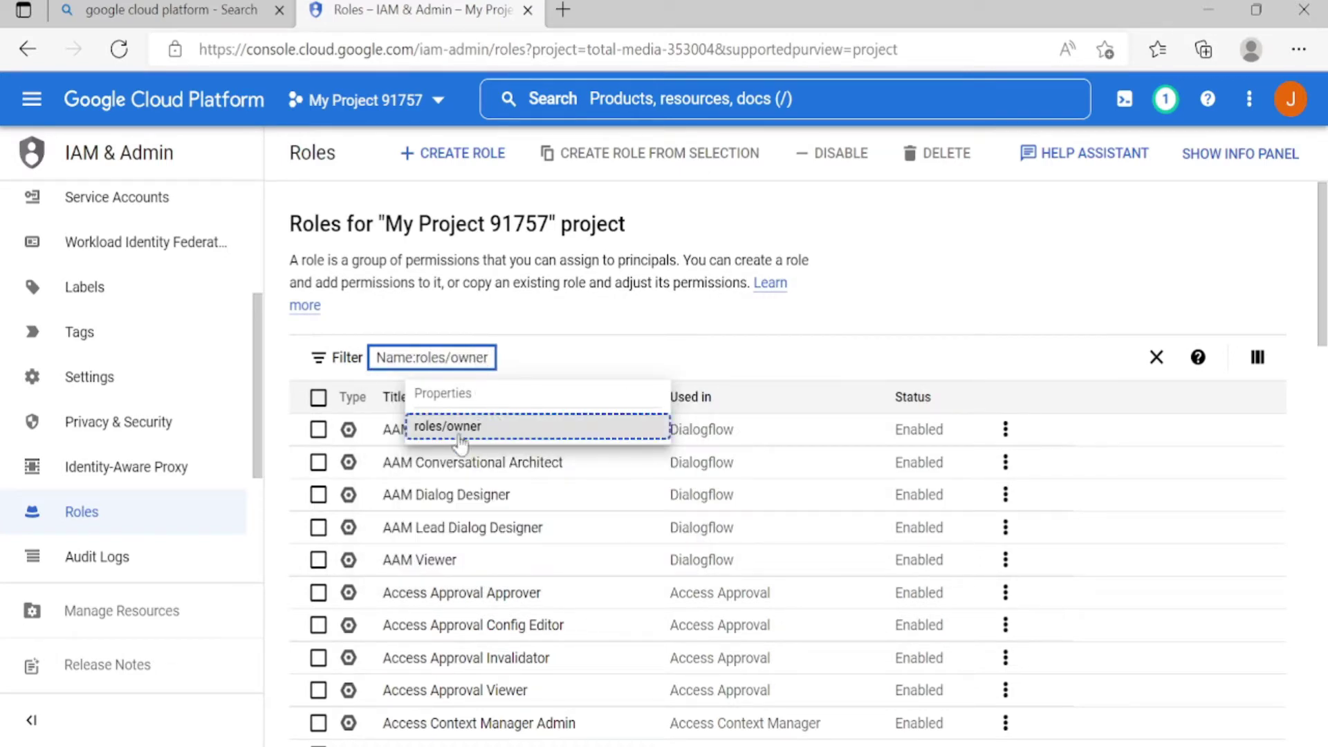
pyautogui.click(453, 432)
pyautogui.click(405, 430)
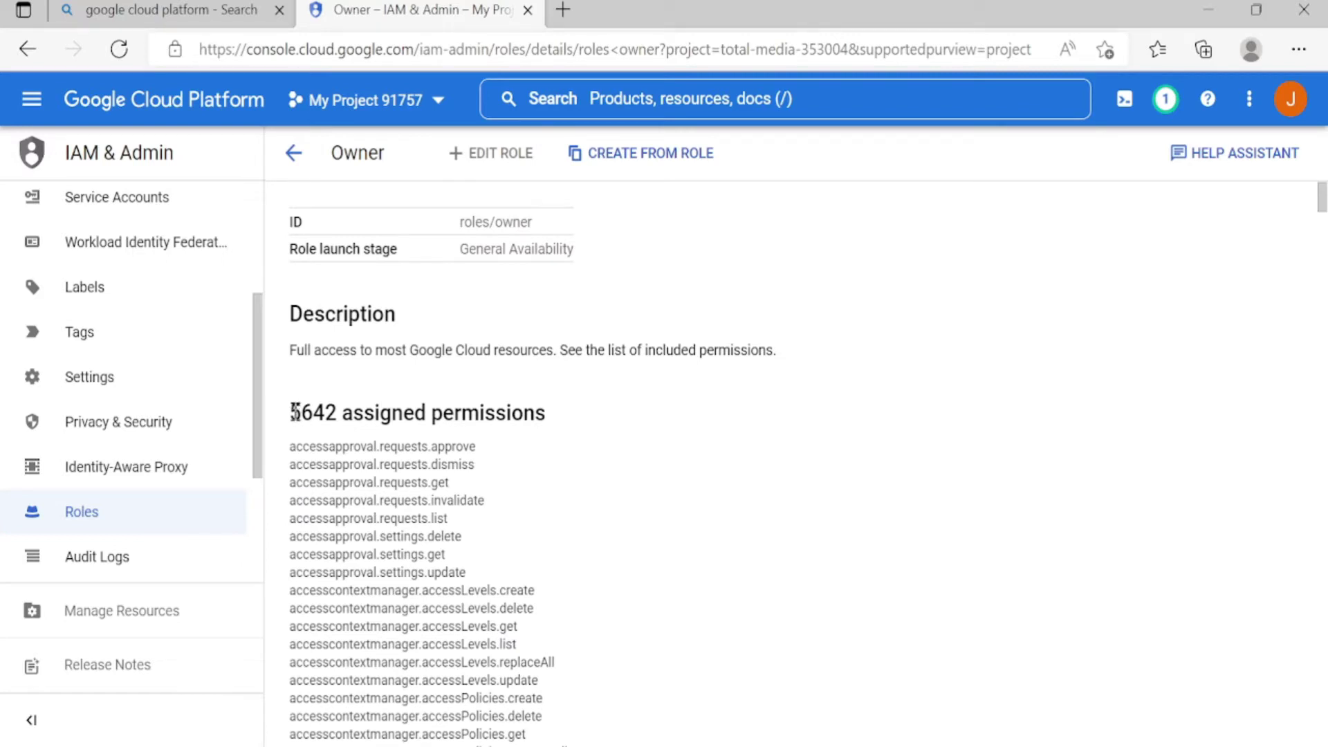
# Check the Owner role's 5642 assigned permissions, then return to the full roles list
pyautogui.moveTo(293, 413); pyautogui.dragTo(558, 426)
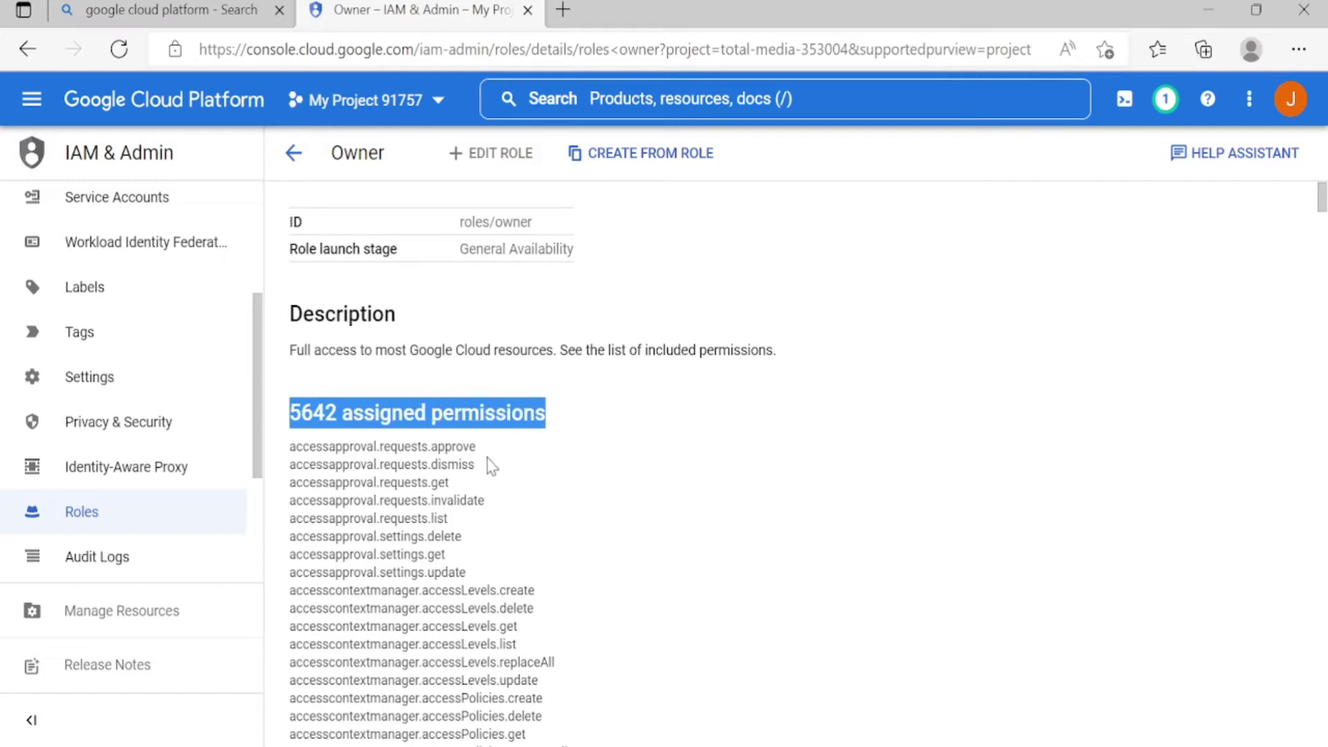
pyautogui.scroll(-3, 493, 469)
pyautogui.scroll(3, 491, 463)
pyautogui.click(92, 515)
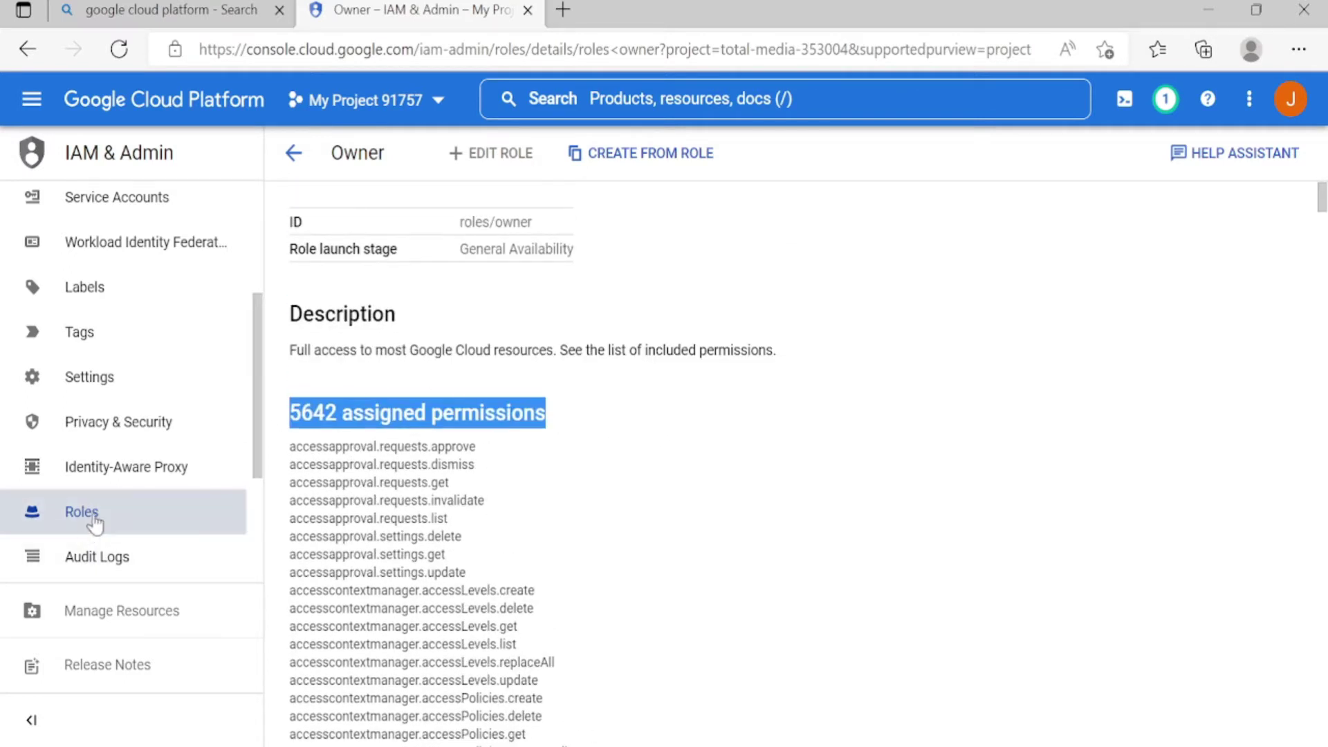
# Filter the roles list by name:roles/viewer and open the Viewer role
pyautogui.click(423, 360)
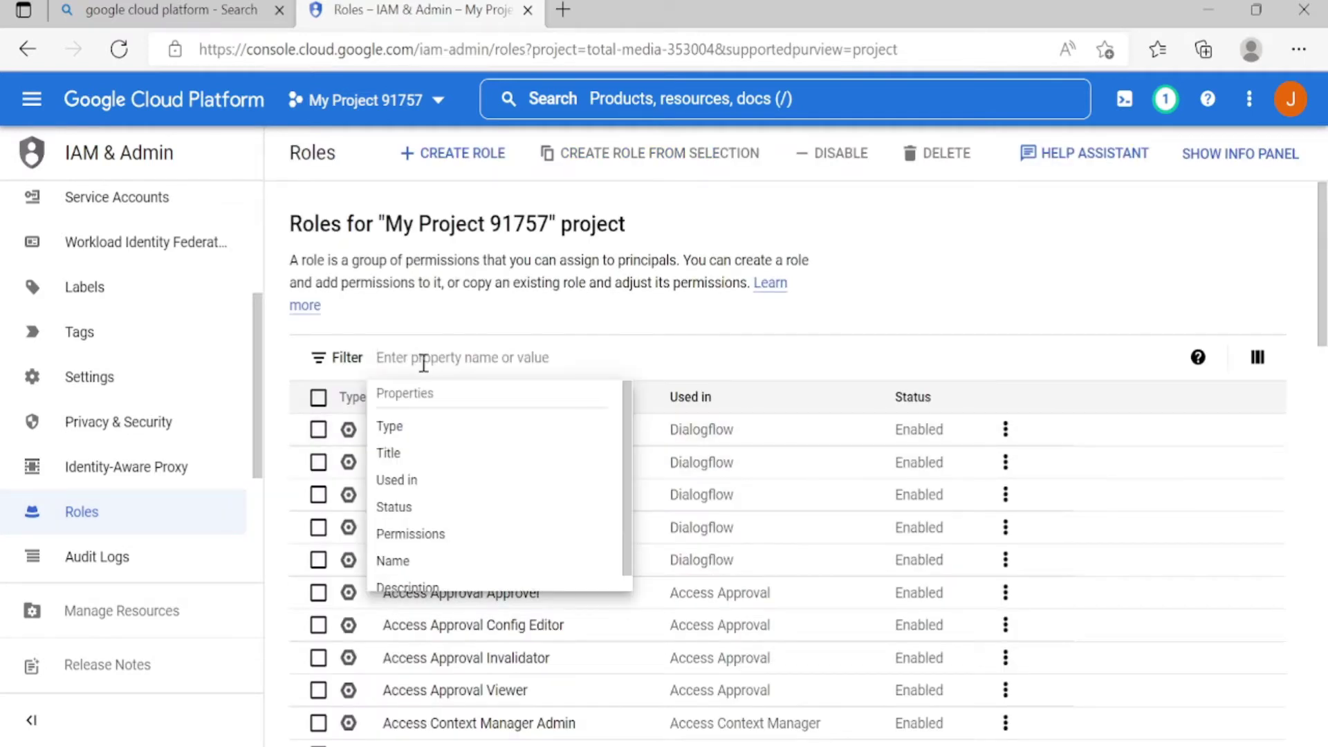
pyautogui.write('name:role')
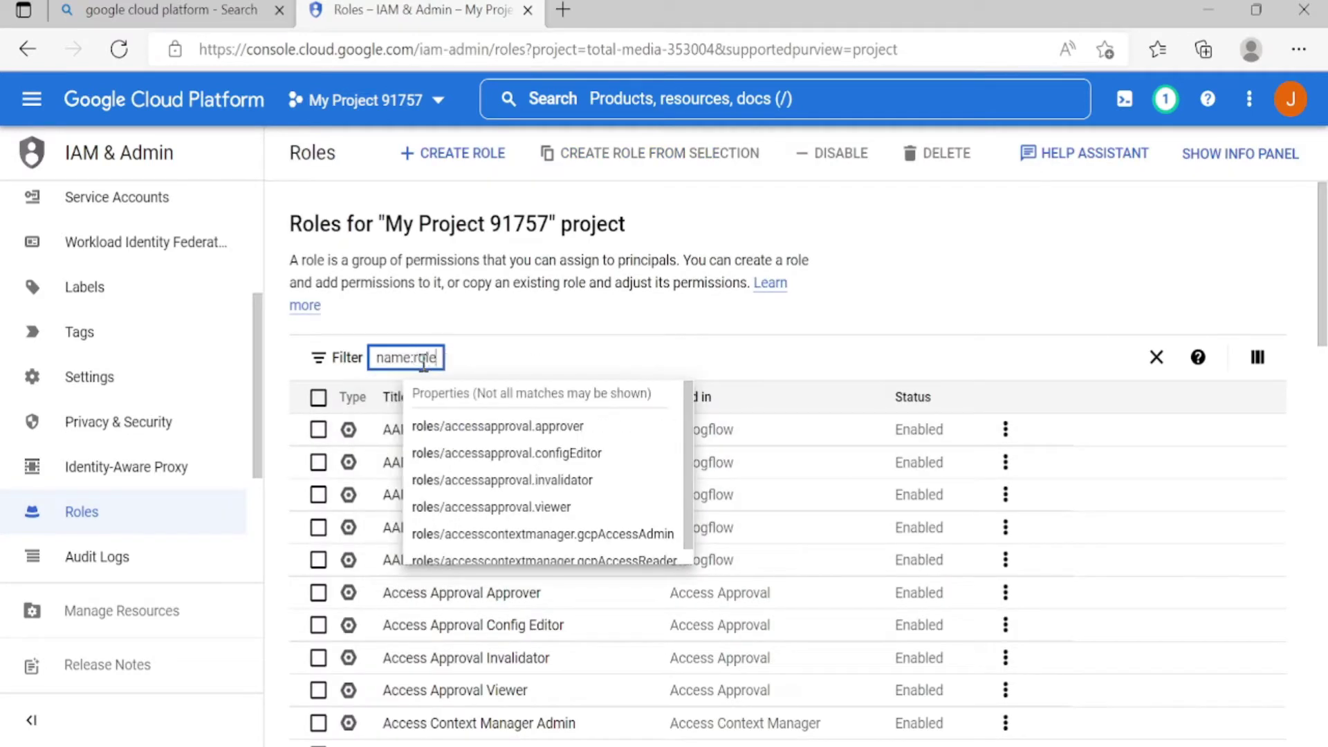
pyautogui.write('s/viewer')
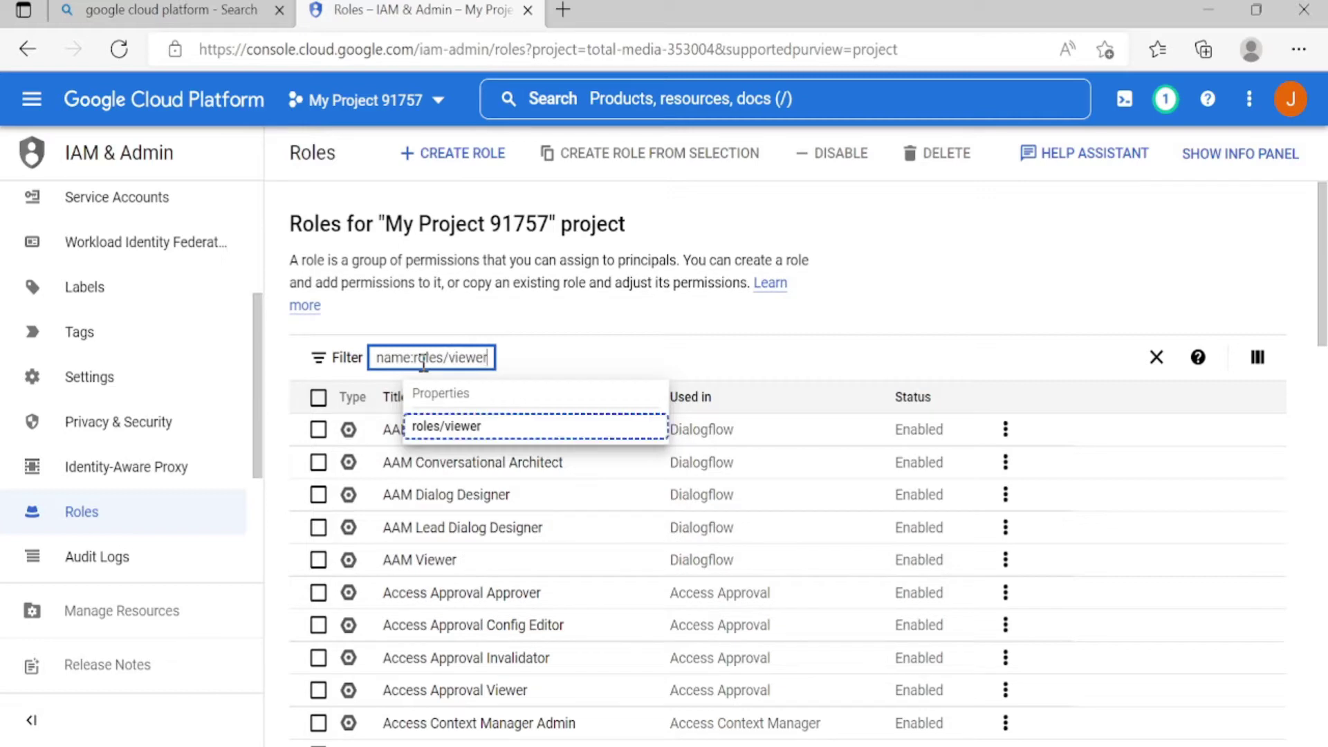
pyautogui.click(443, 423)
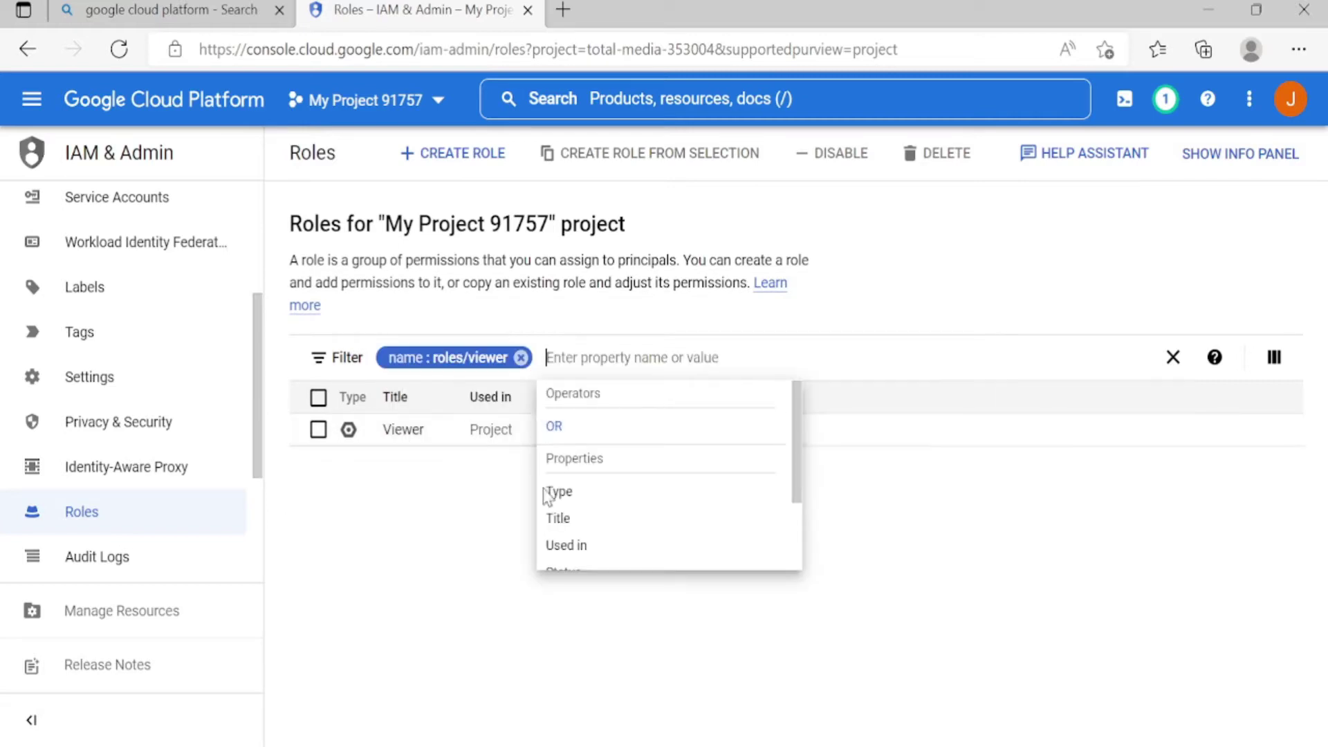
pyautogui.click(404, 431)
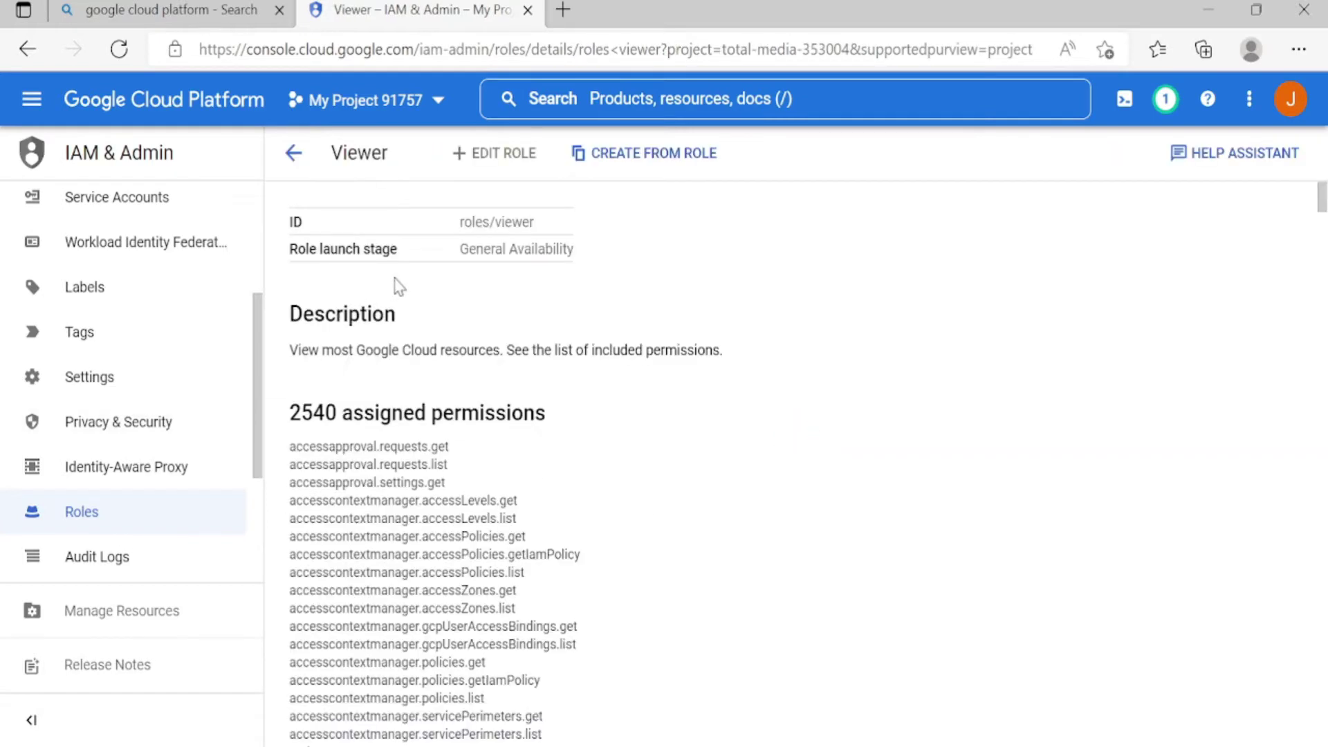
# Review the Viewer role's 2540 assigned permissions
pyautogui.moveTo(290, 415); pyautogui.dragTo(540, 439)
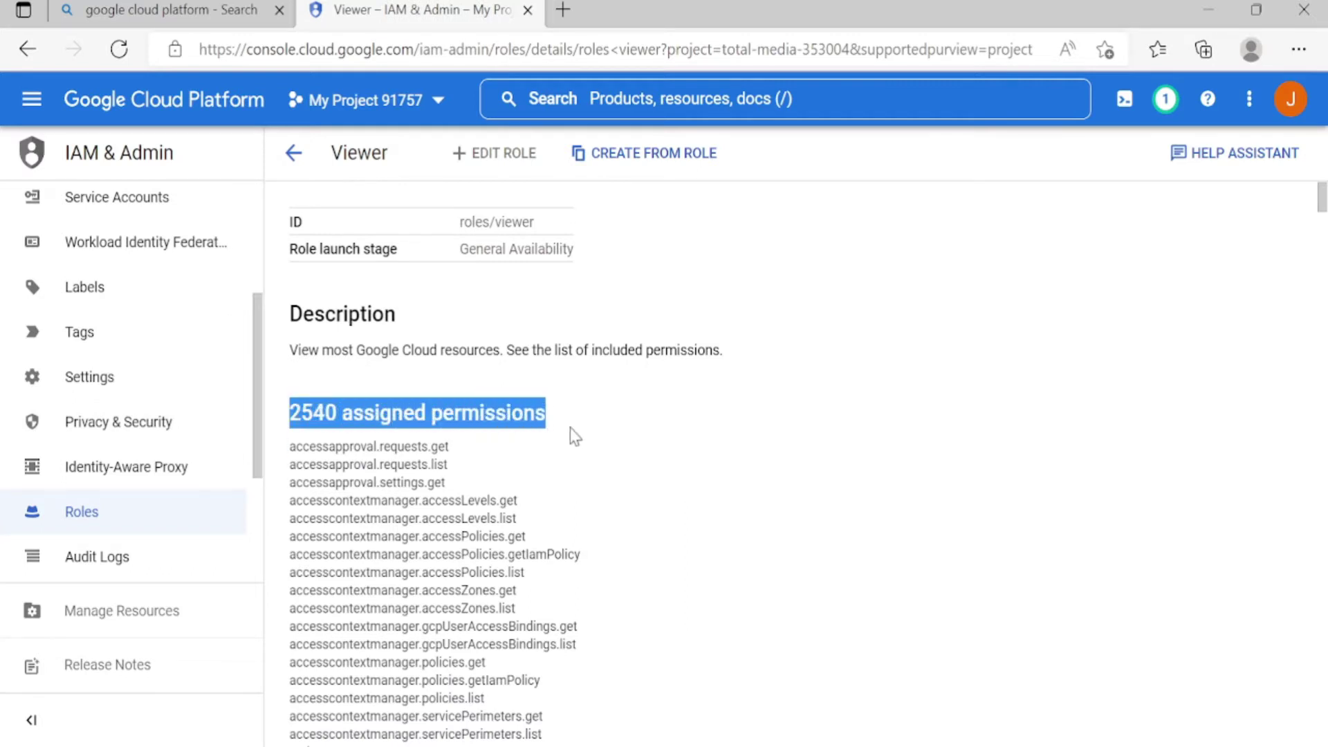
pyautogui.scroll(-10, 583, 527)
pyautogui.scroll(10, 584, 528)
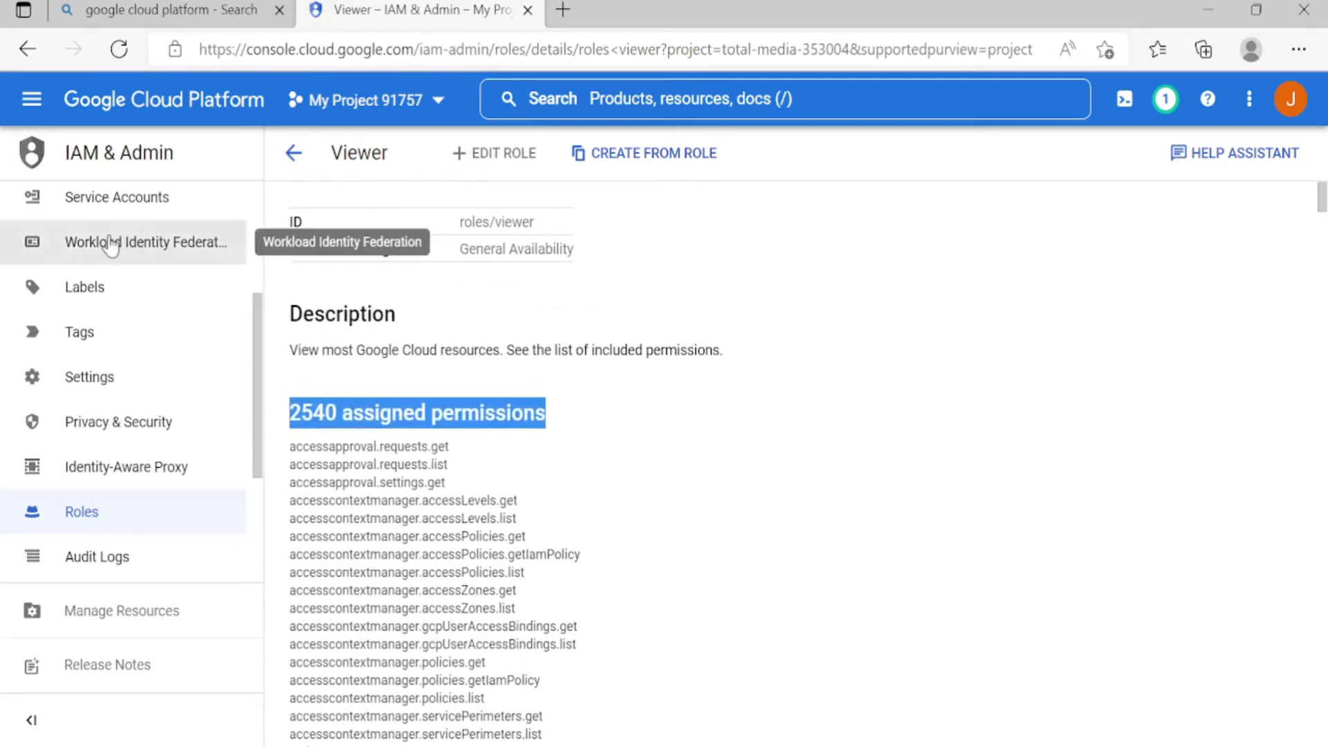
pyautogui.moveTo(260, 378); pyautogui.dragTo(260, 205)
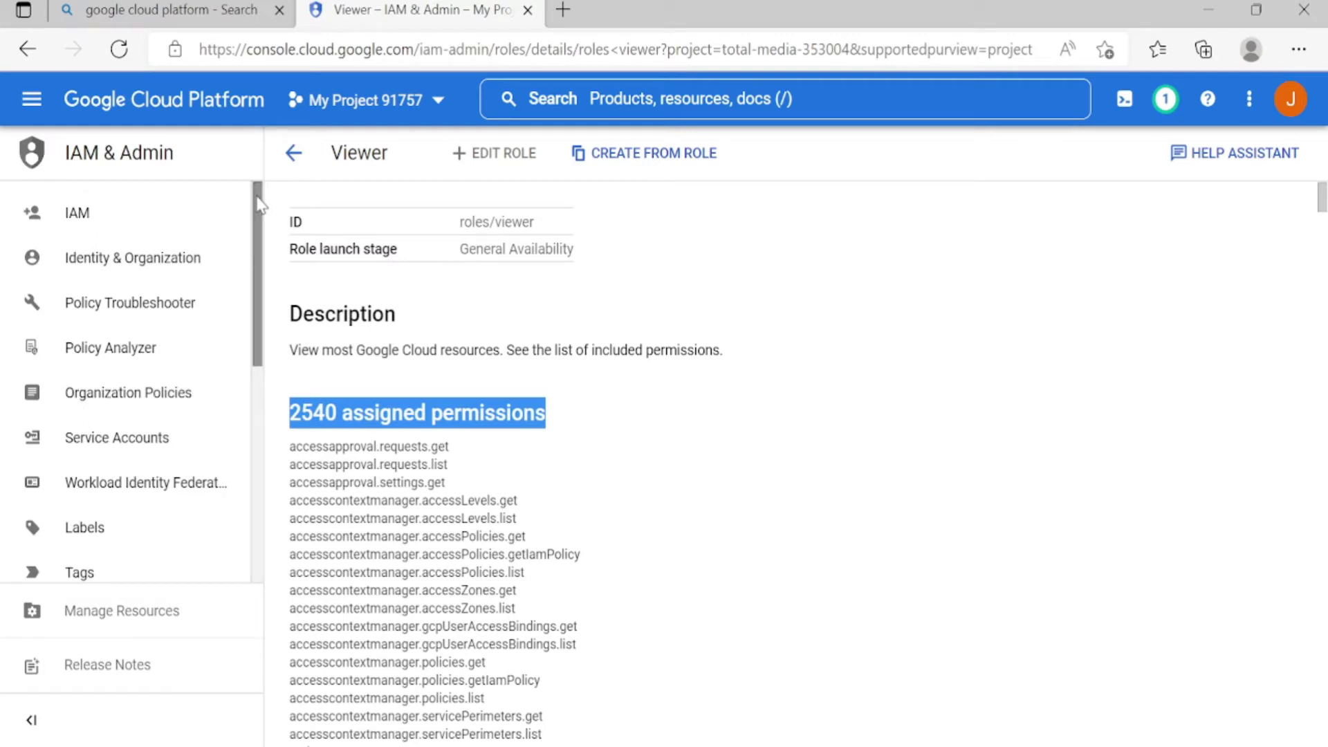
# Add the second account's e-mail as a new principal on My Project 91757
pyautogui.click(113, 216)
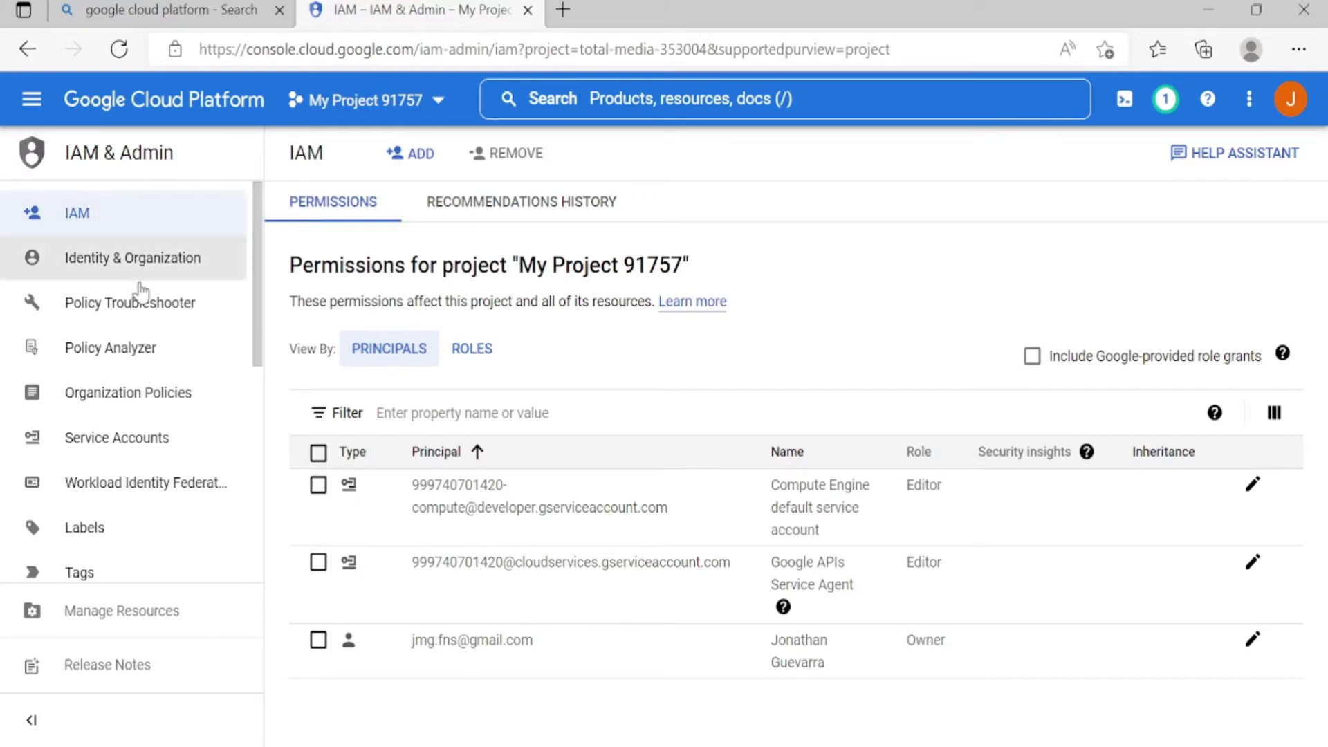
pyautogui.click(420, 155)
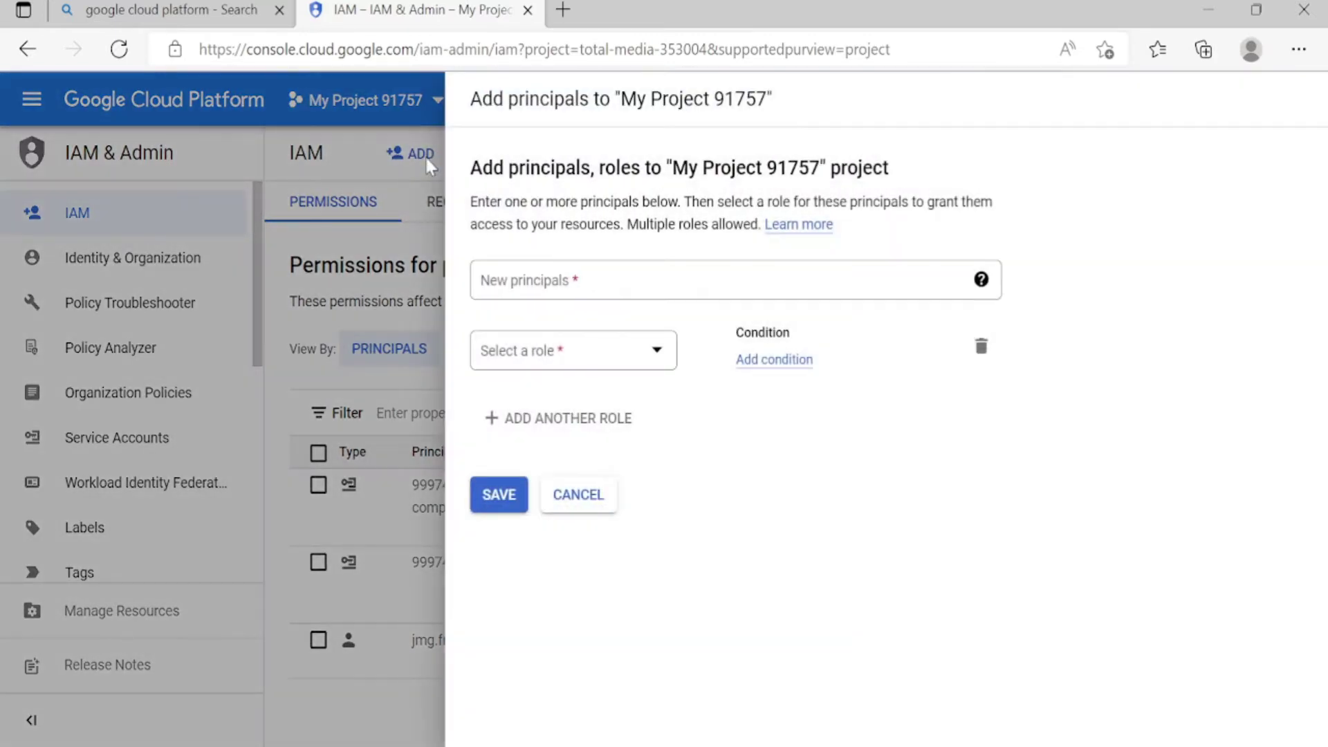
pyautogui.click(742, 294)
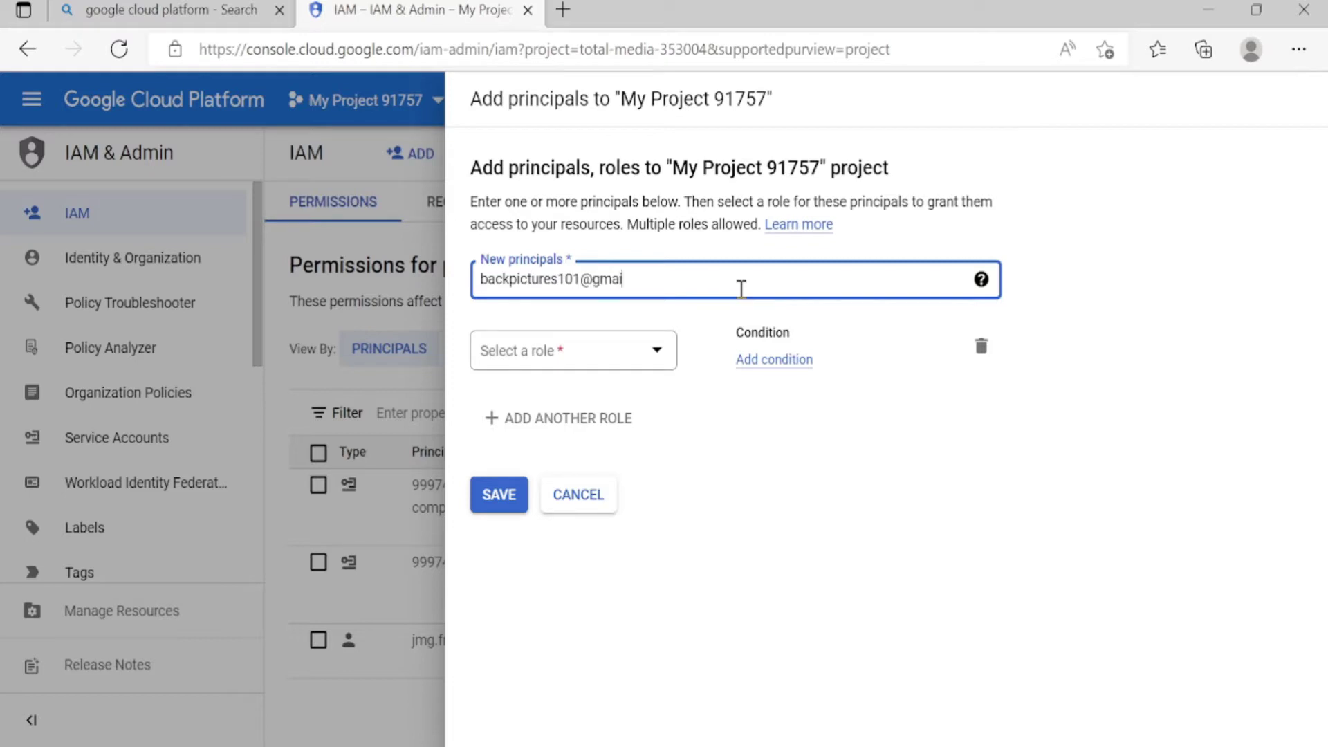
pyautogui.click(737, 315)
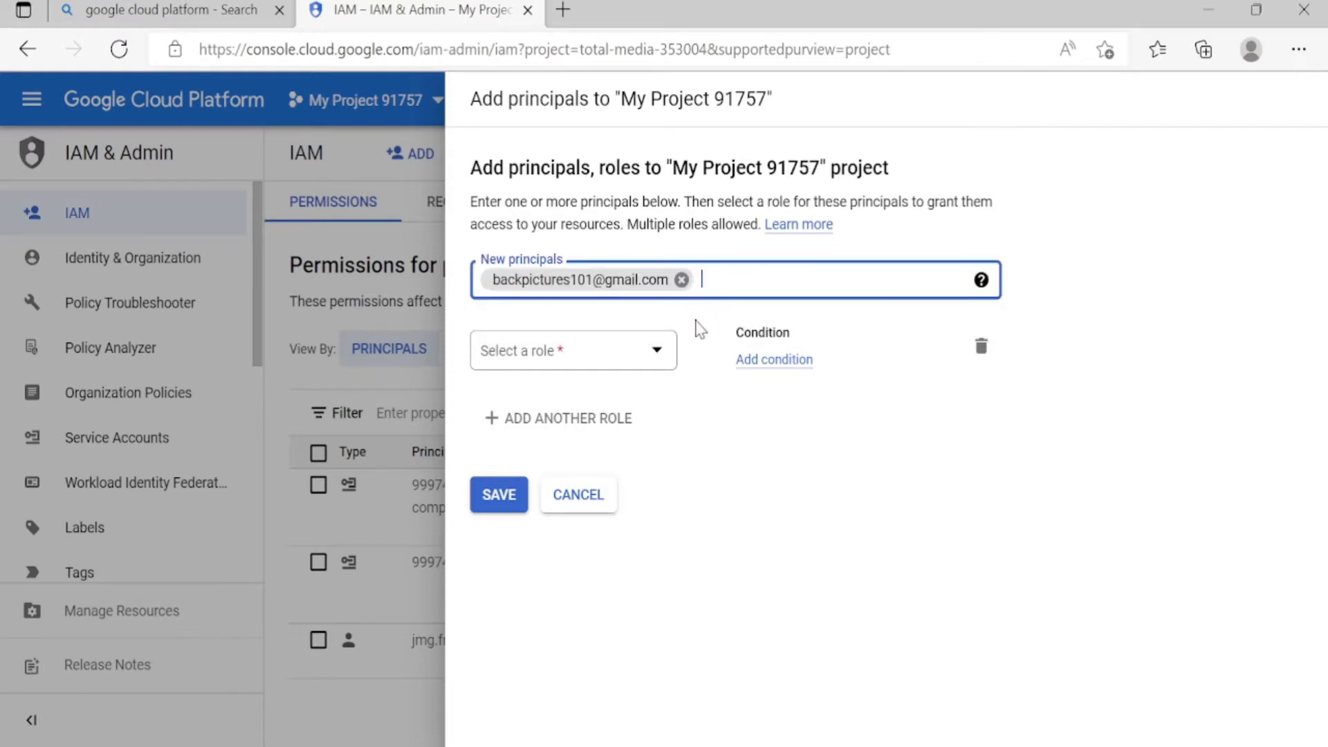
# Assign the new principal the Compute Viewer role and save the grant
pyautogui.click(664, 351)
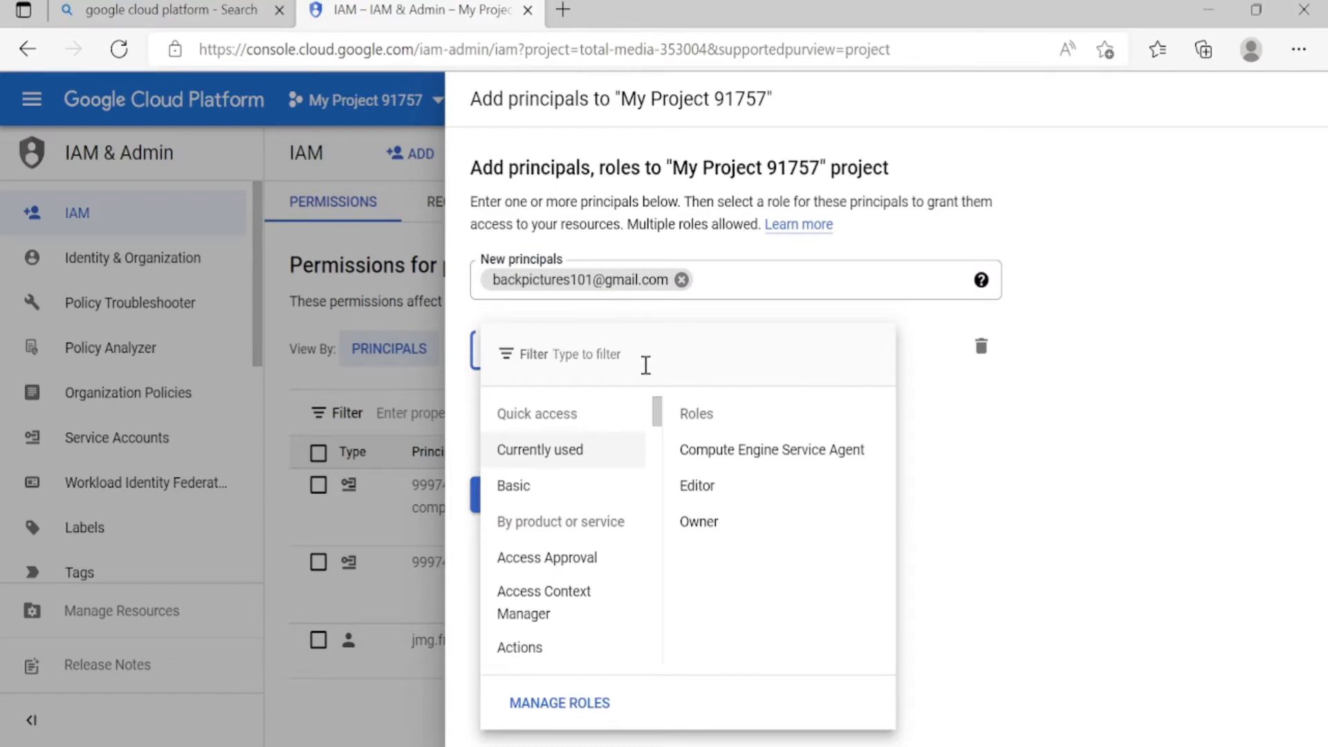
pyautogui.write('Compute')
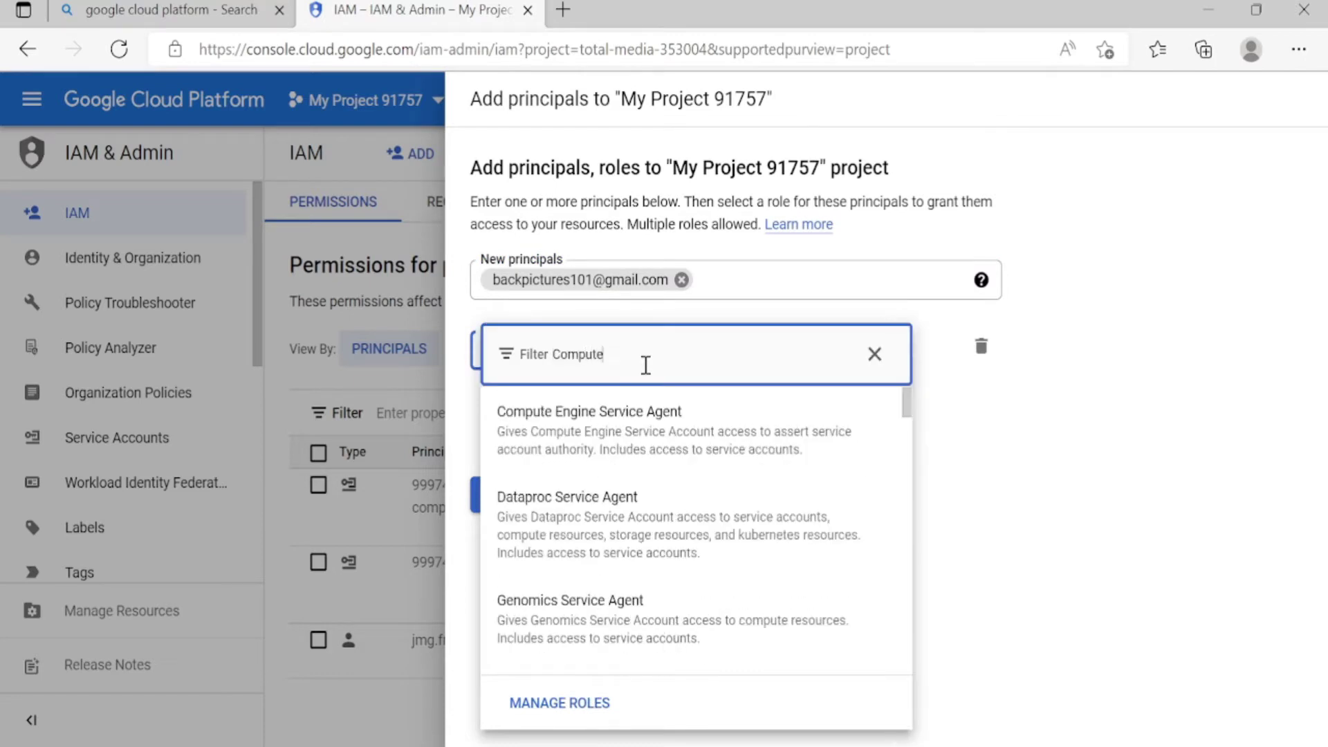
pyautogui.write(' Viewe')
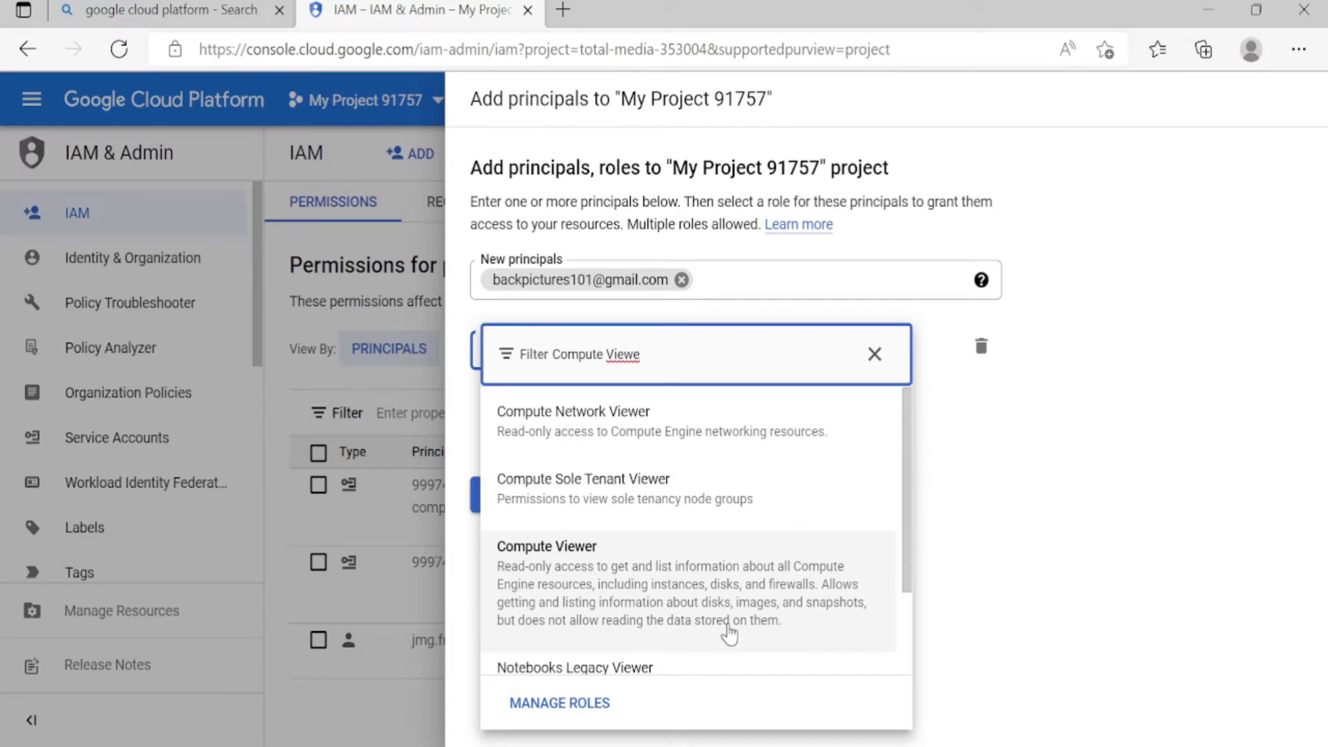
pyautogui.click(694, 598)
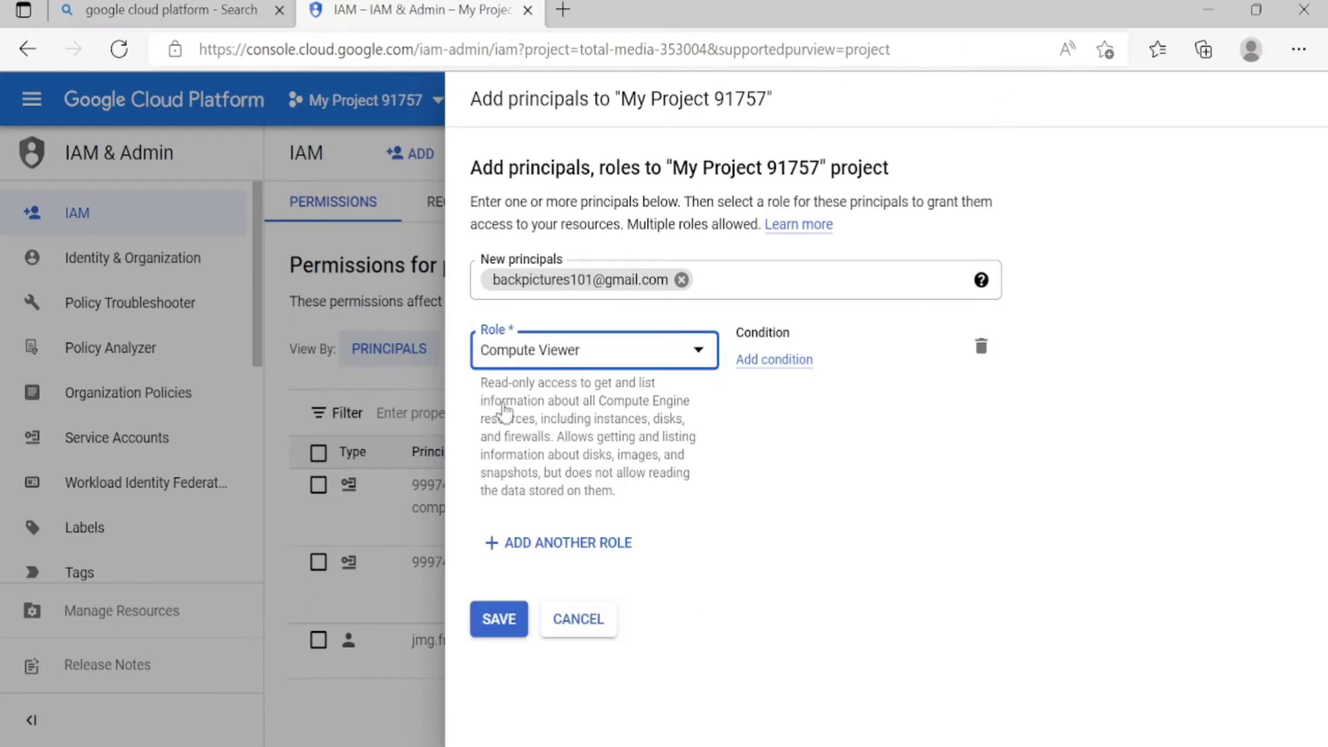
pyautogui.click(499, 629)
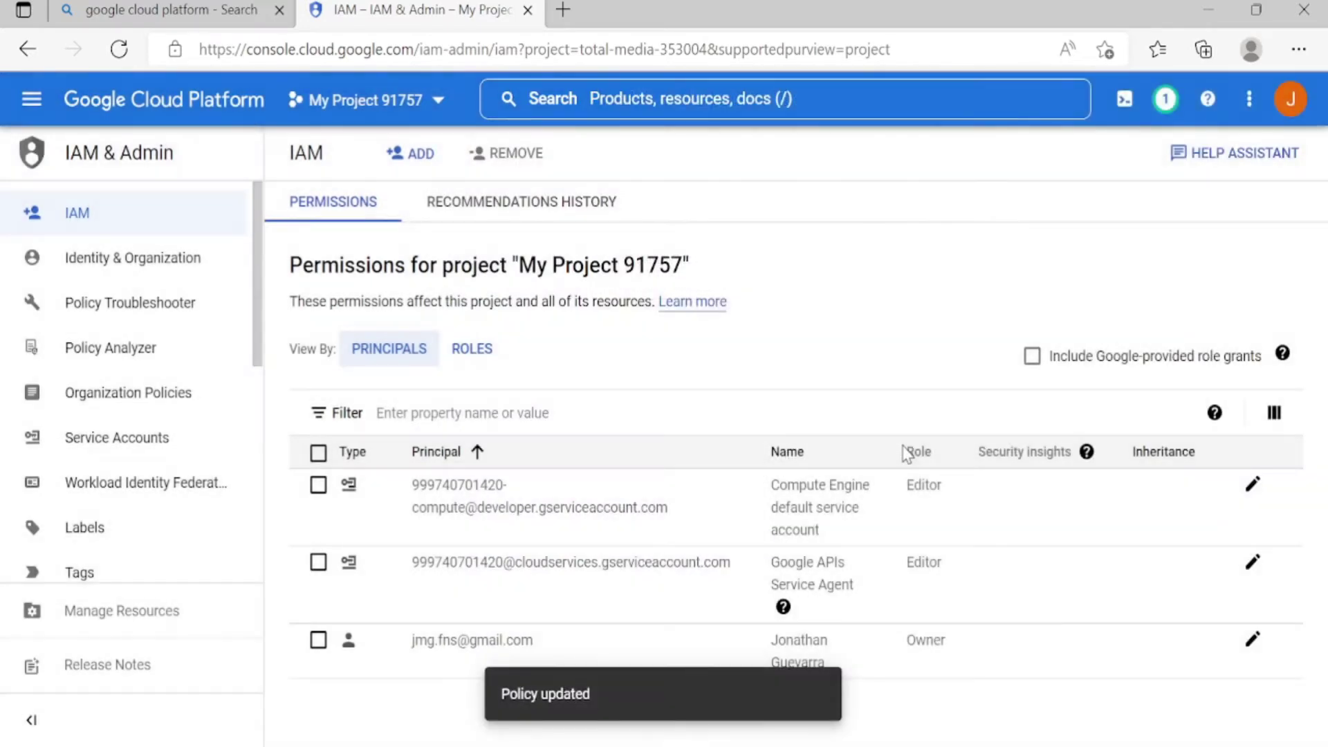
pyautogui.click(1165, 111)
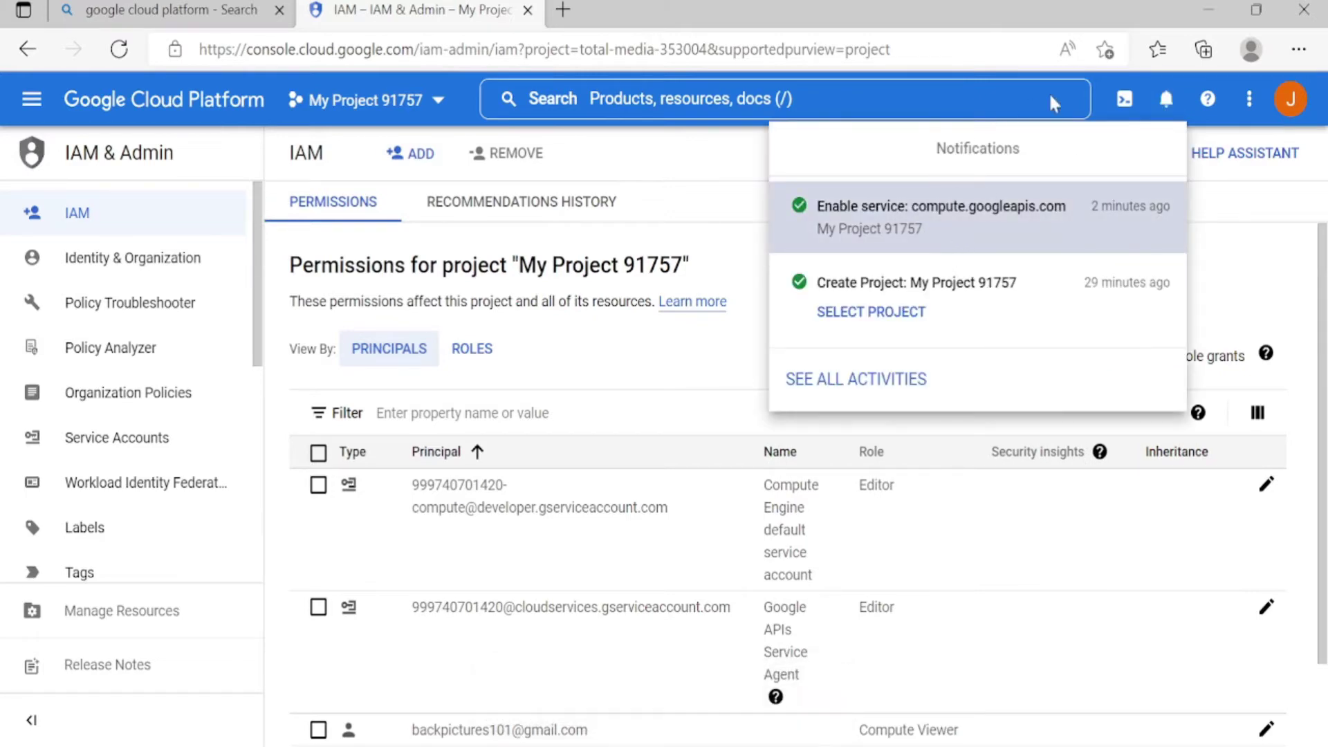
pyautogui.click(744, 667)
pyautogui.scroll(-2, 661, 691)
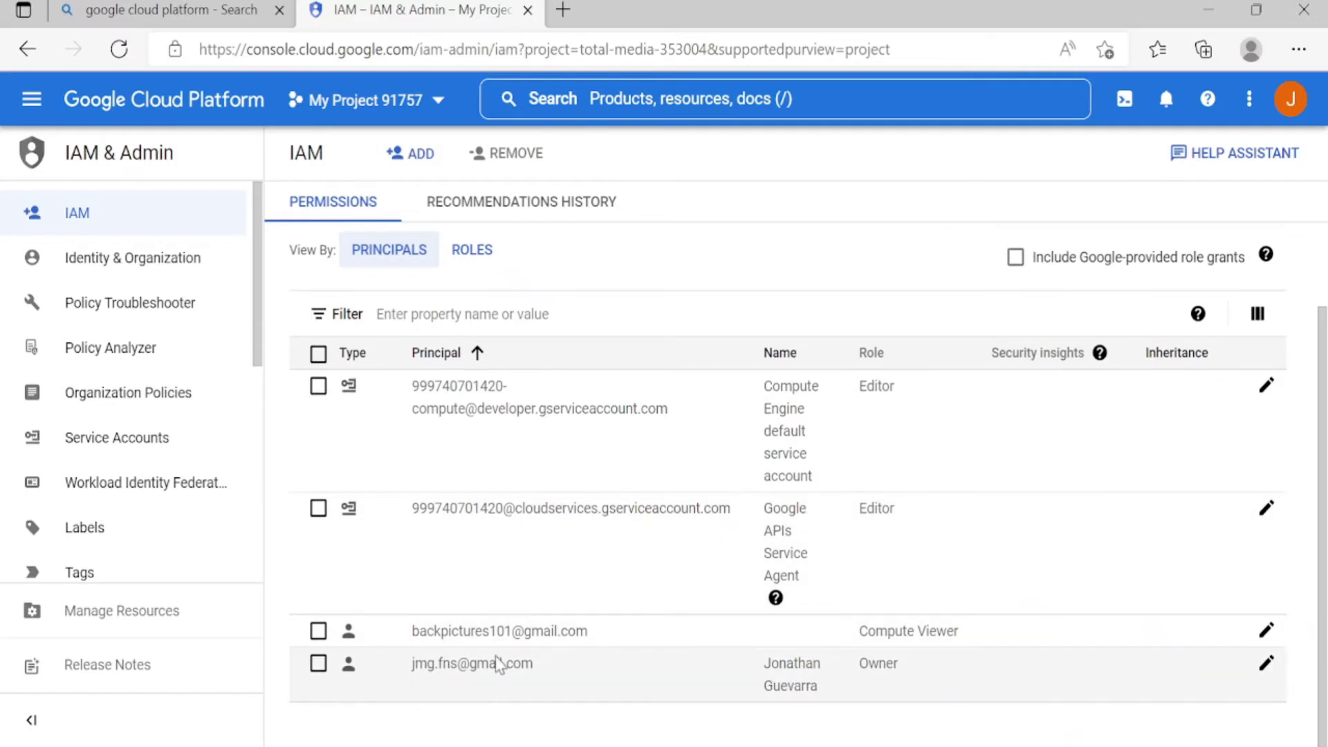
pyautogui.moveTo(410, 631); pyautogui.dragTo(642, 645)
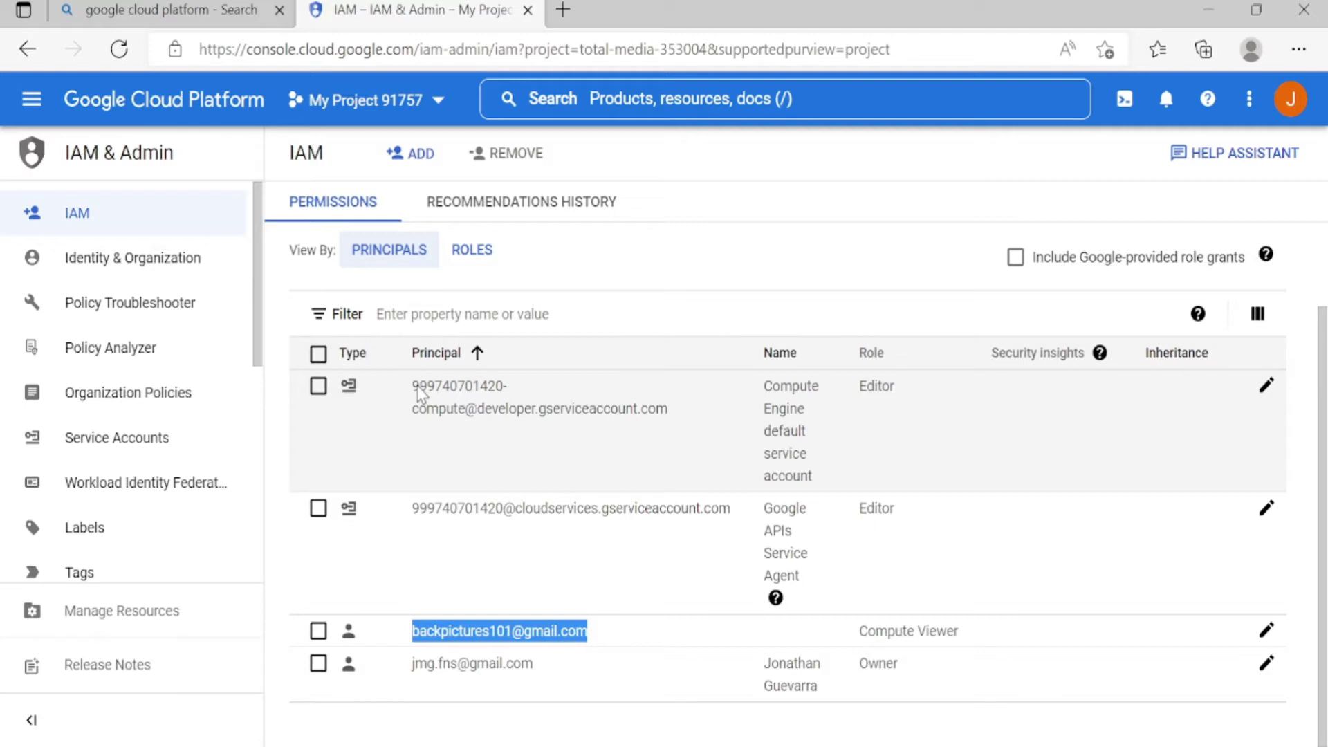
# Go through Compute Engine to the project's still-empty VM instances list
pyautogui.click(32, 100)
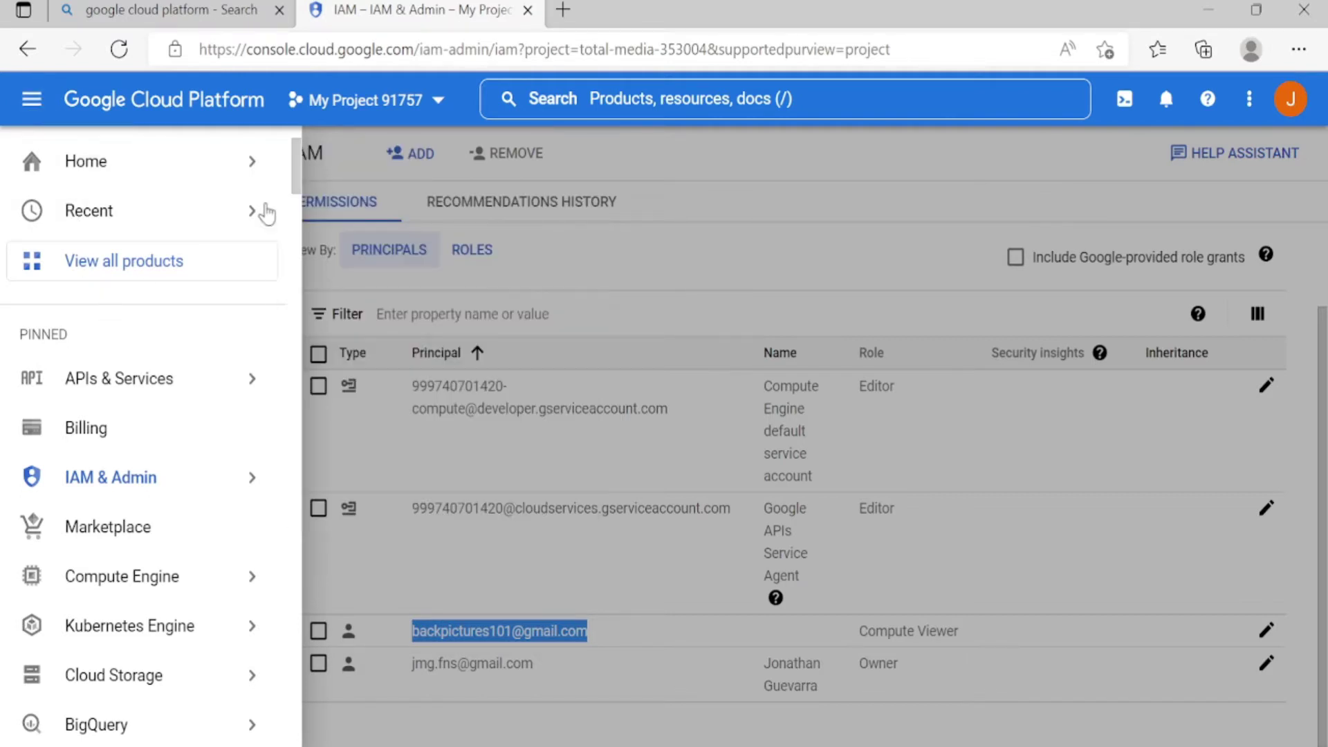
pyautogui.moveTo(133, 502)
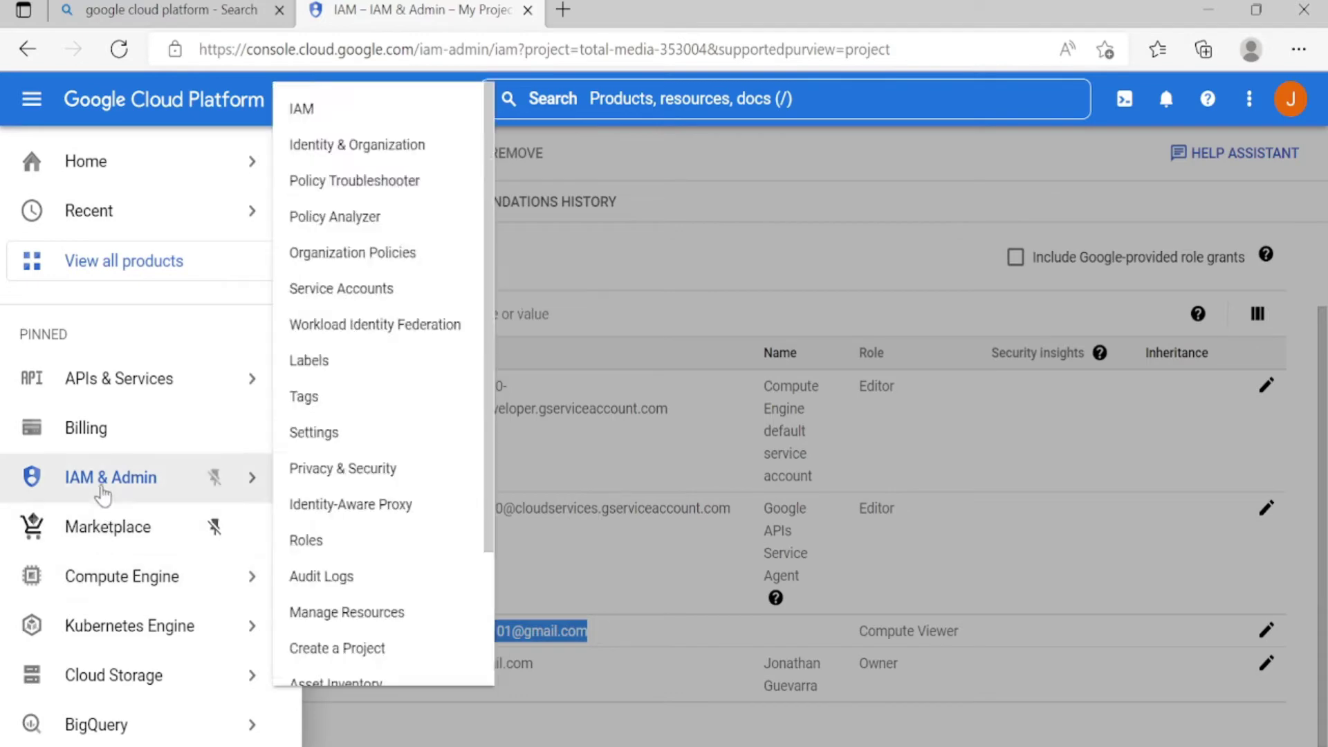
pyautogui.moveTo(125, 587)
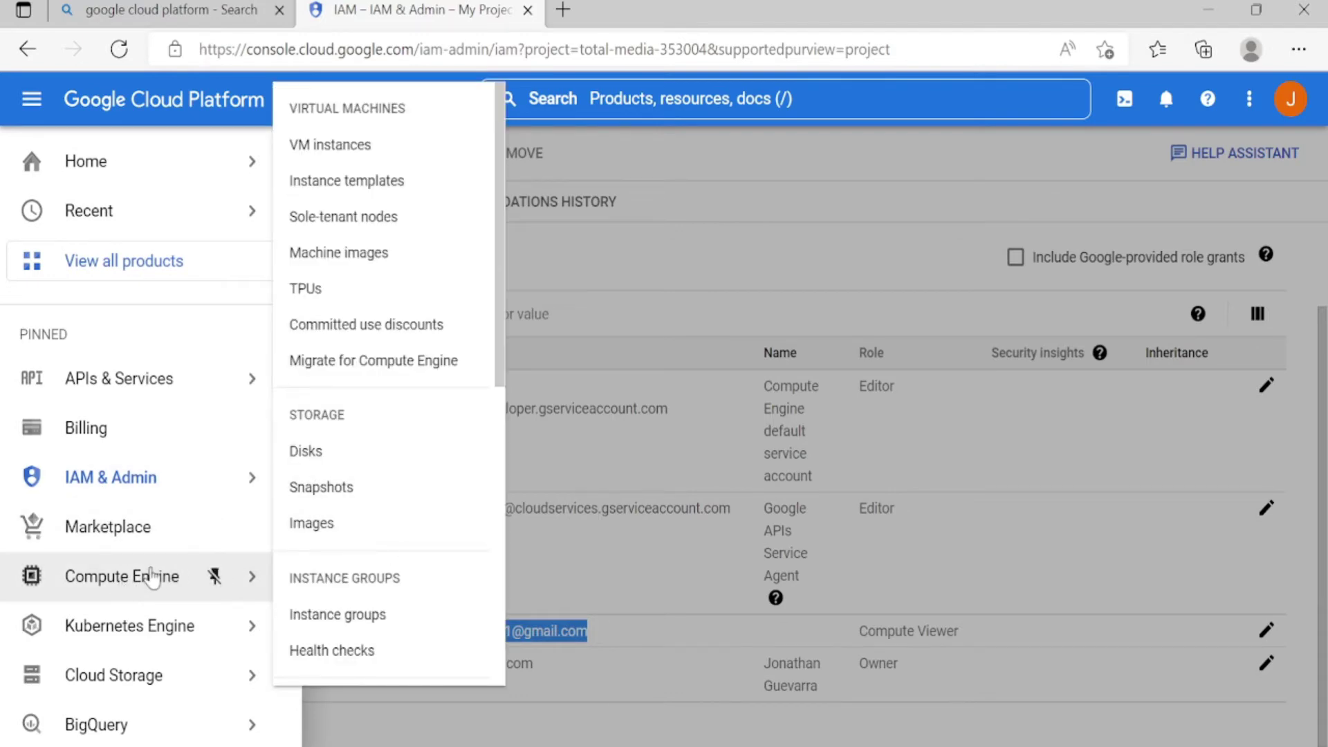
pyautogui.click(40, 122)
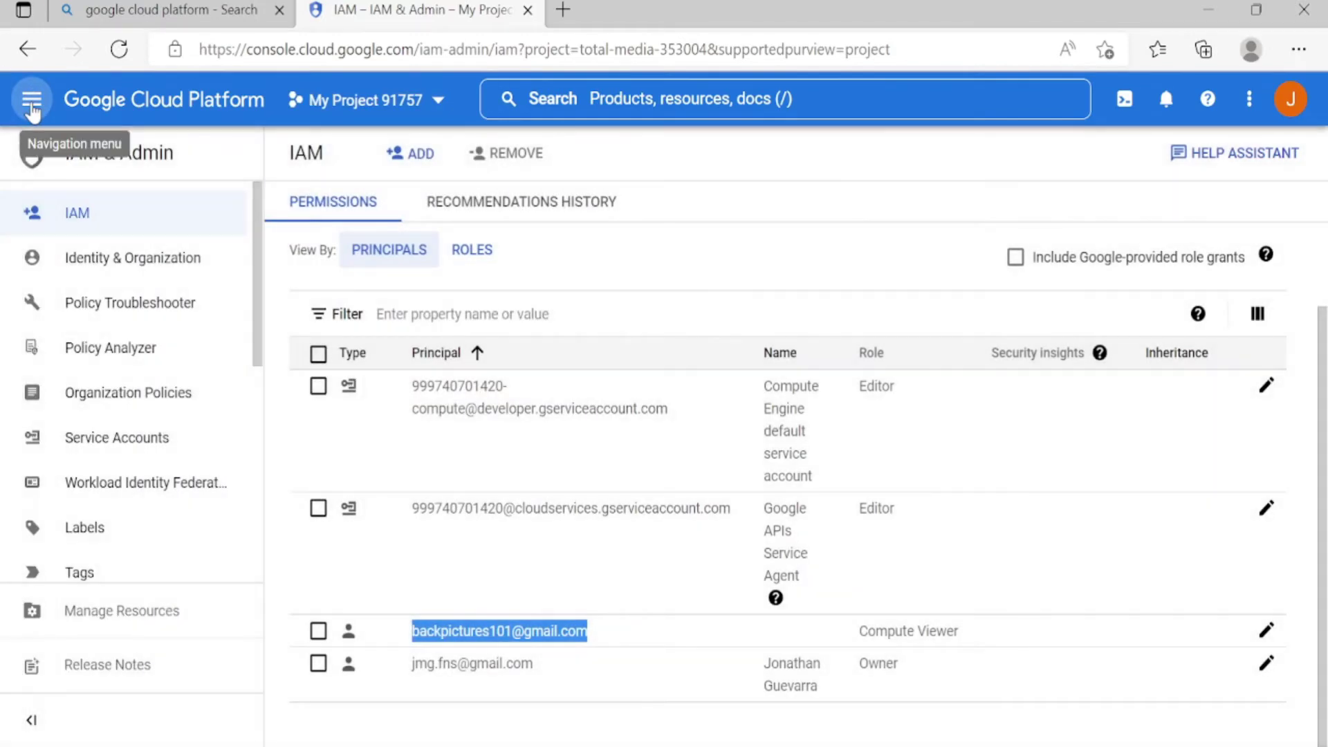
pyautogui.click(34, 114)
pyautogui.scroll(-1, 133, 587)
pyautogui.moveTo(175, 480)
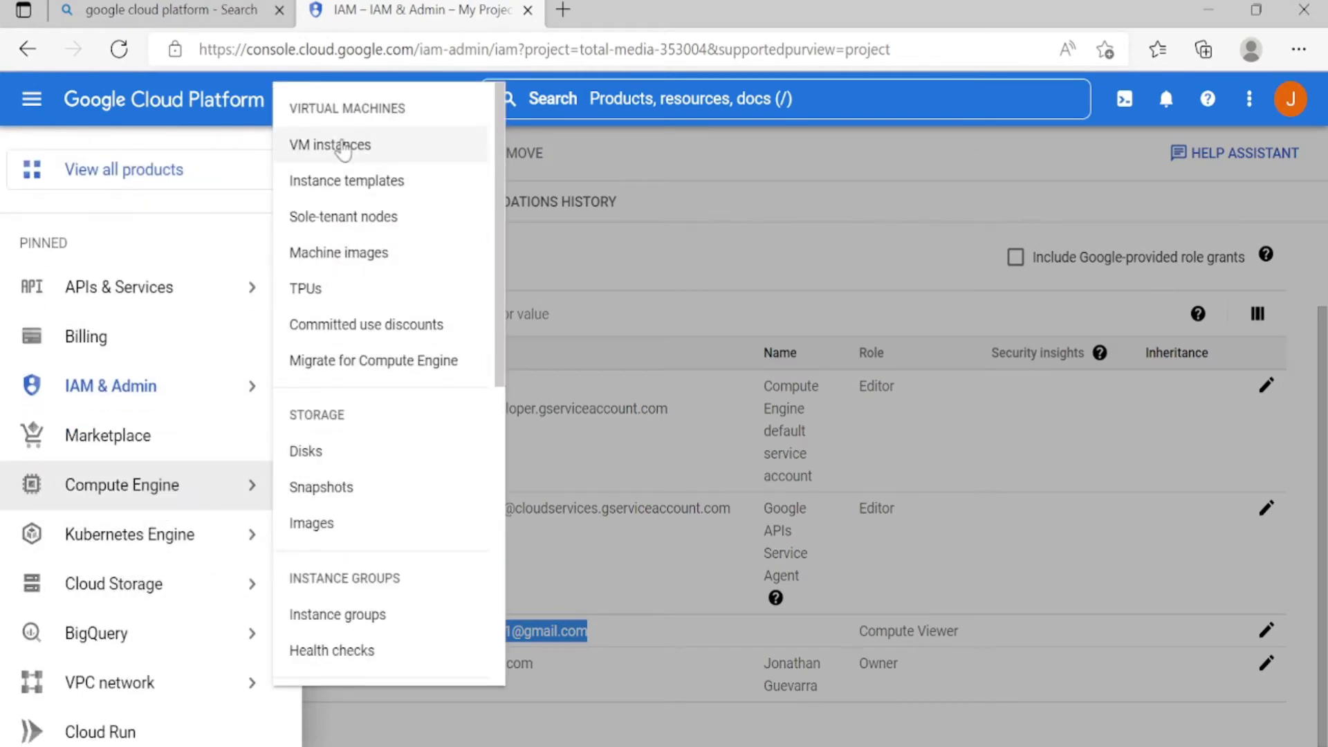
pyautogui.click(341, 144)
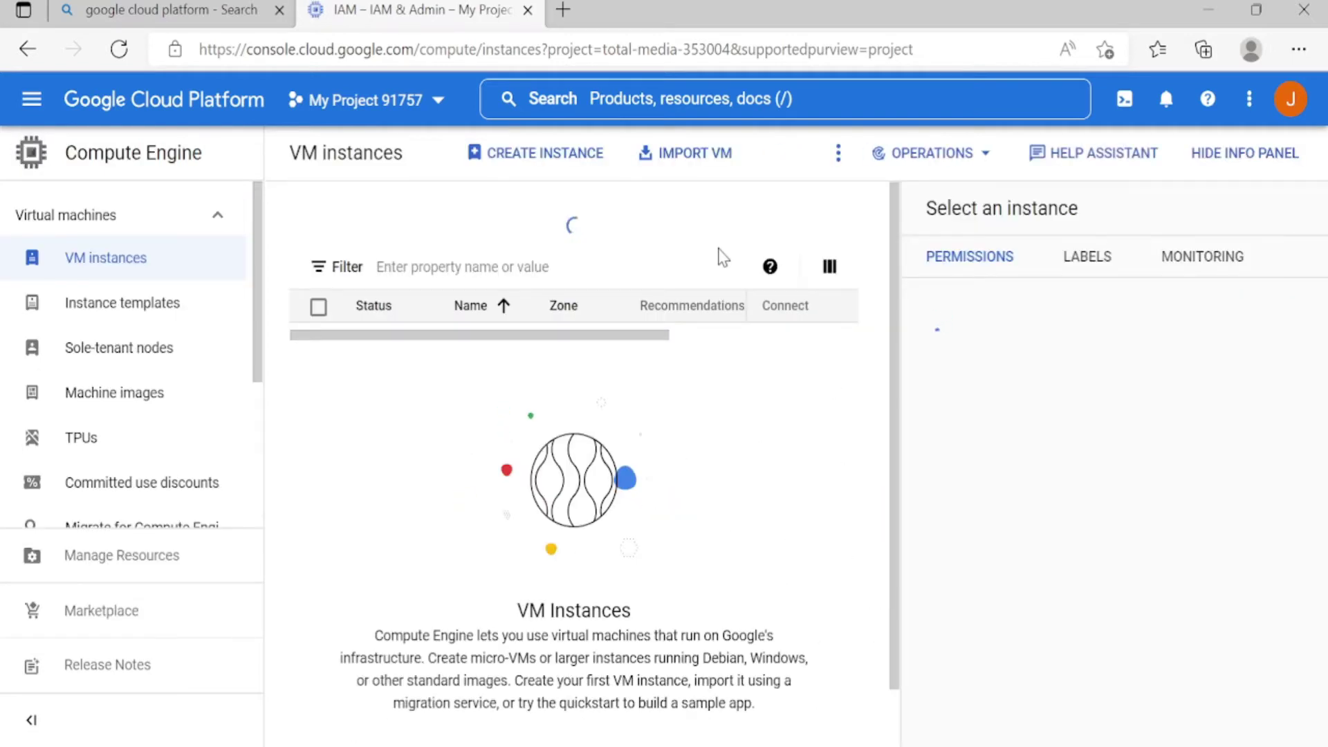
# Create instance-1 with the default e2-medium configuration in zone us-west4-b
pyautogui.click(504, 151)
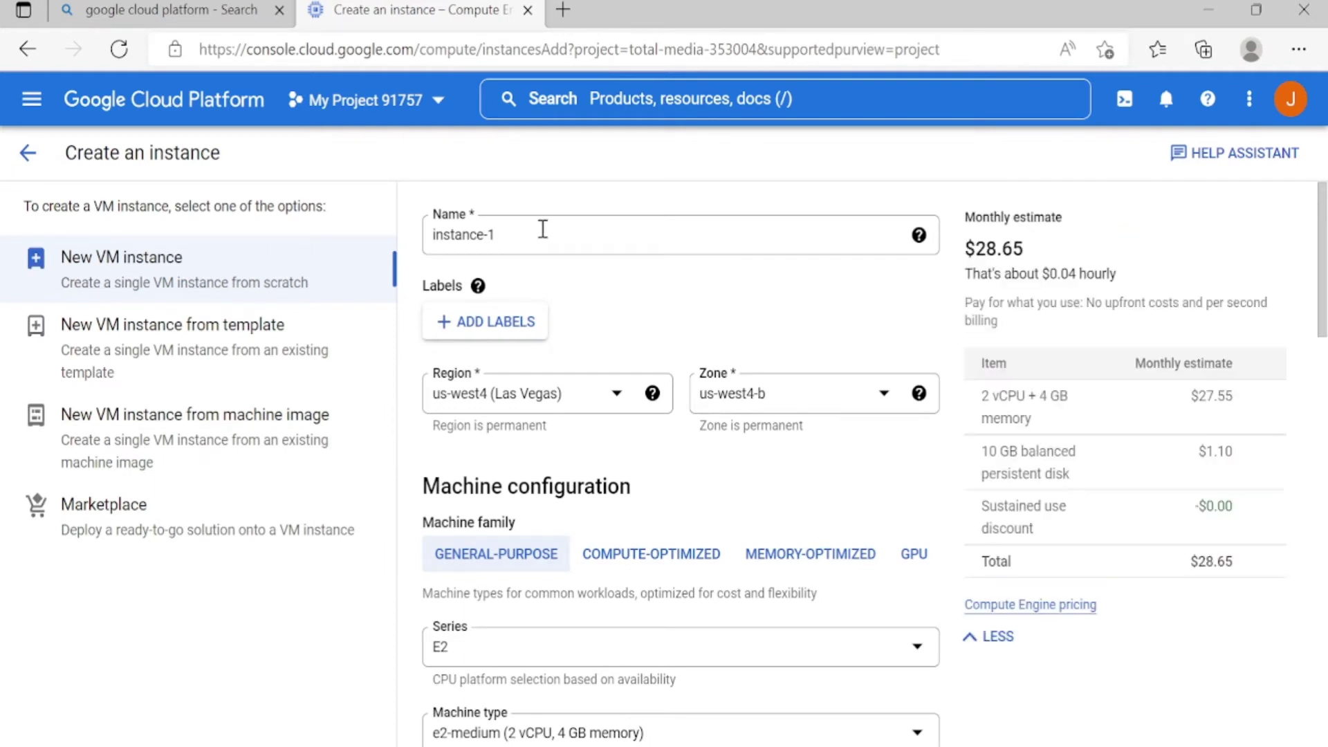
pyautogui.click(513, 236)
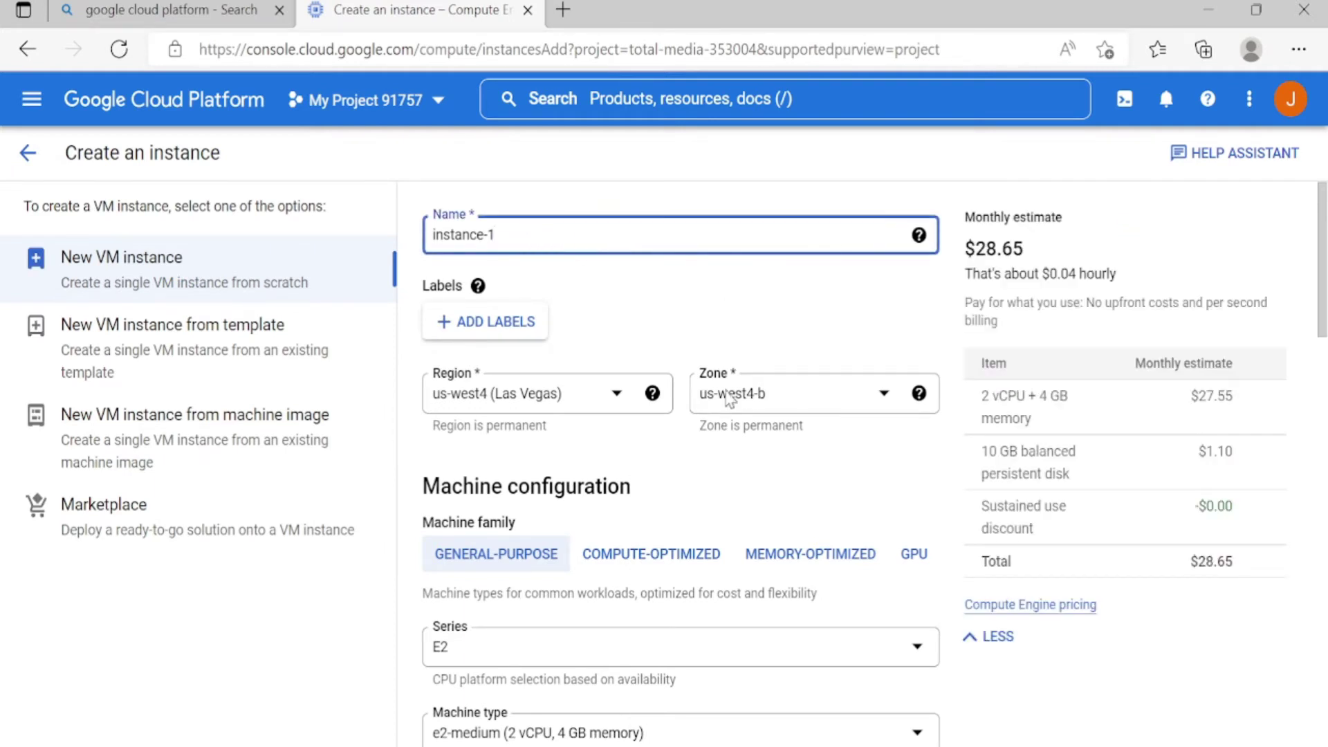
pyautogui.scroll(-15, 600, 389)
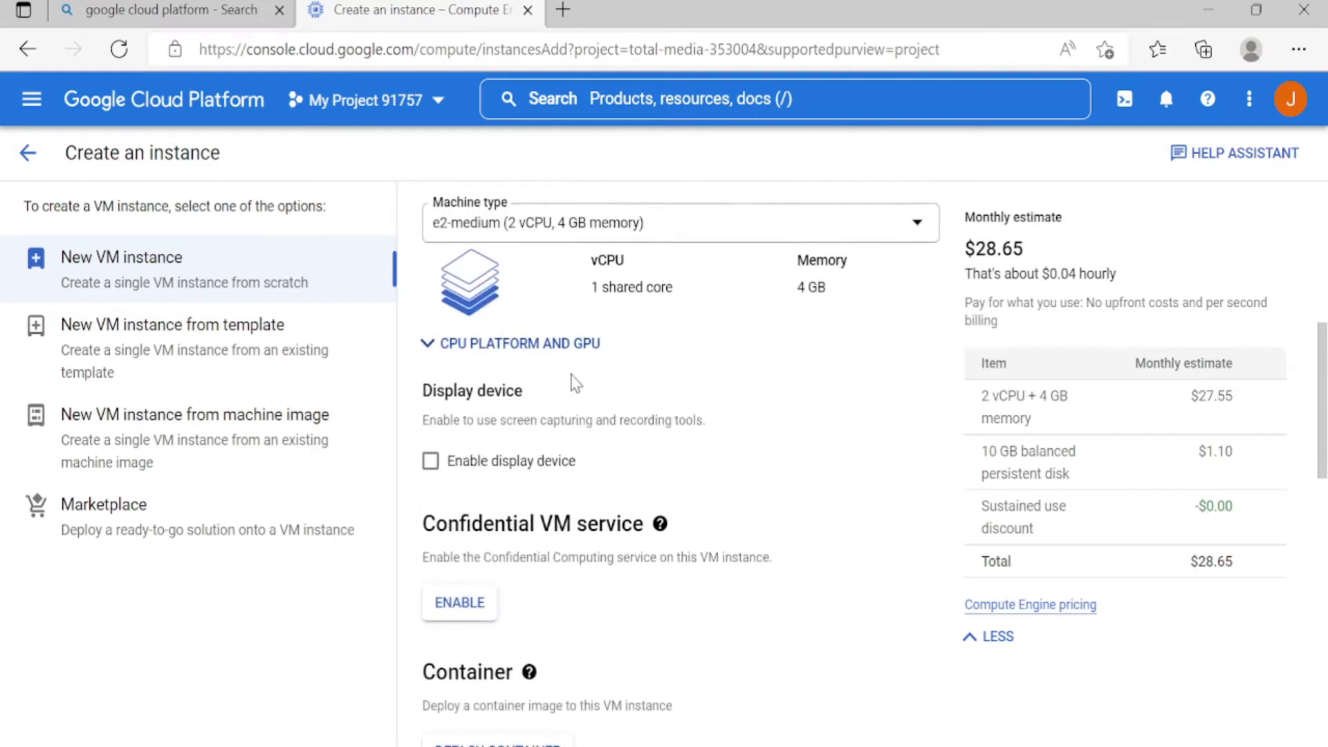
pyautogui.scroll(-5, 562, 341)
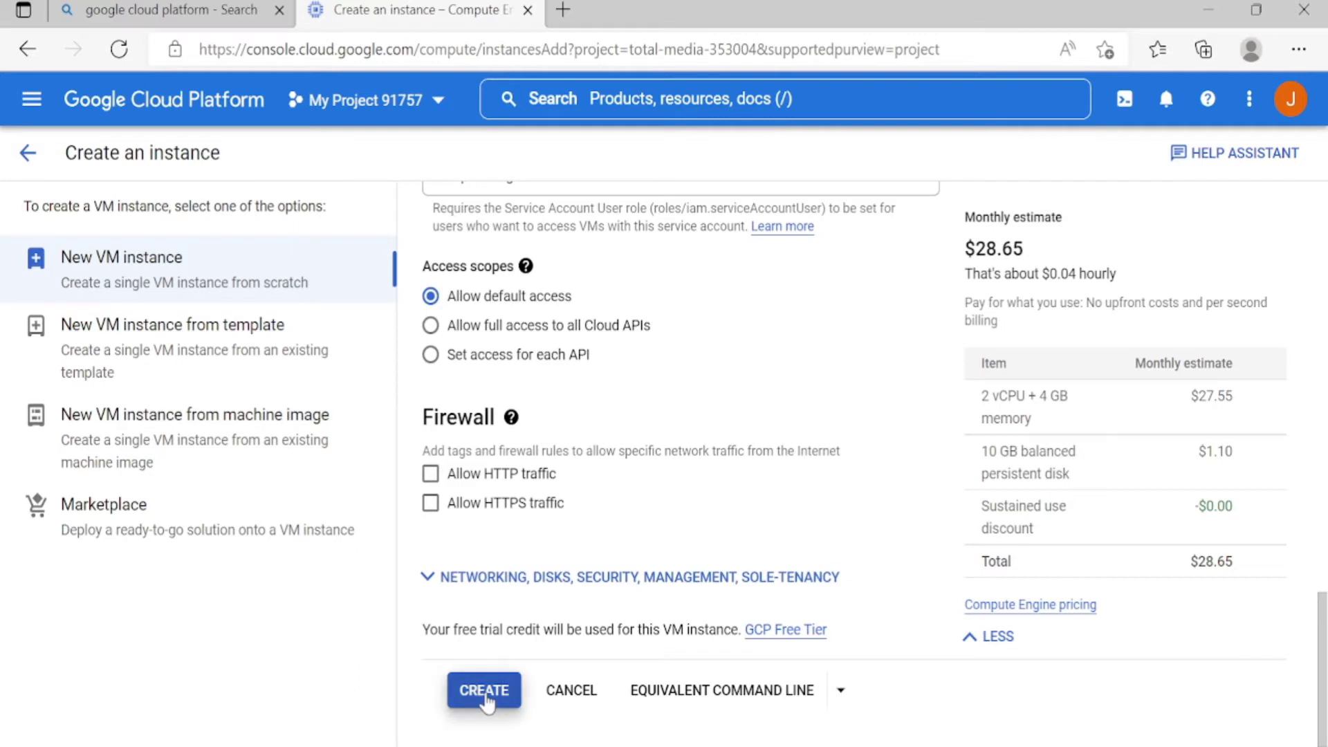
pyautogui.scroll(15, 700, 434)
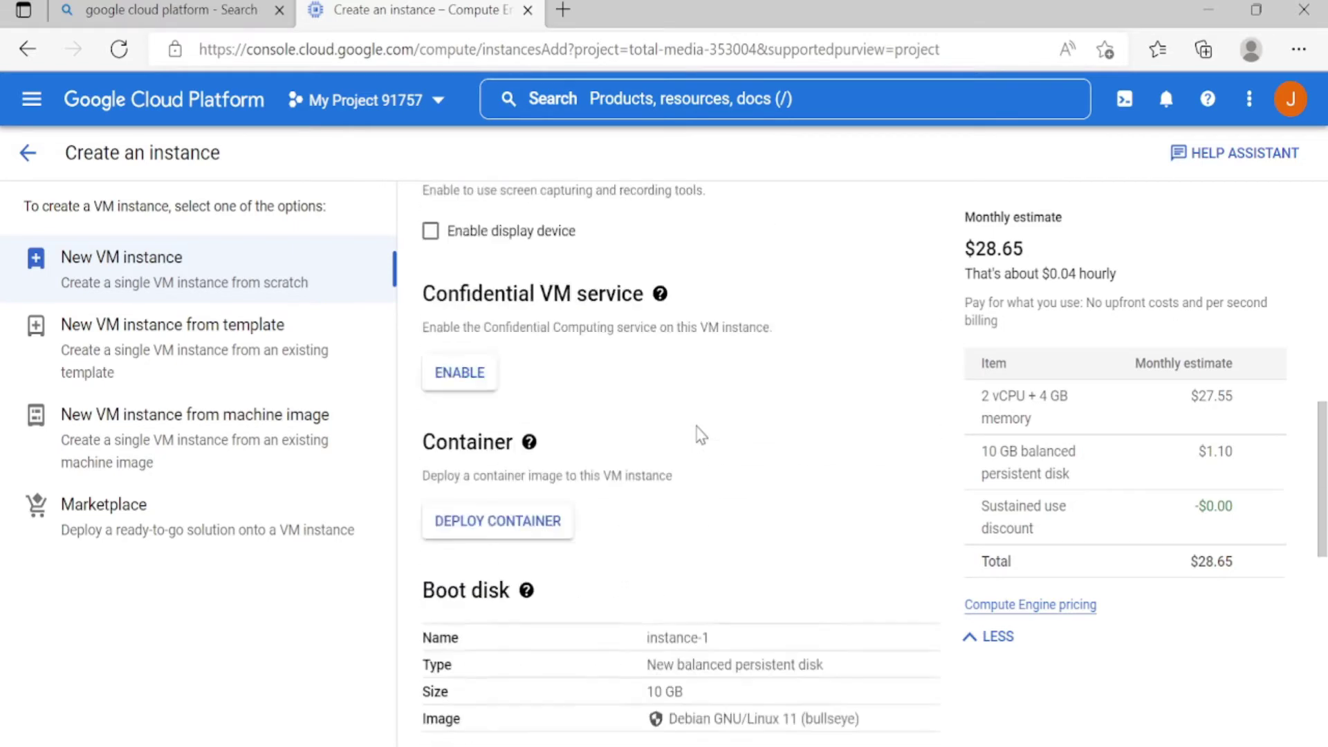
pyautogui.scroll(1, 700, 434)
pyautogui.scroll(-2, 682, 371)
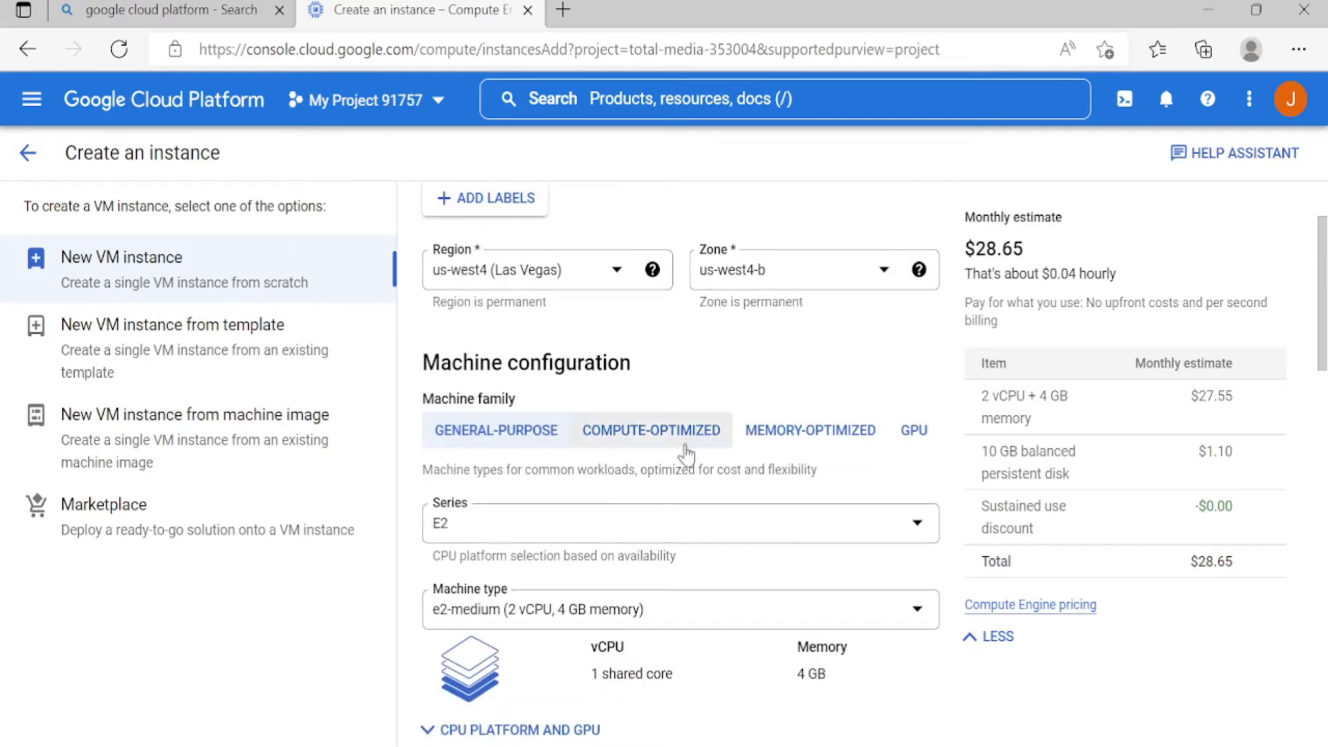
pyautogui.scroll(-1, 619, 631)
pyautogui.scroll(-10, 619, 632)
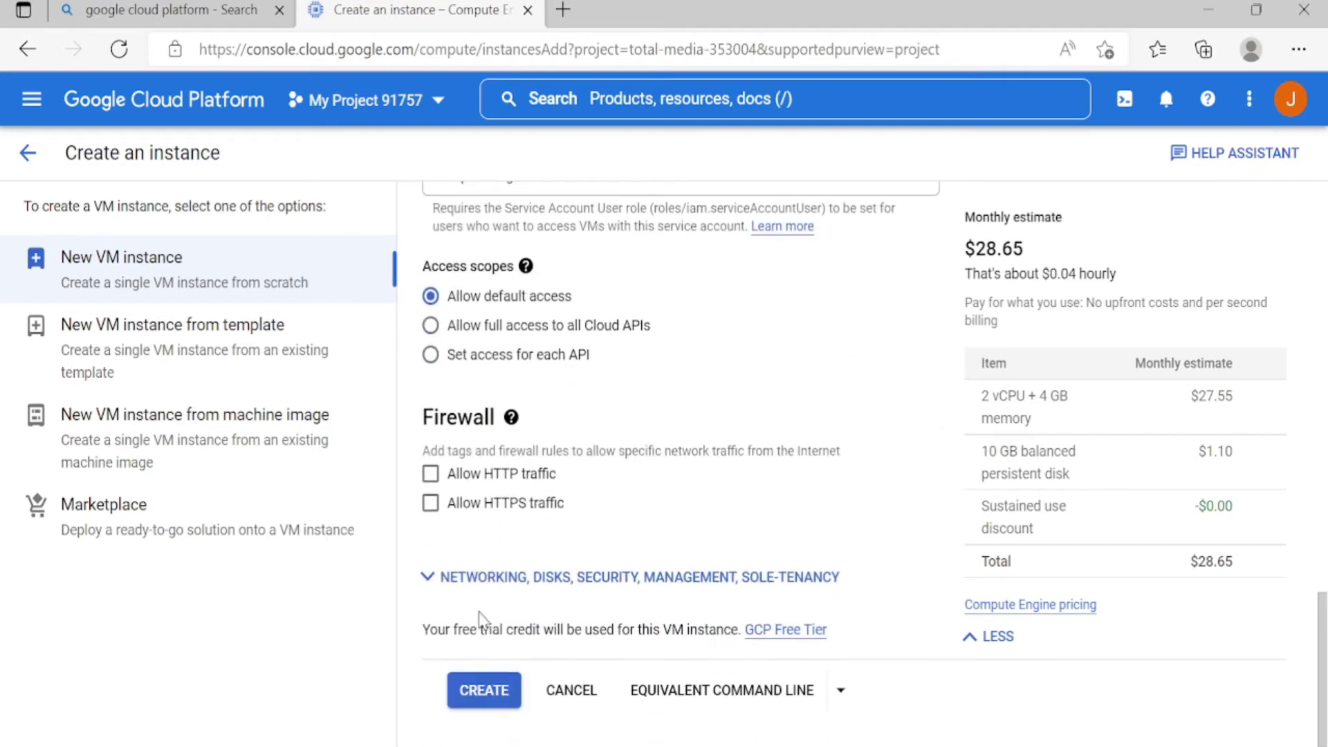
pyautogui.click(482, 691)
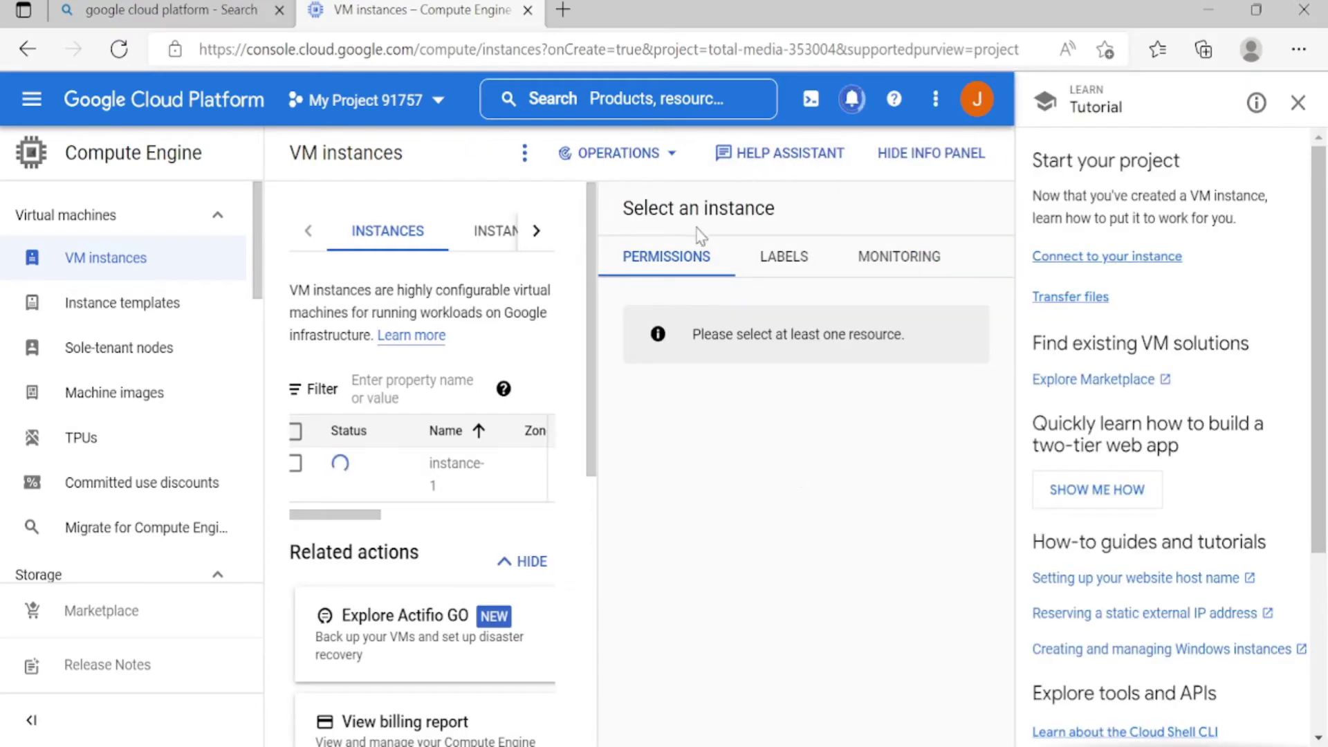
# Confirm in notifications that instance-1 finished creating, then close the Tutorial panel
pyautogui.click(855, 99)
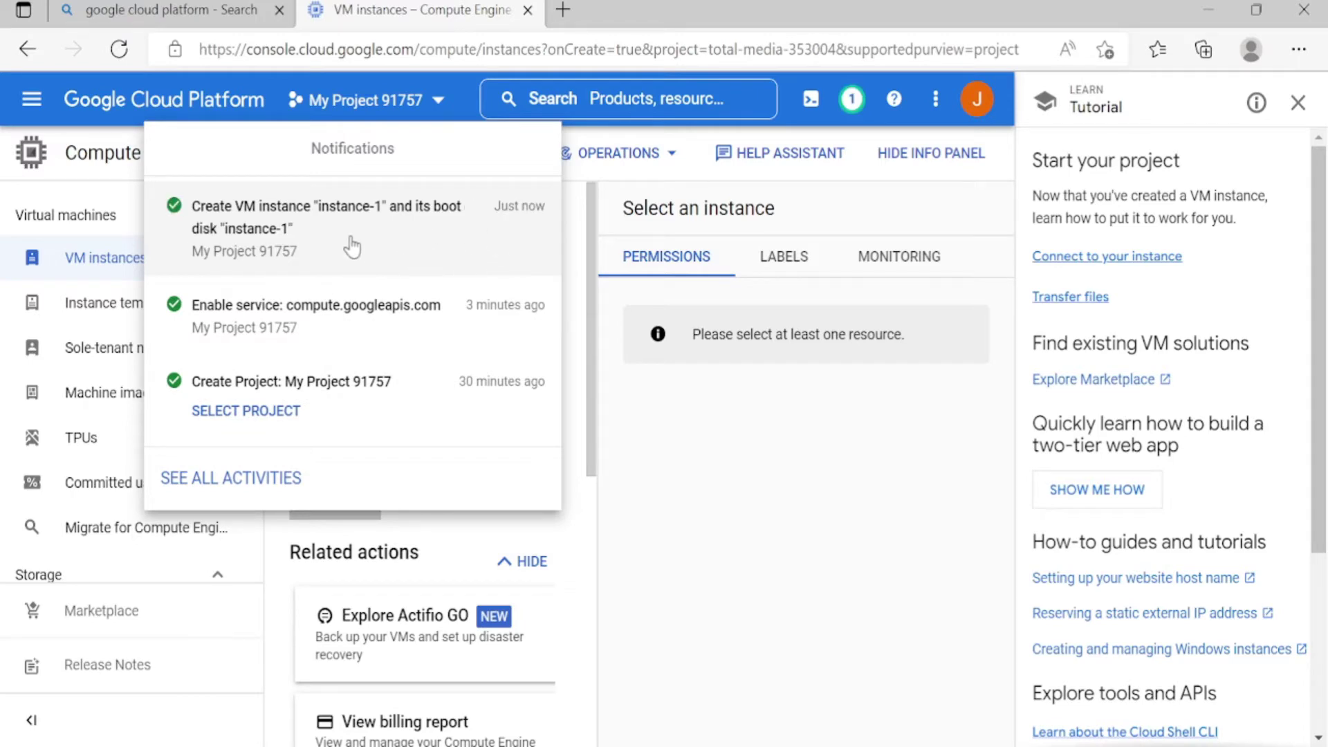
pyautogui.click(665, 448)
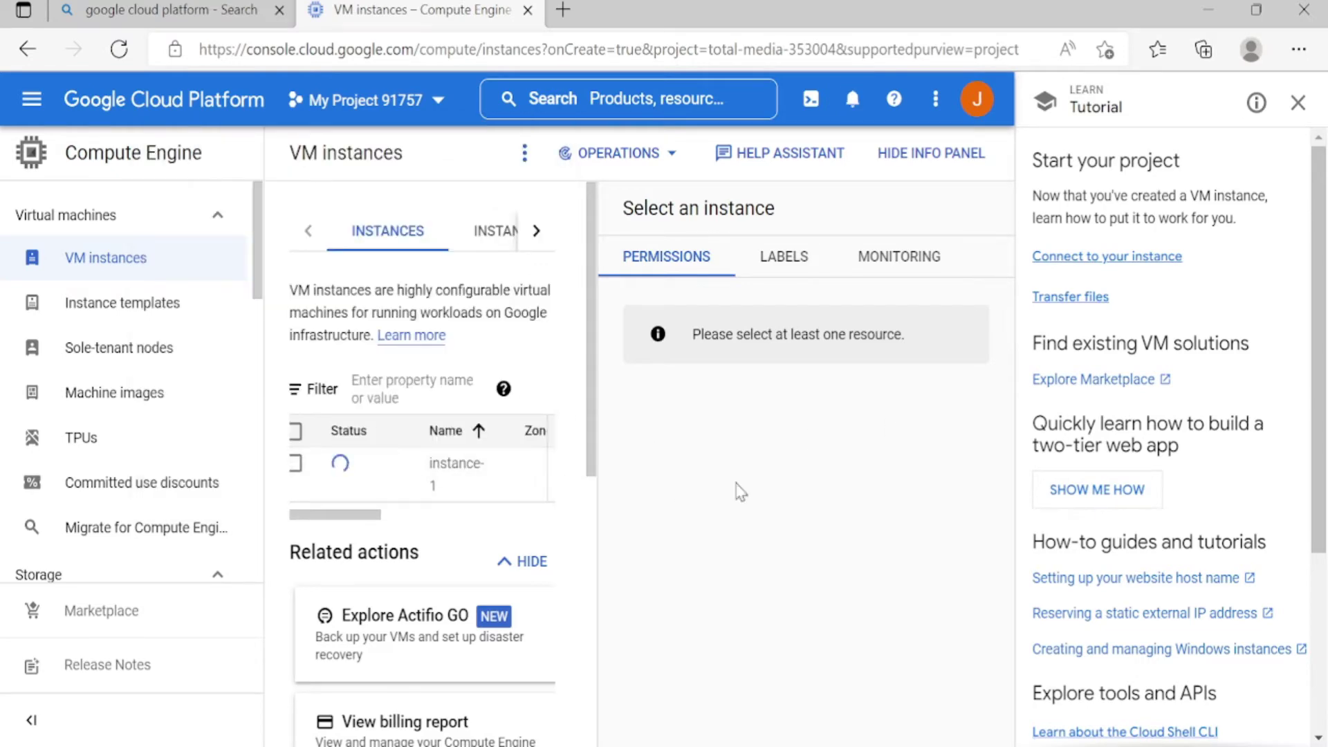
pyautogui.click(1299, 103)
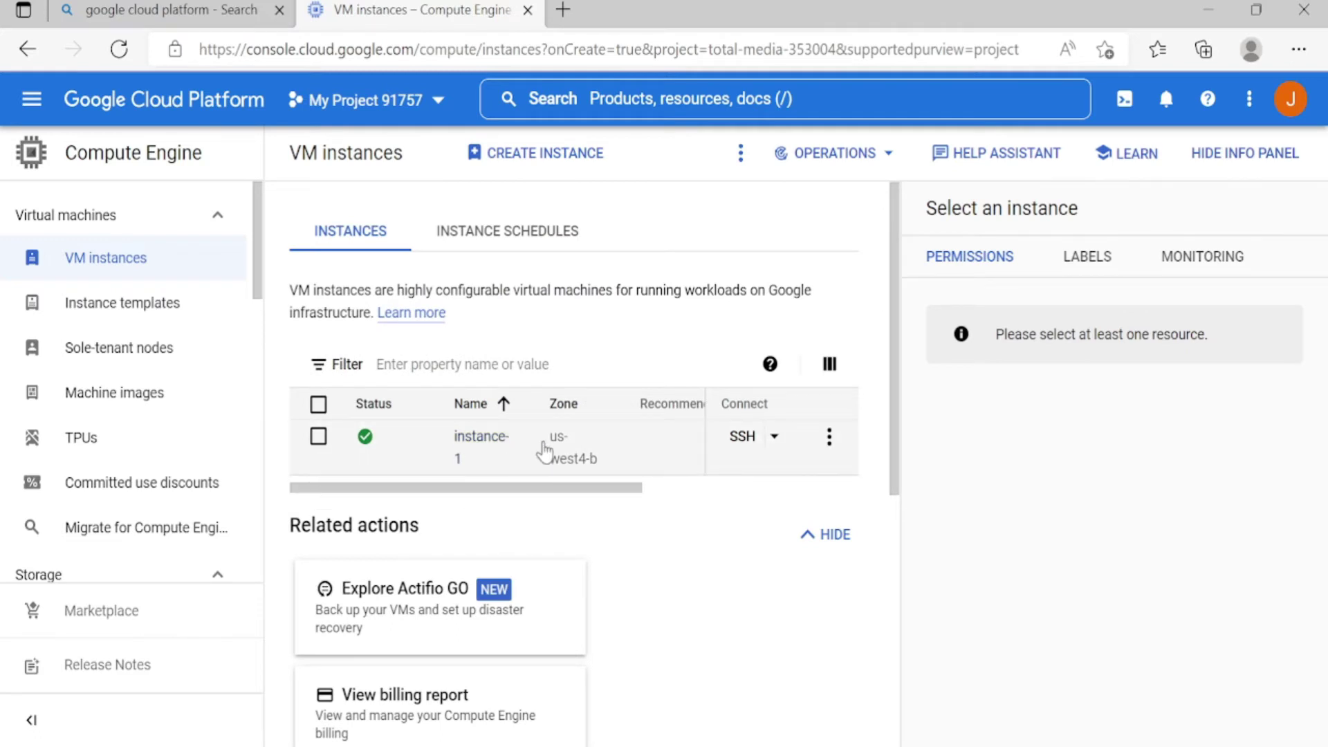
# Open an SSH session to instance-1 in a browser window, then return to the console
pyautogui.click(776, 437)
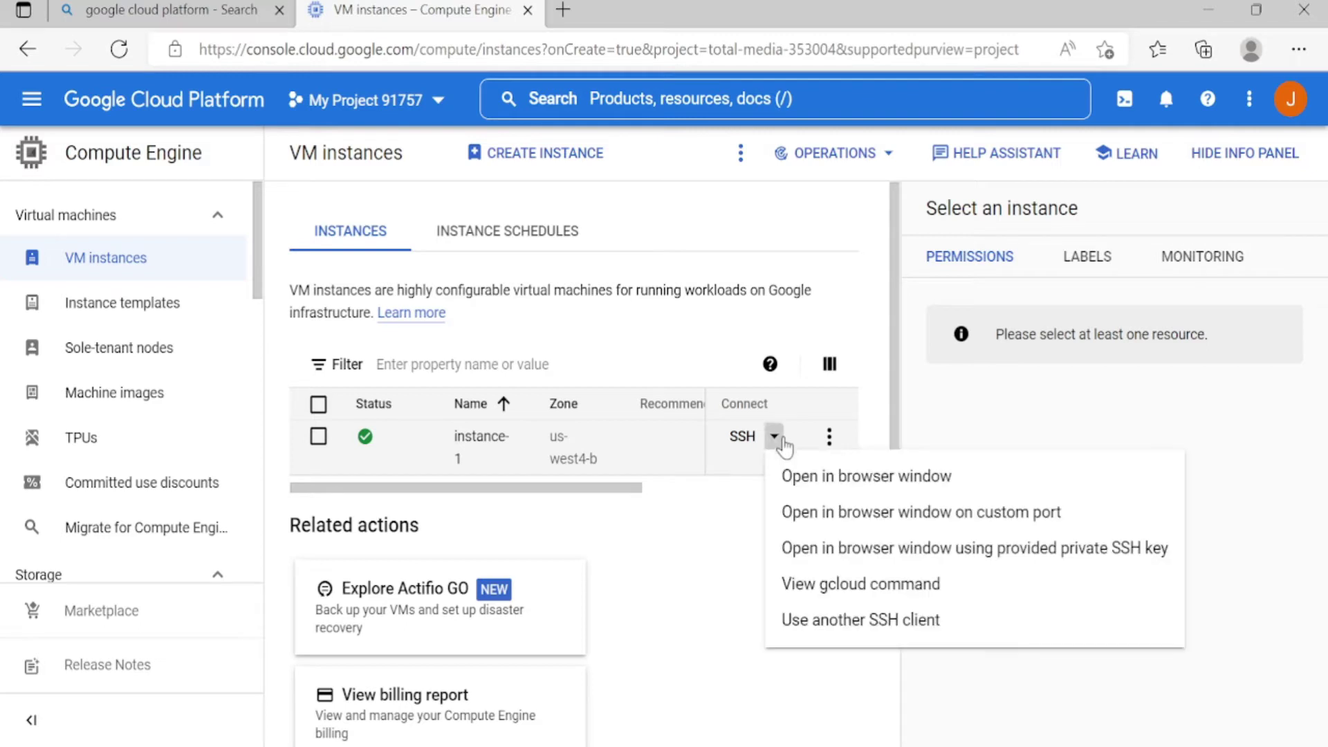
pyautogui.click(833, 480)
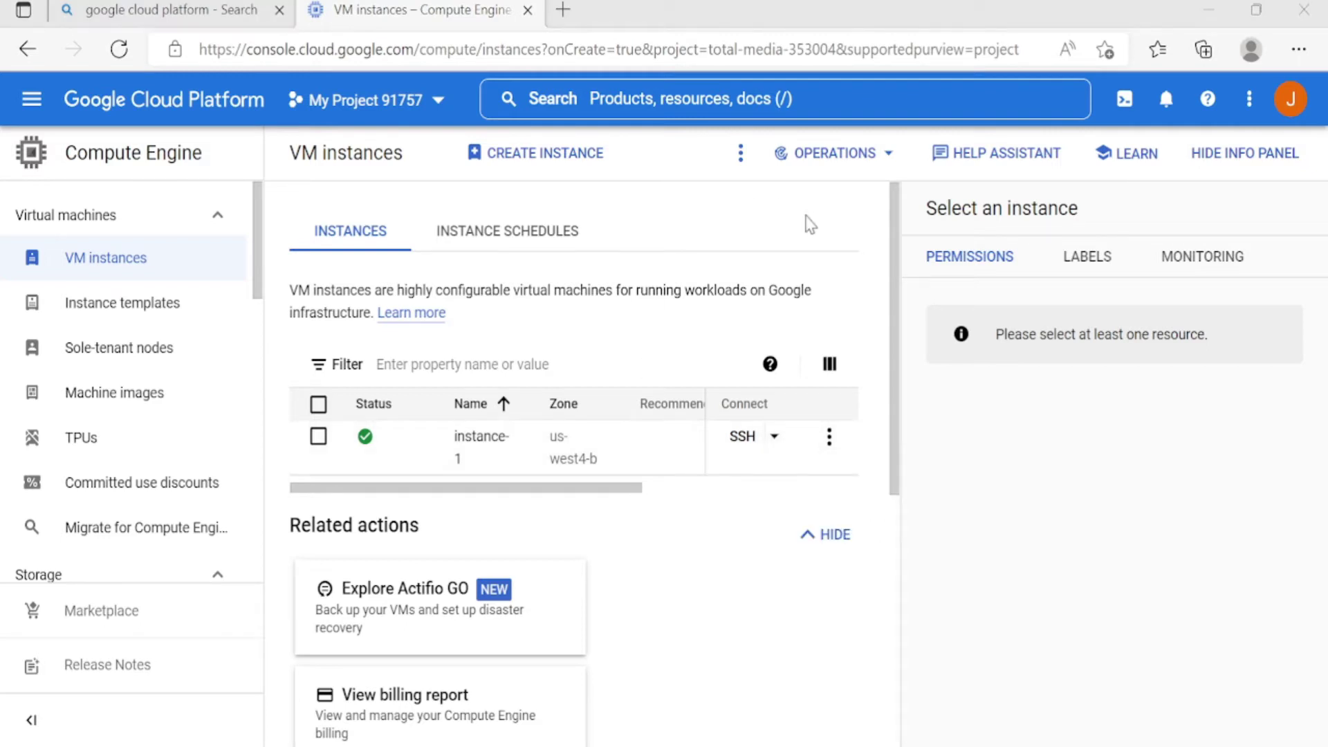
pyautogui.click(926, 11)
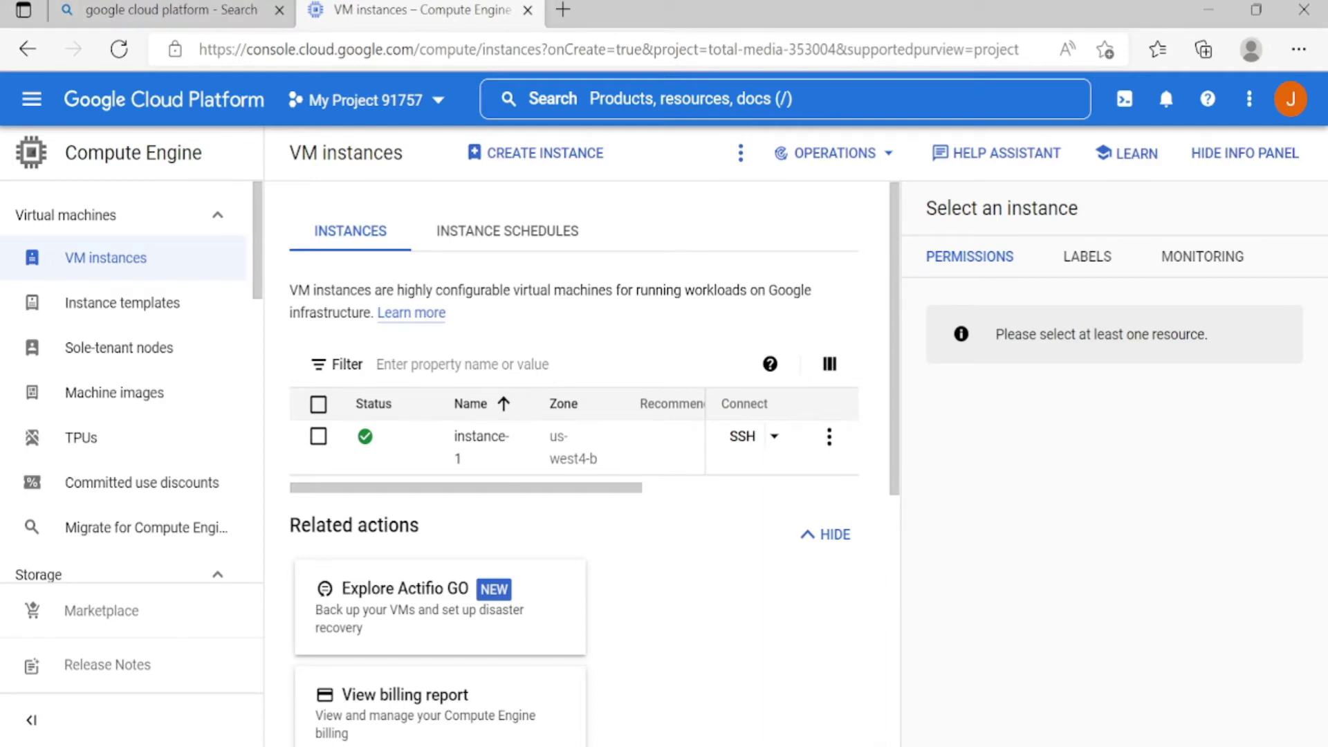
# Review instance-1's details, edit page and More actions menu without changing anything
pyautogui.click(473, 442)
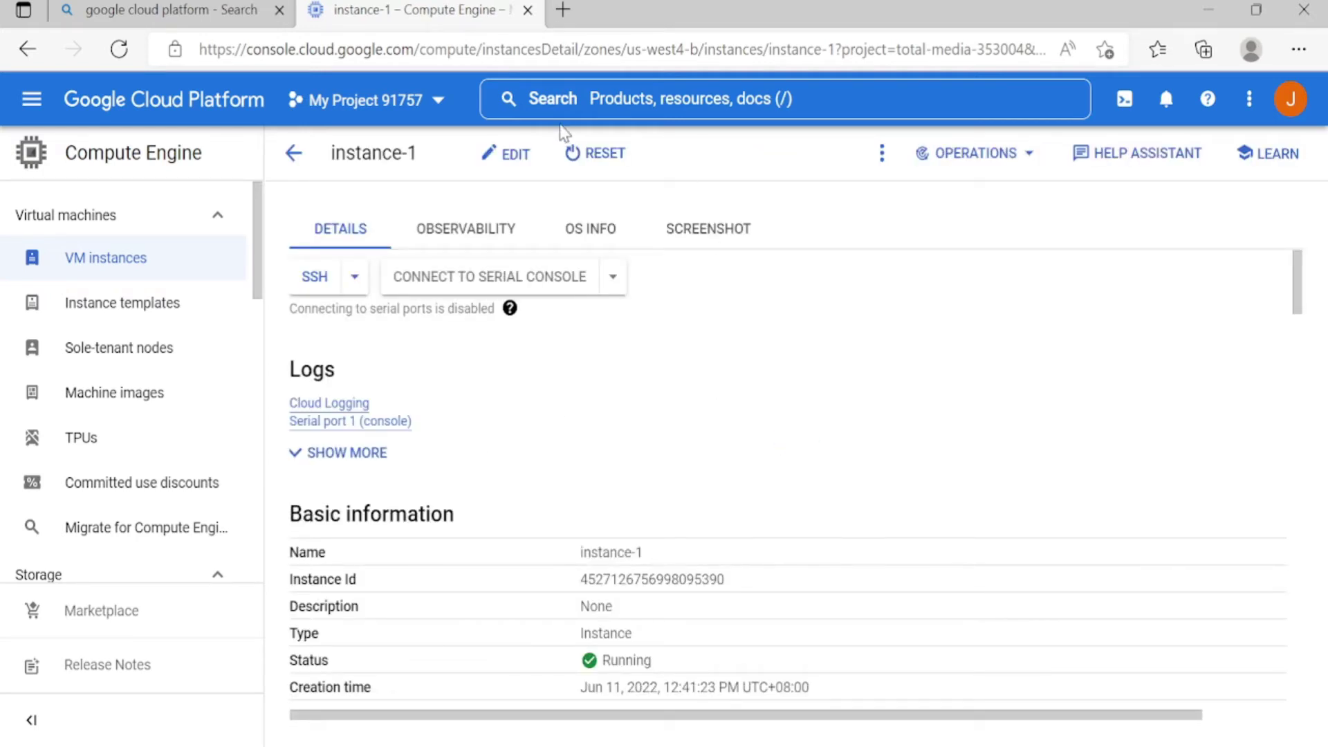
pyautogui.click(511, 164)
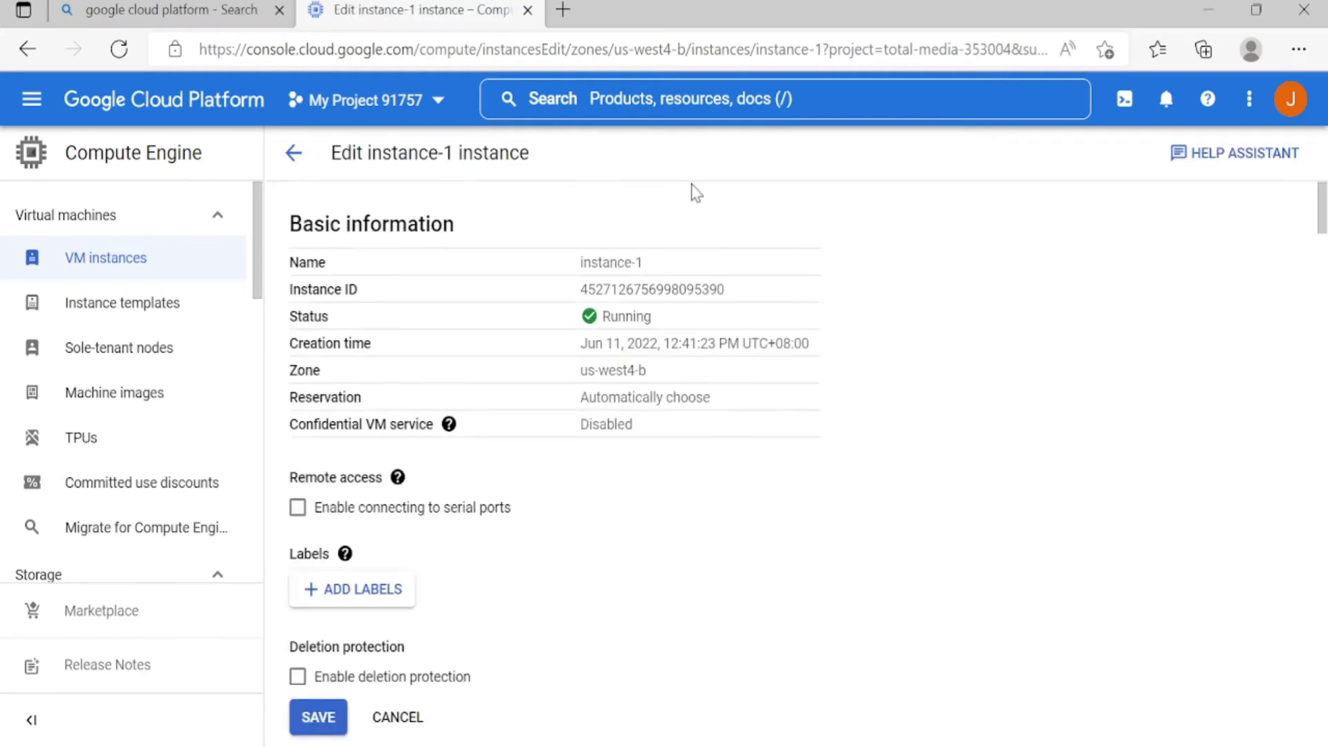
pyautogui.click(388, 723)
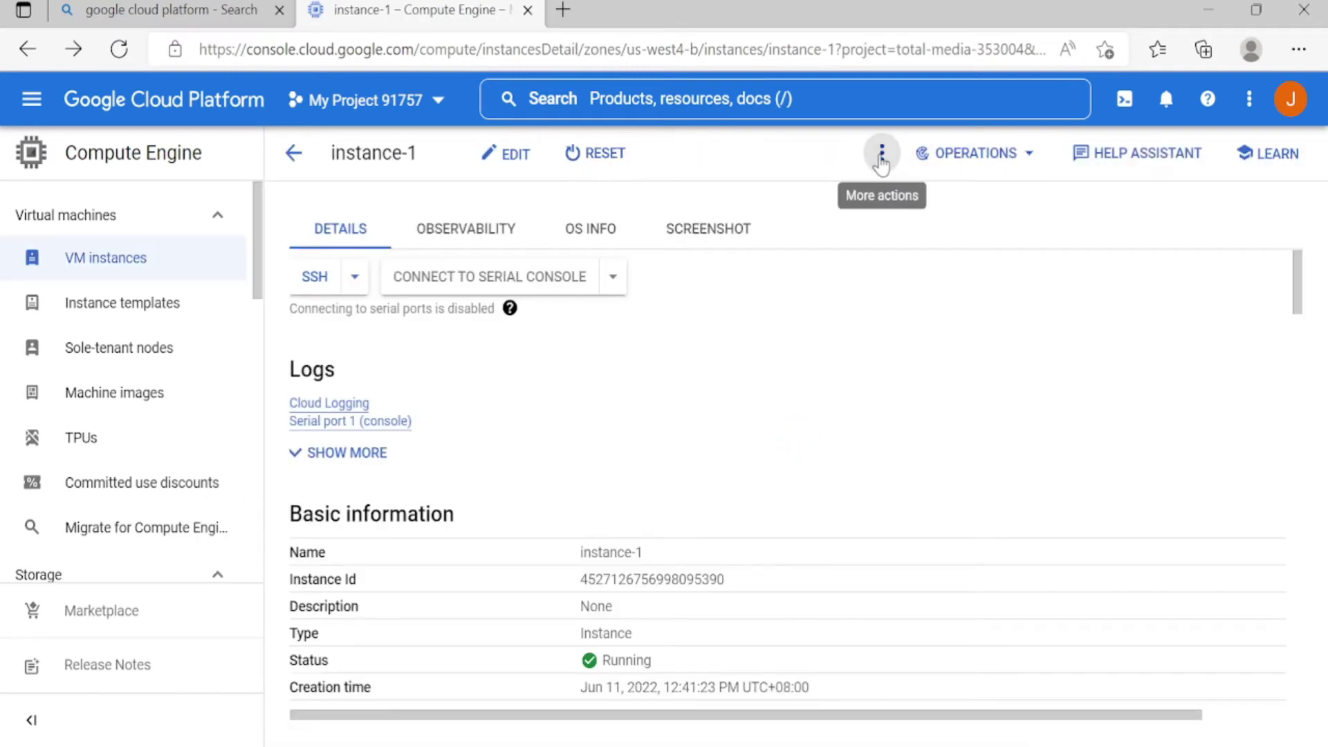
pyautogui.click(882, 153)
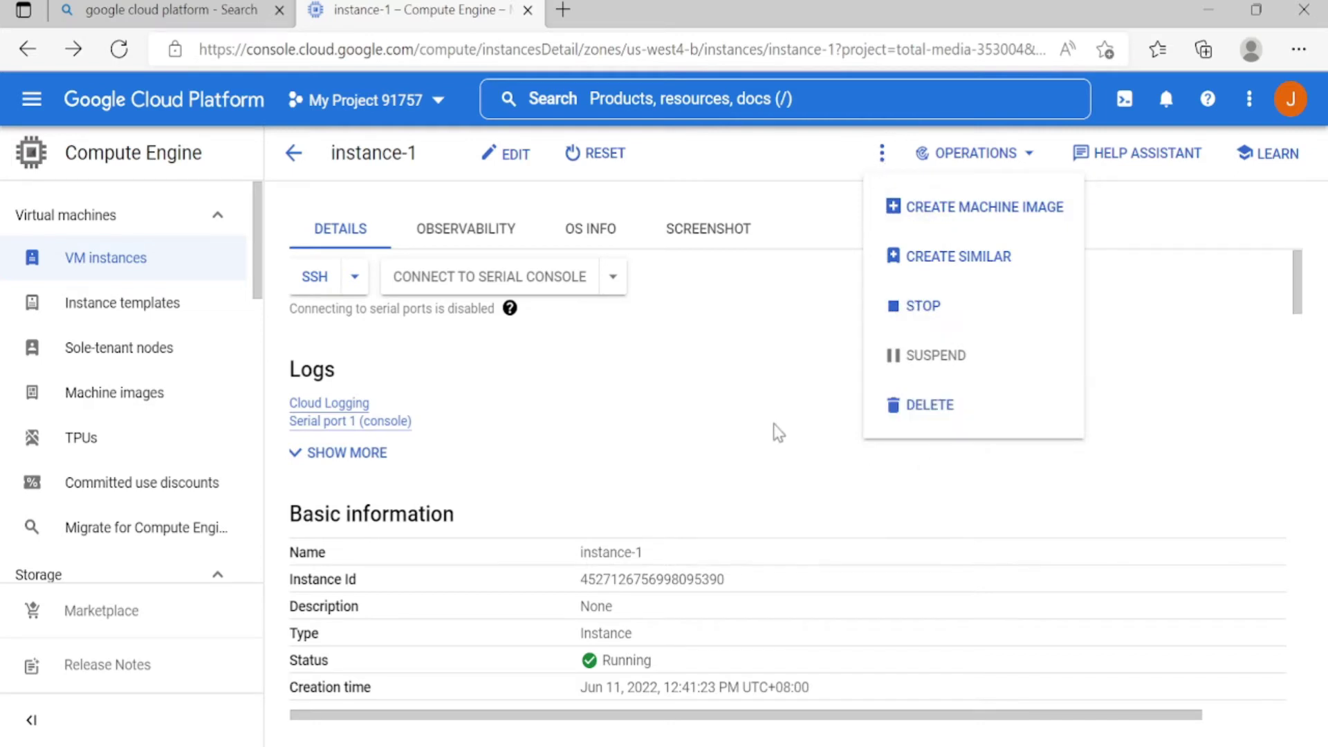
pyautogui.click(744, 421)
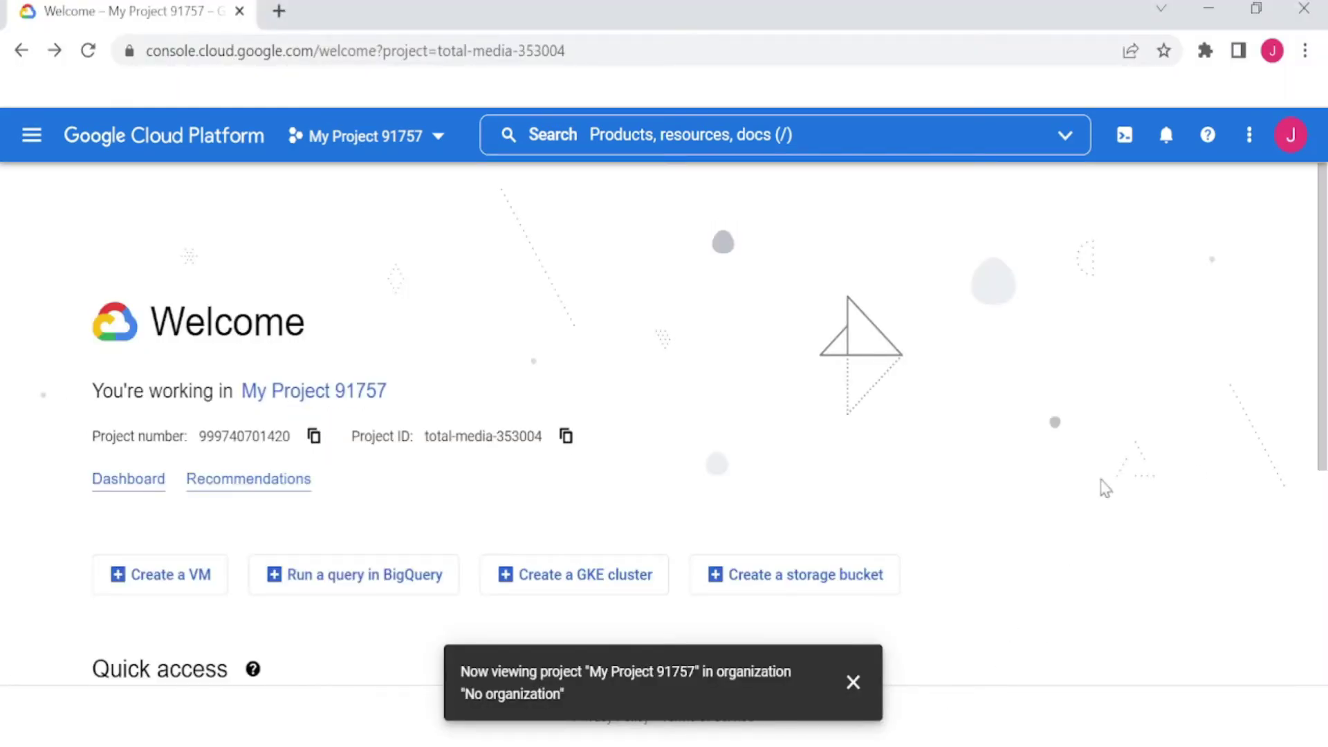
# Check the signed-in account's e-mail, then open the My Project 91757 dashboard
pyautogui.click(1302, 145)
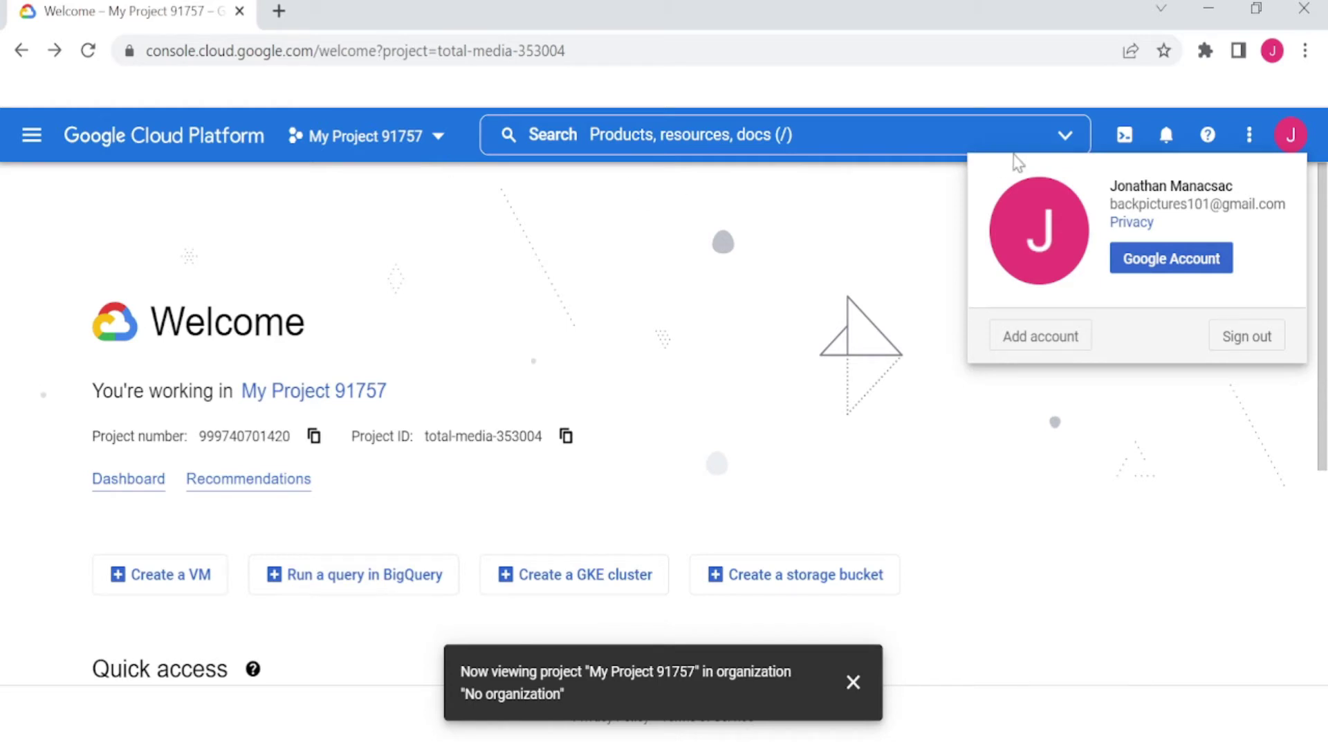
pyautogui.moveTo(1124, 205); pyautogui.dragTo(1243, 204)
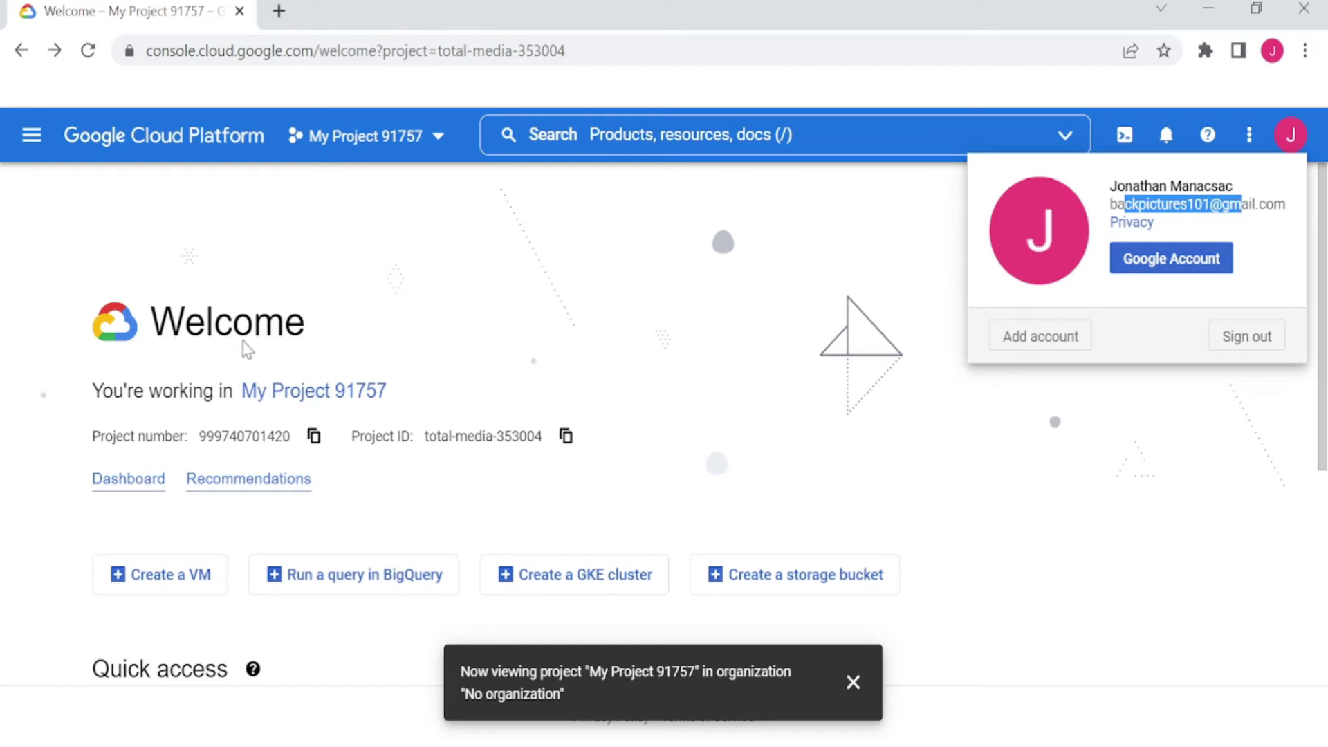
pyautogui.click(131, 492)
pyautogui.click(131, 493)
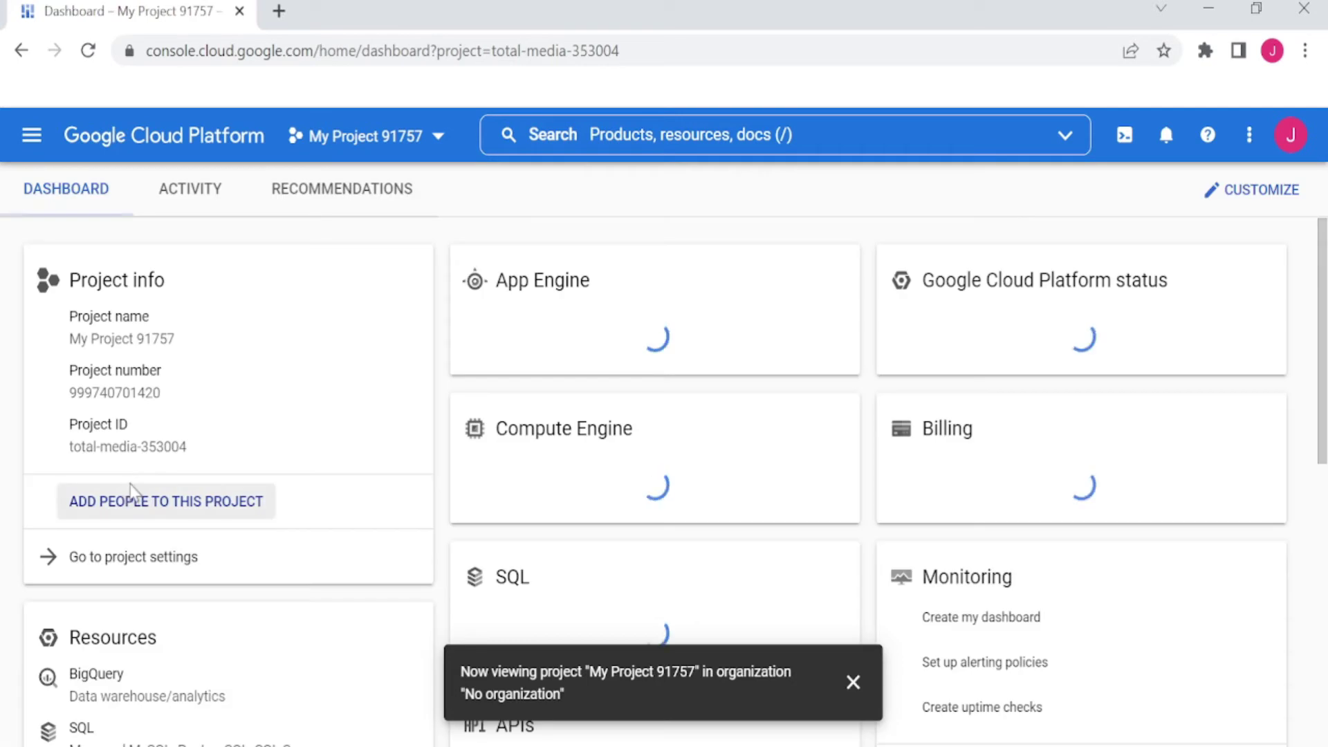
# Navigate to the VM instances list and close the tutorial side panel
pyautogui.moveTo(131, 499)
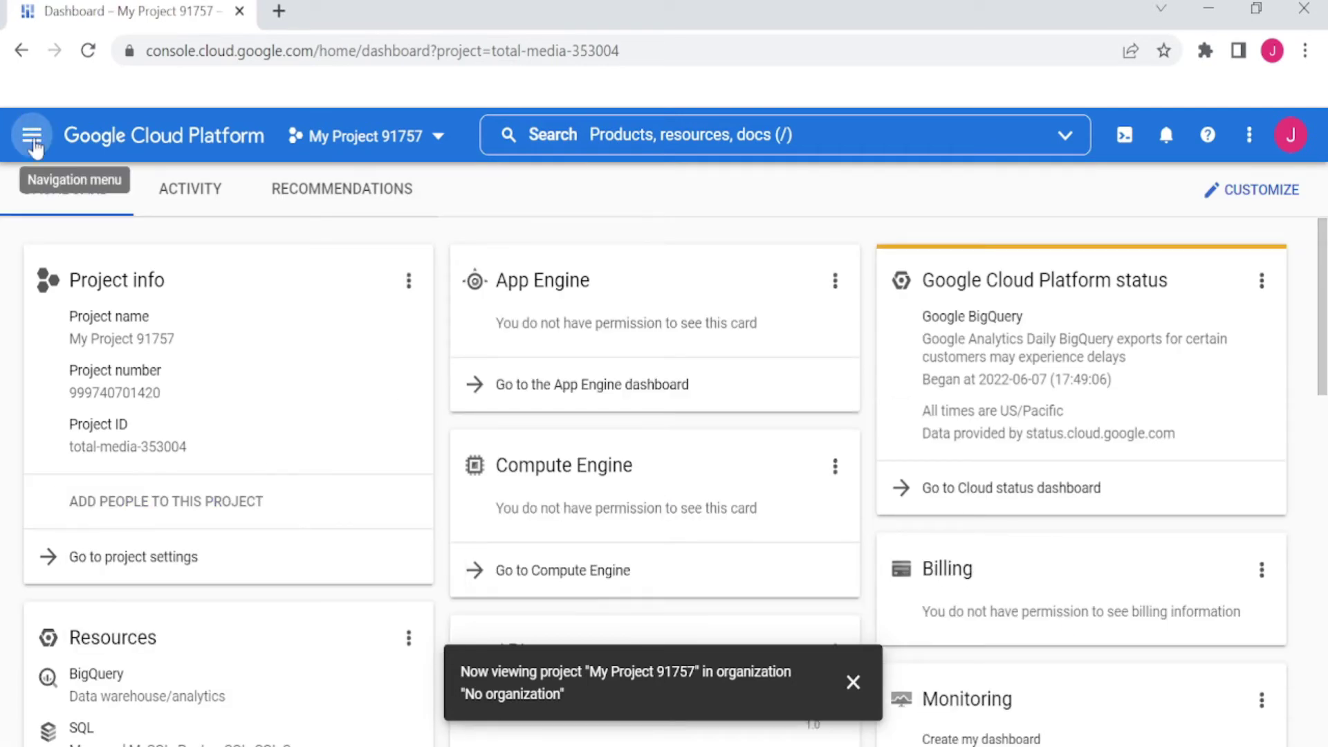
pyautogui.click(31, 135)
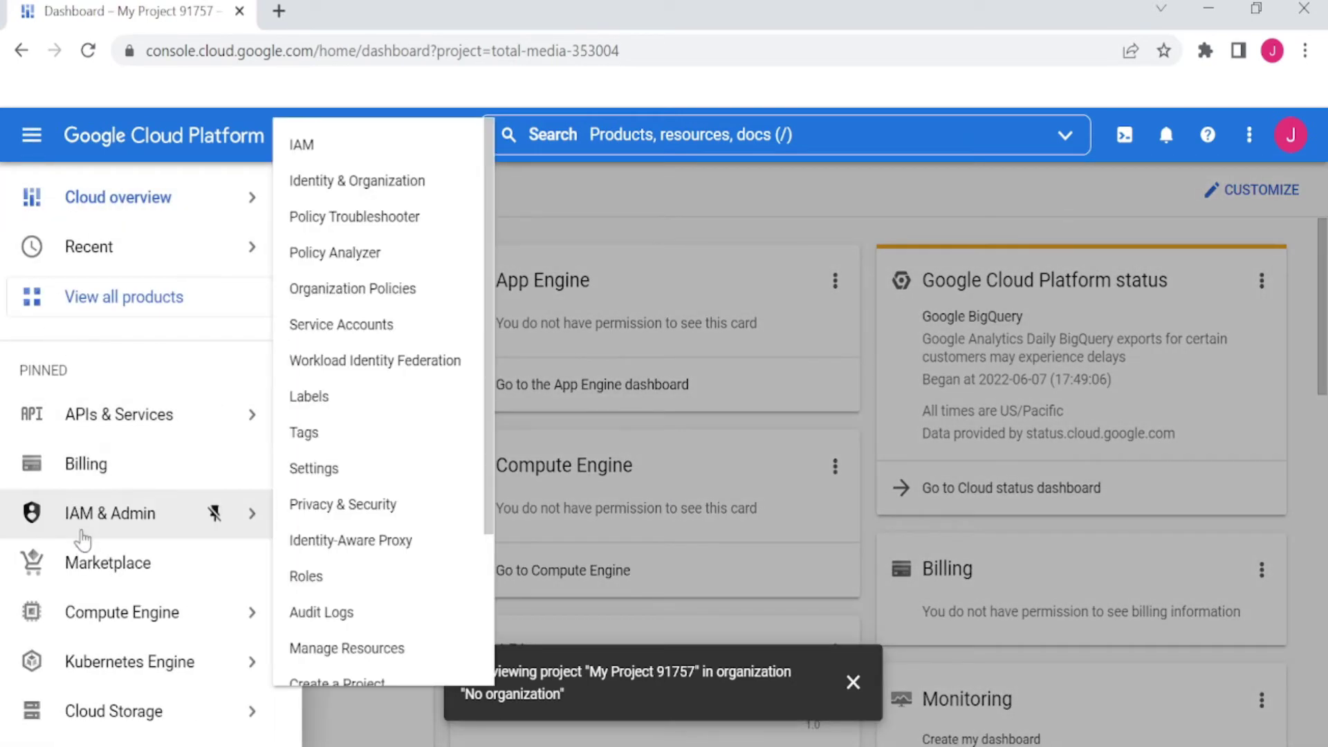
pyautogui.moveTo(90, 620)
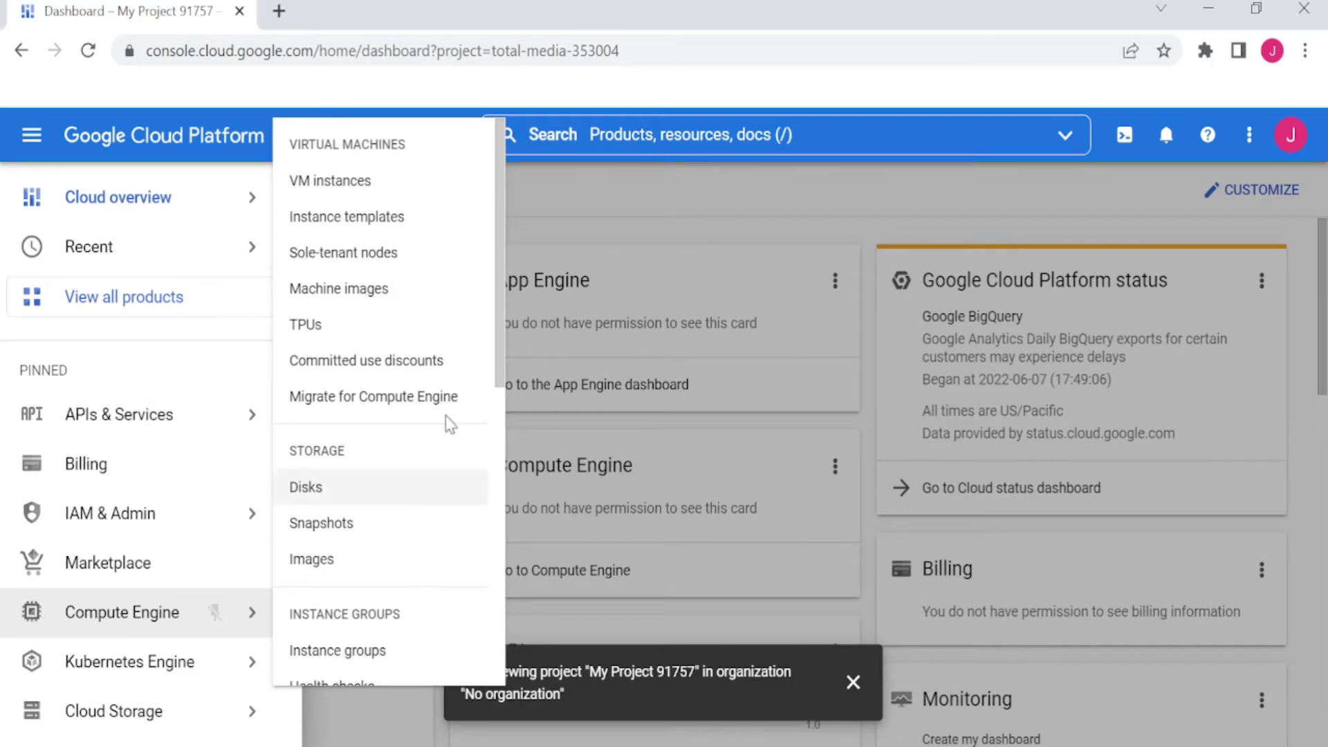
pyautogui.click(346, 180)
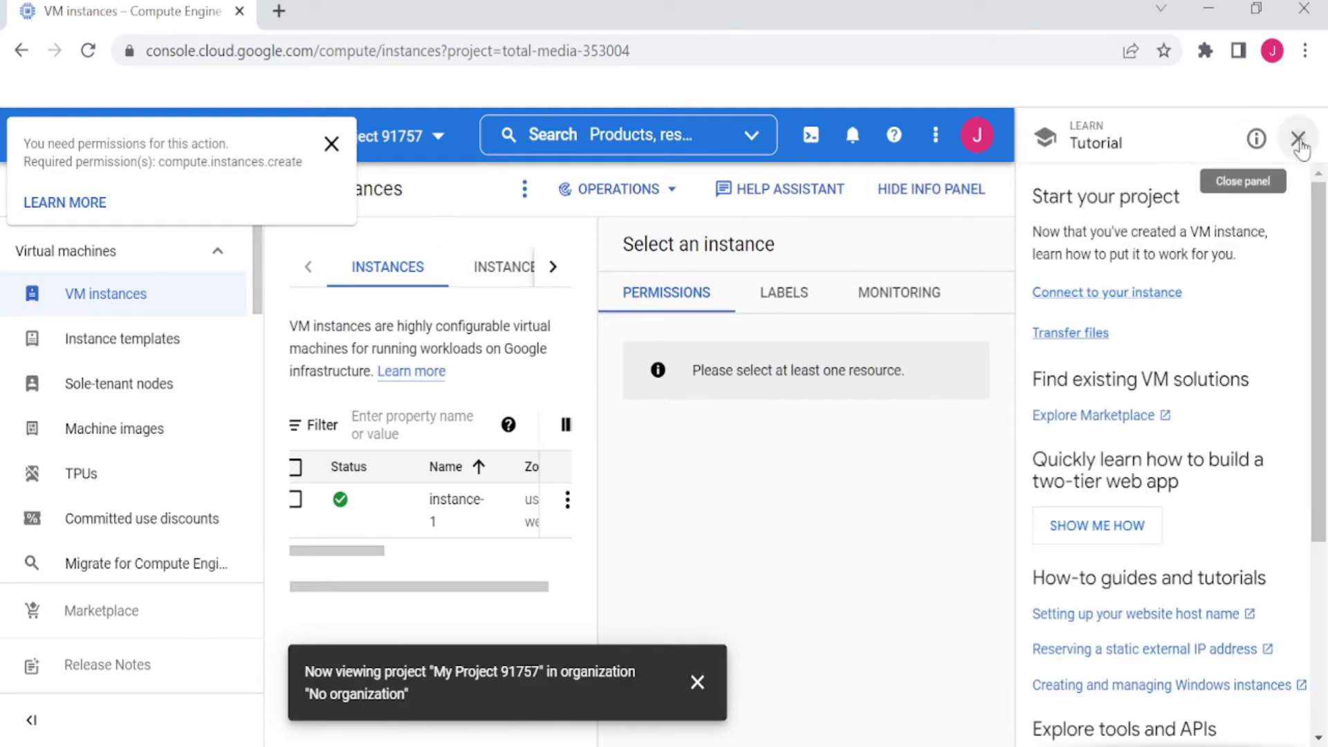
pyautogui.click(1298, 139)
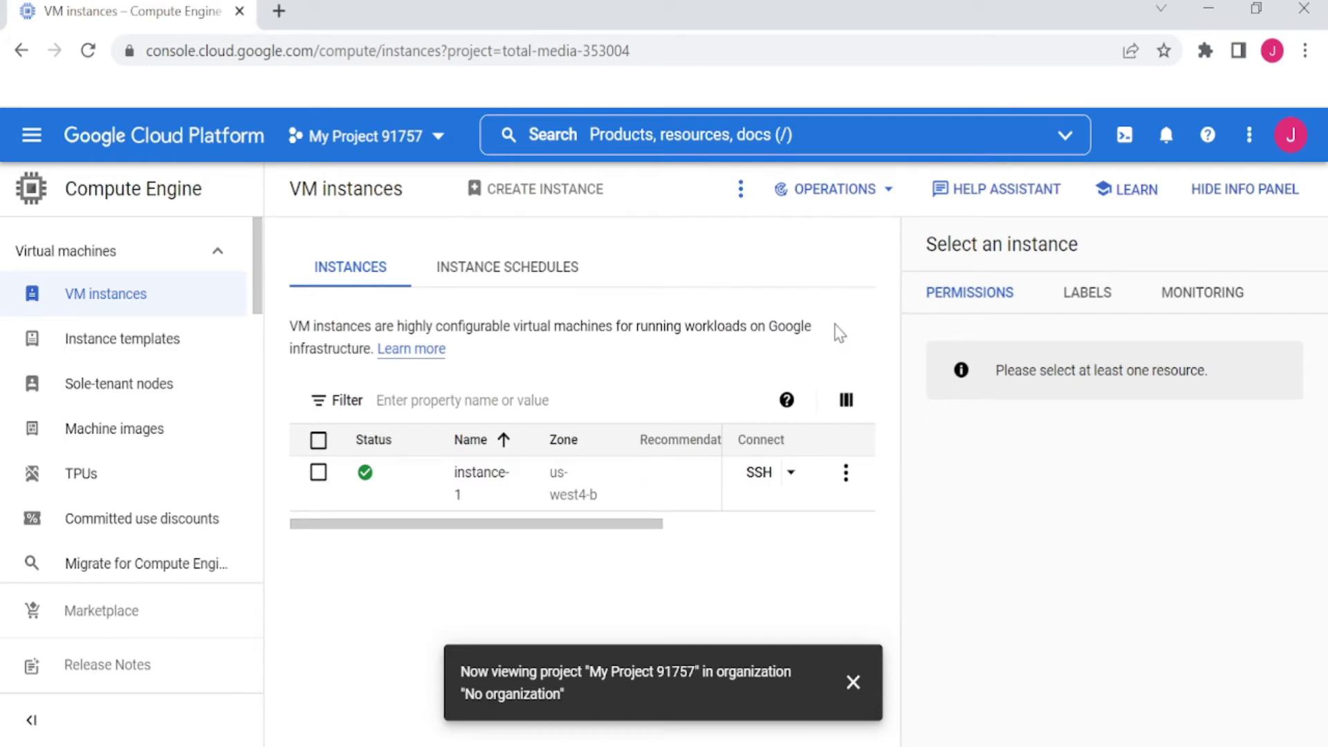
# Try connecting to instance-1 by SSH in a browser window, then open its details page
pyautogui.click(792, 476)
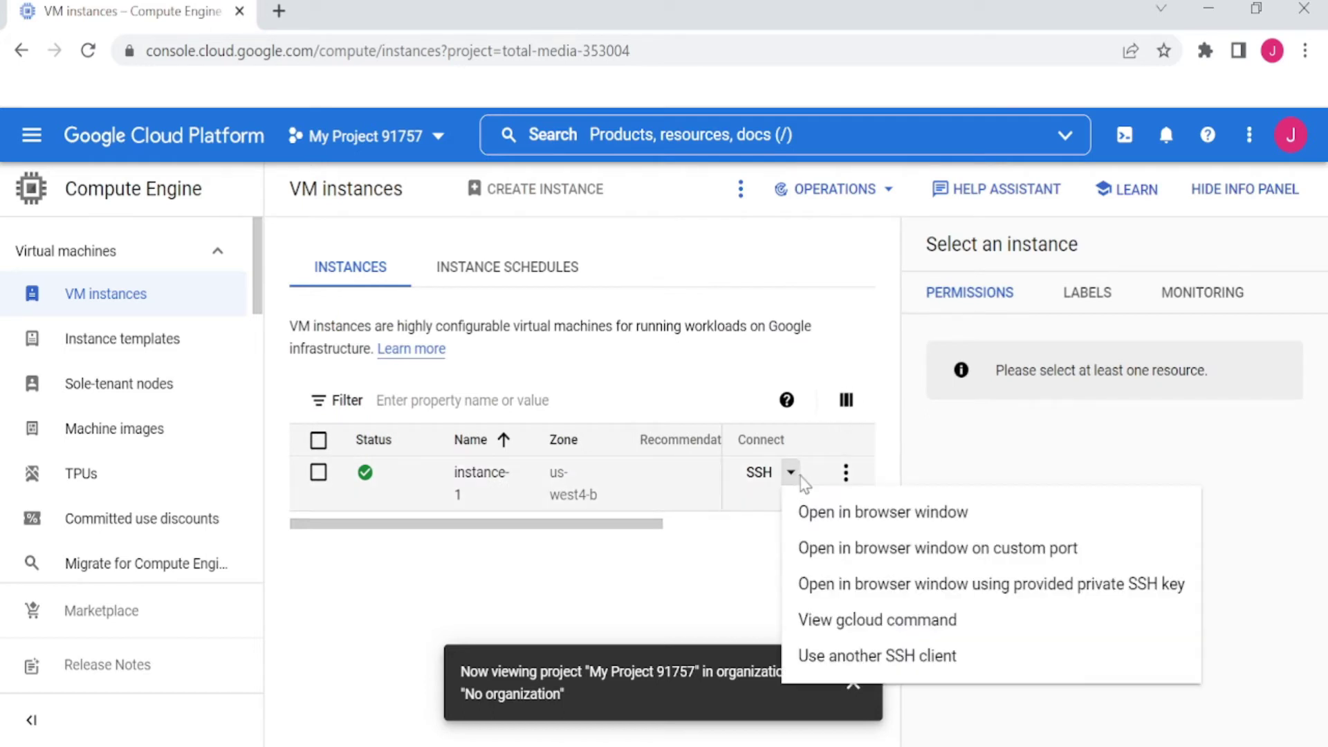
pyautogui.click(812, 510)
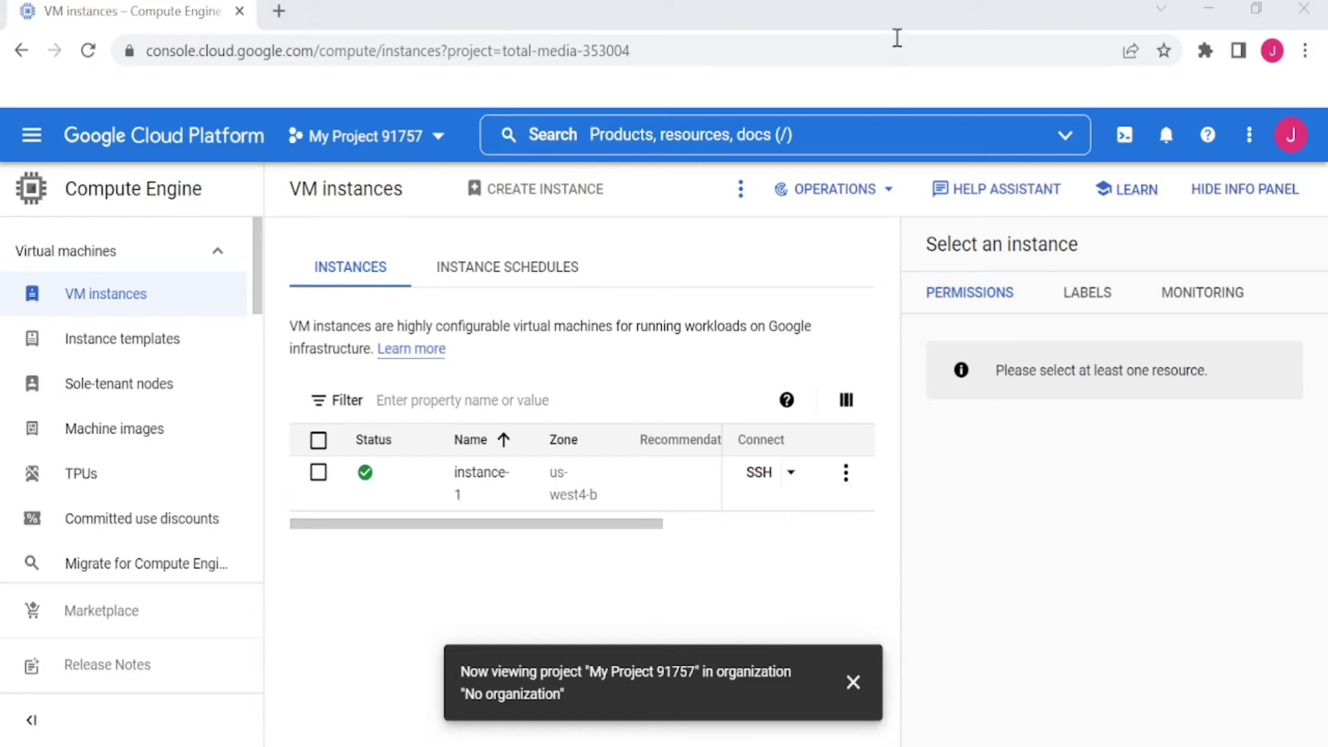
pyautogui.click(927, 21)
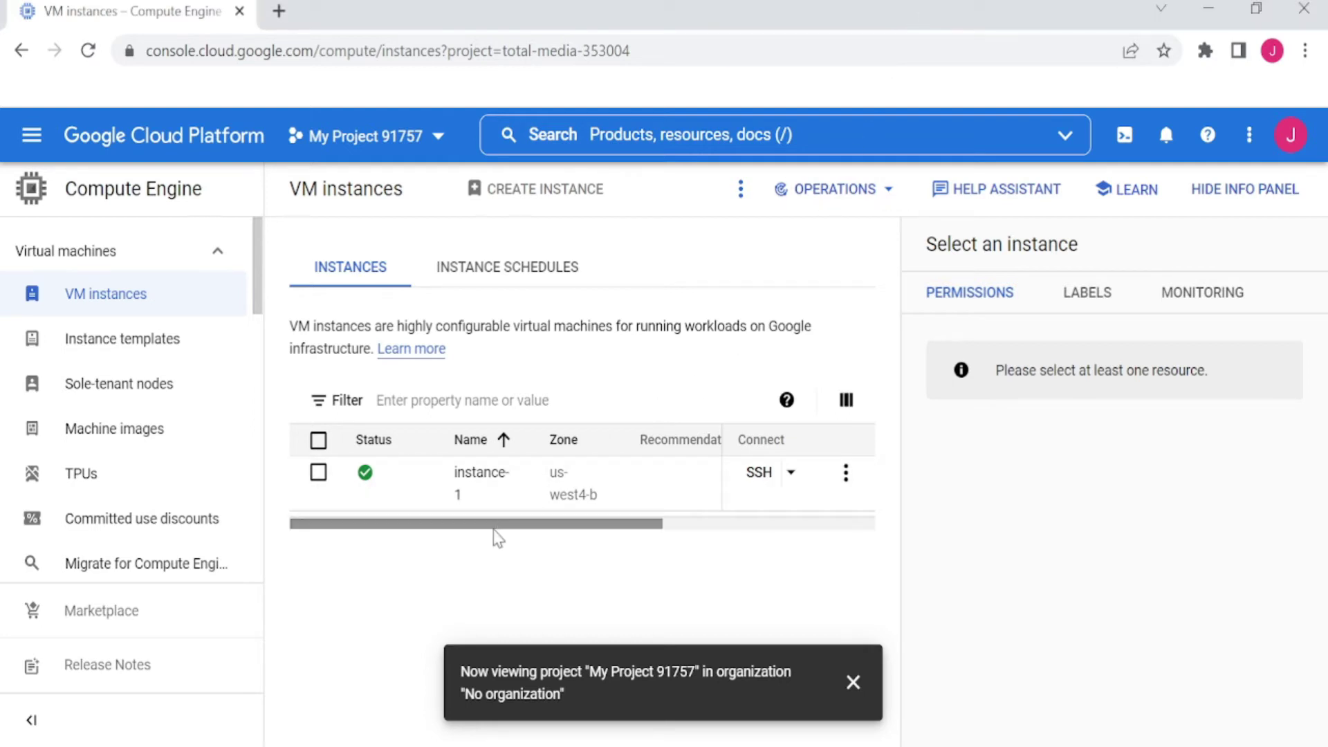
pyautogui.click(475, 487)
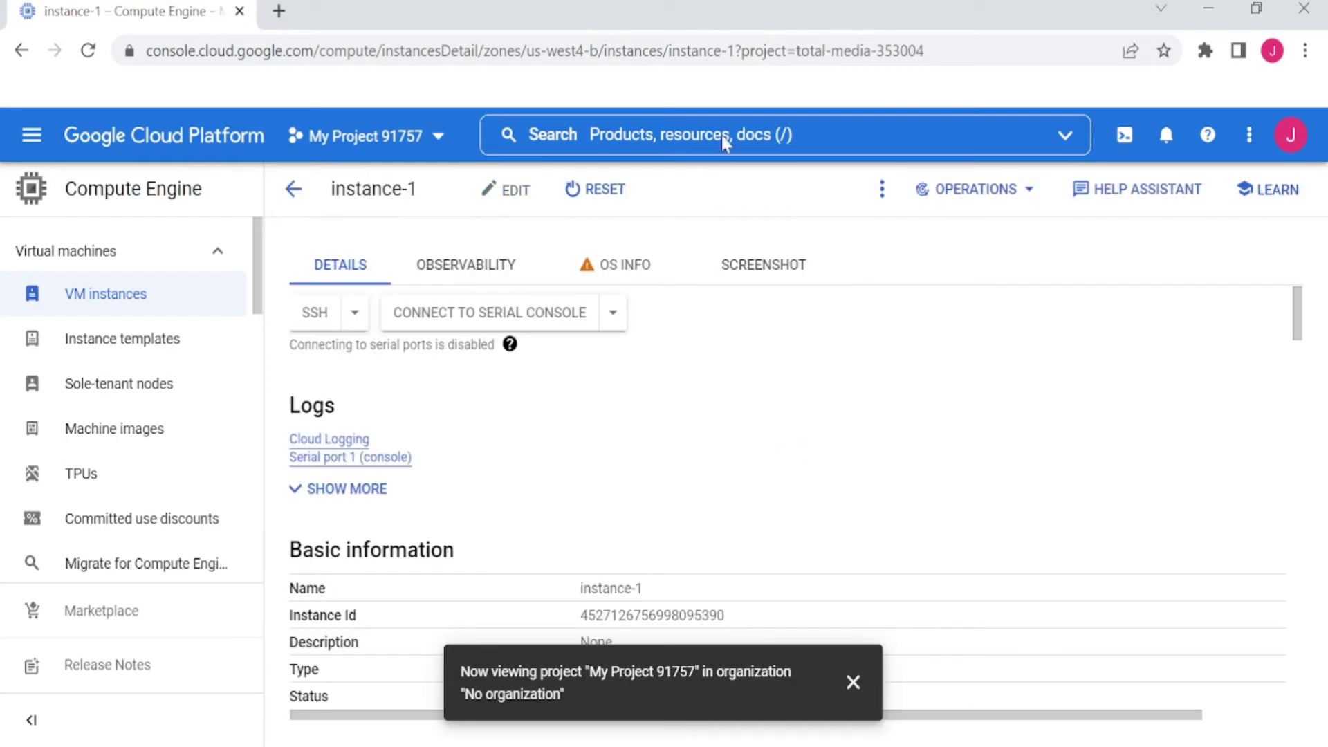
# Check instance-1's Reset and More actions options, which show permission errors, then return to VM instances
pyautogui.moveTo(517, 201)
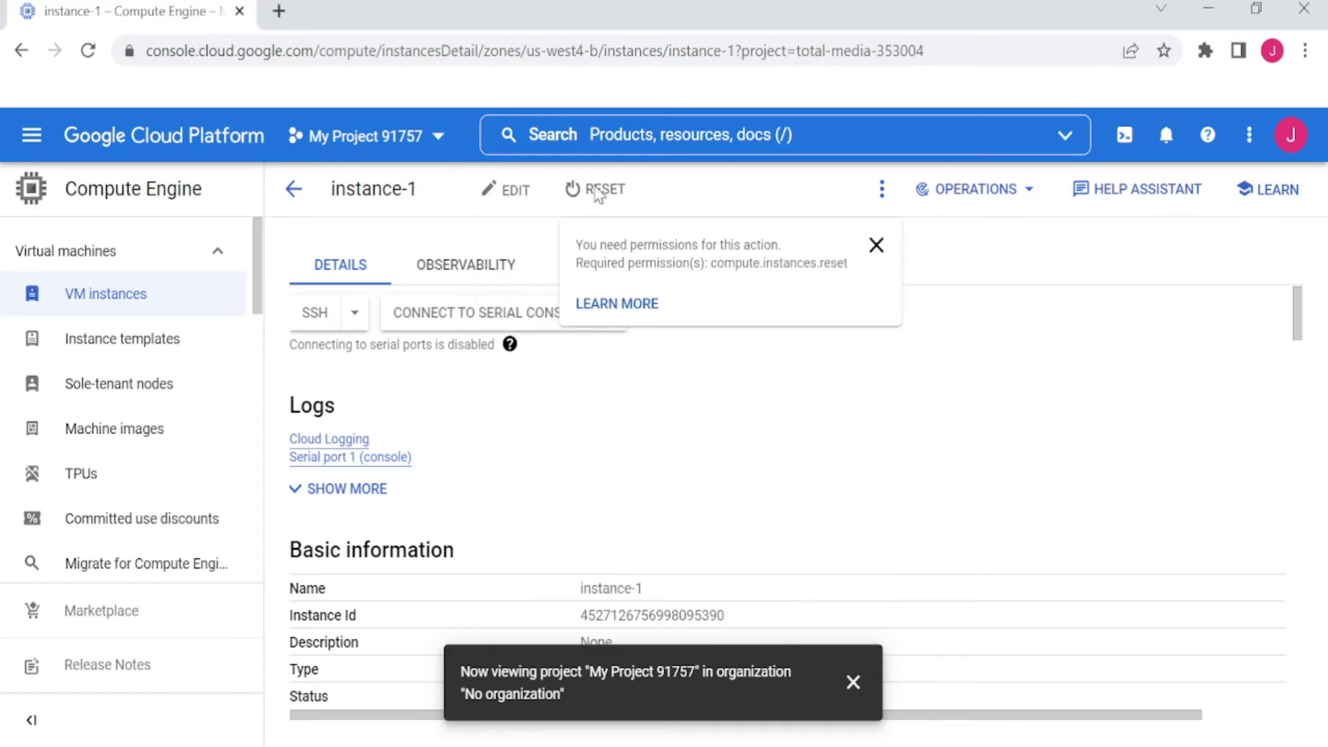
pyautogui.click(883, 193)
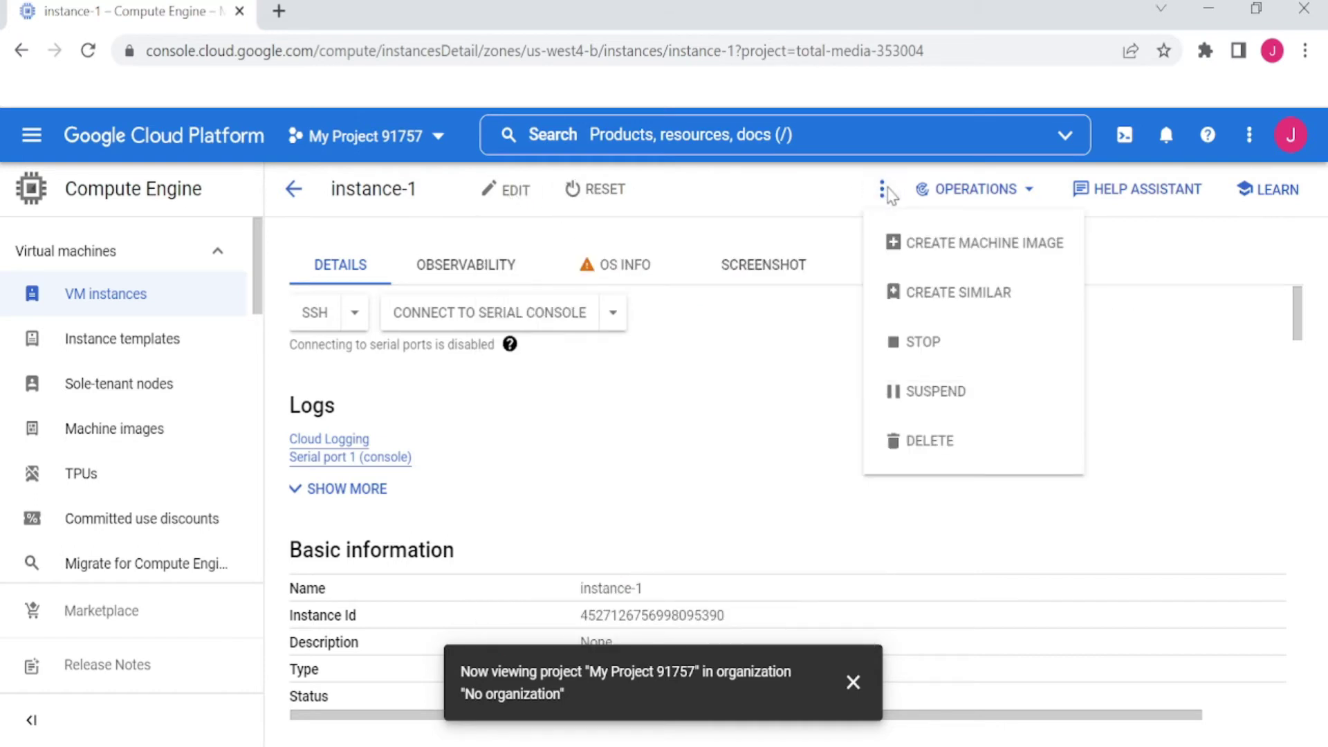
pyautogui.moveTo(928, 408)
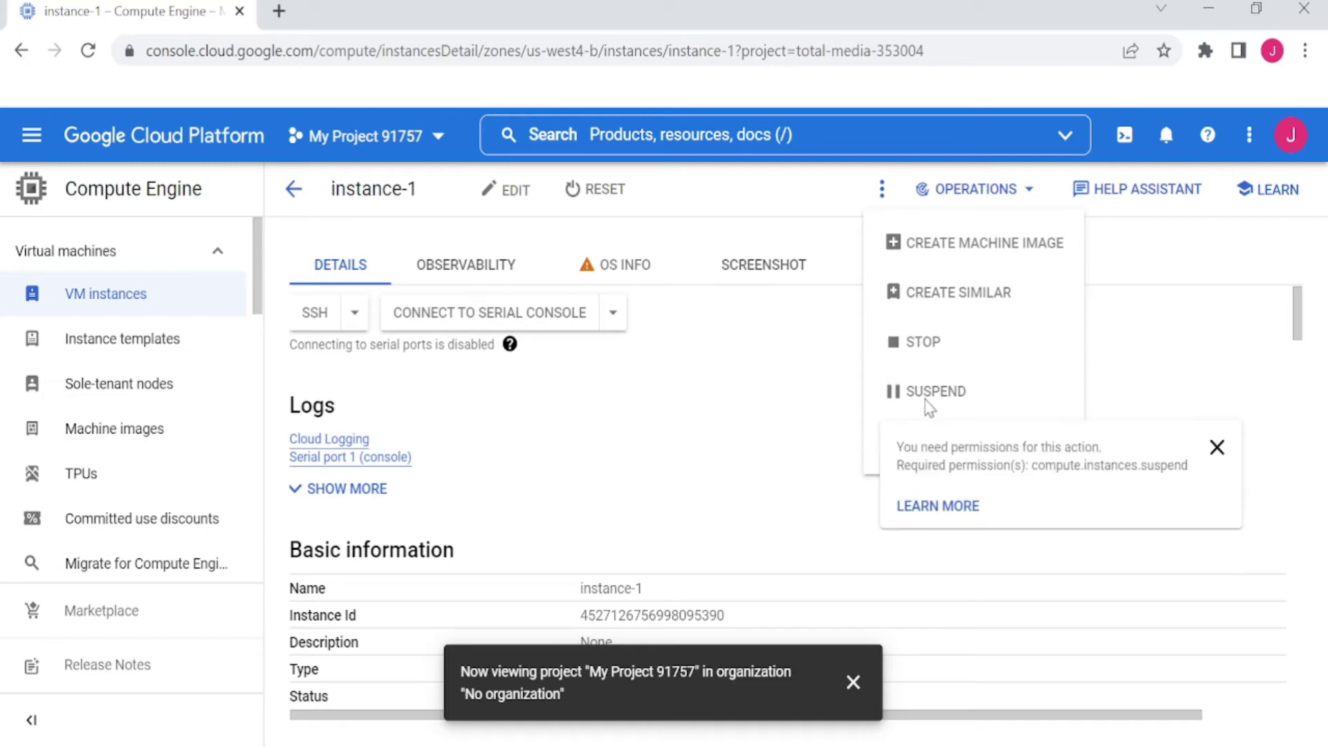
pyautogui.click(1215, 447)
pyautogui.moveTo(946, 432)
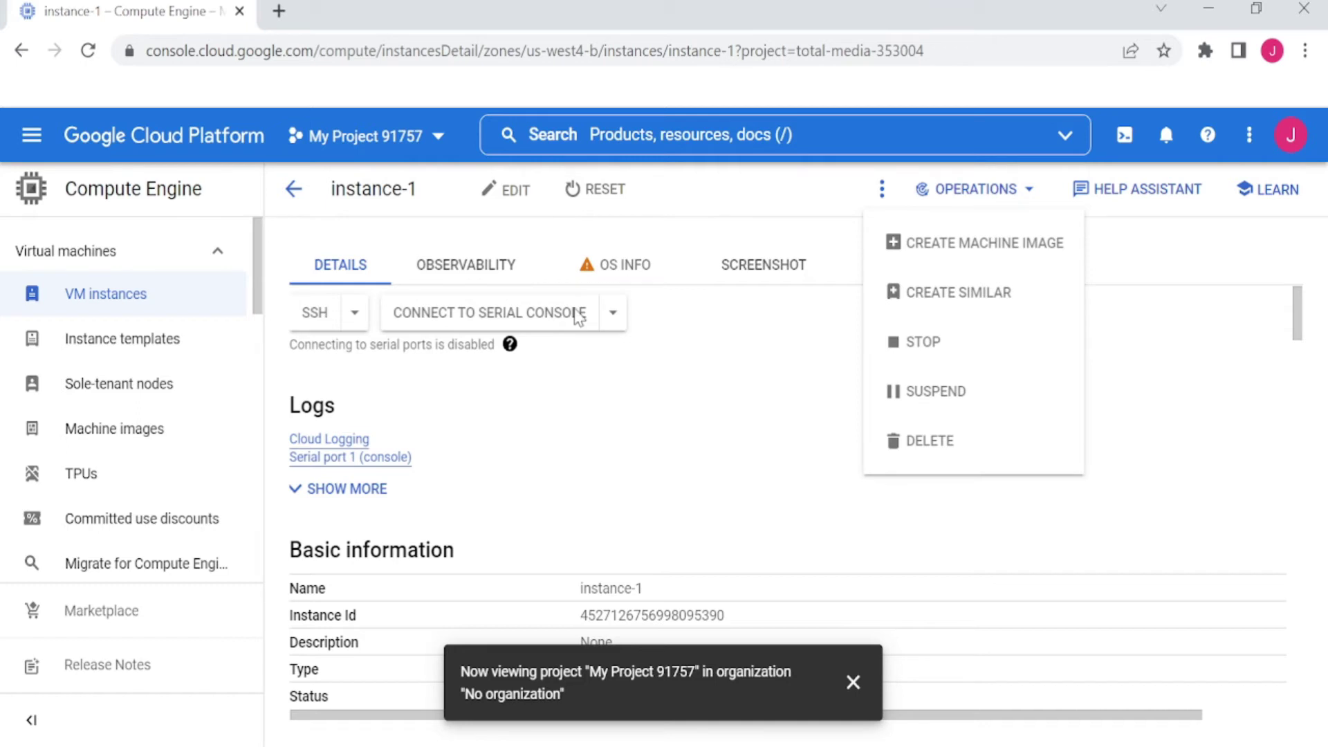
pyautogui.click(163, 294)
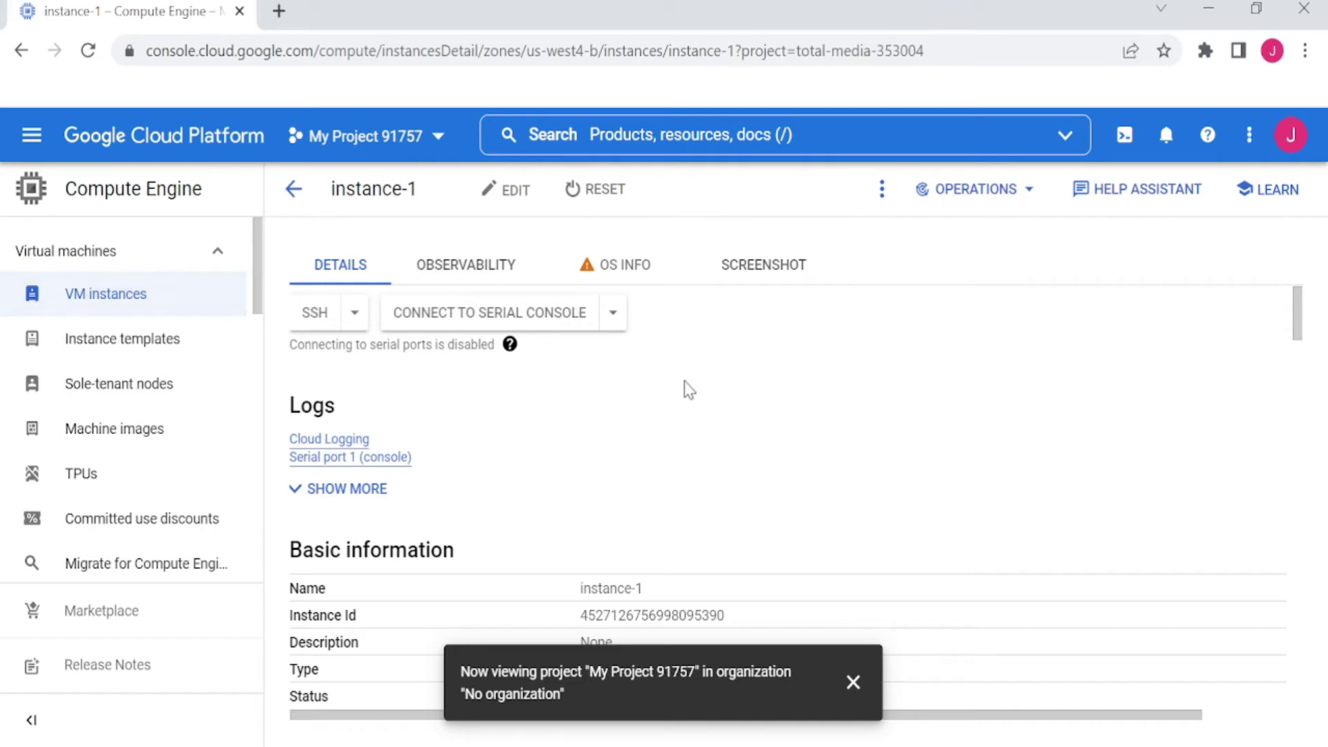
pyautogui.click(104, 298)
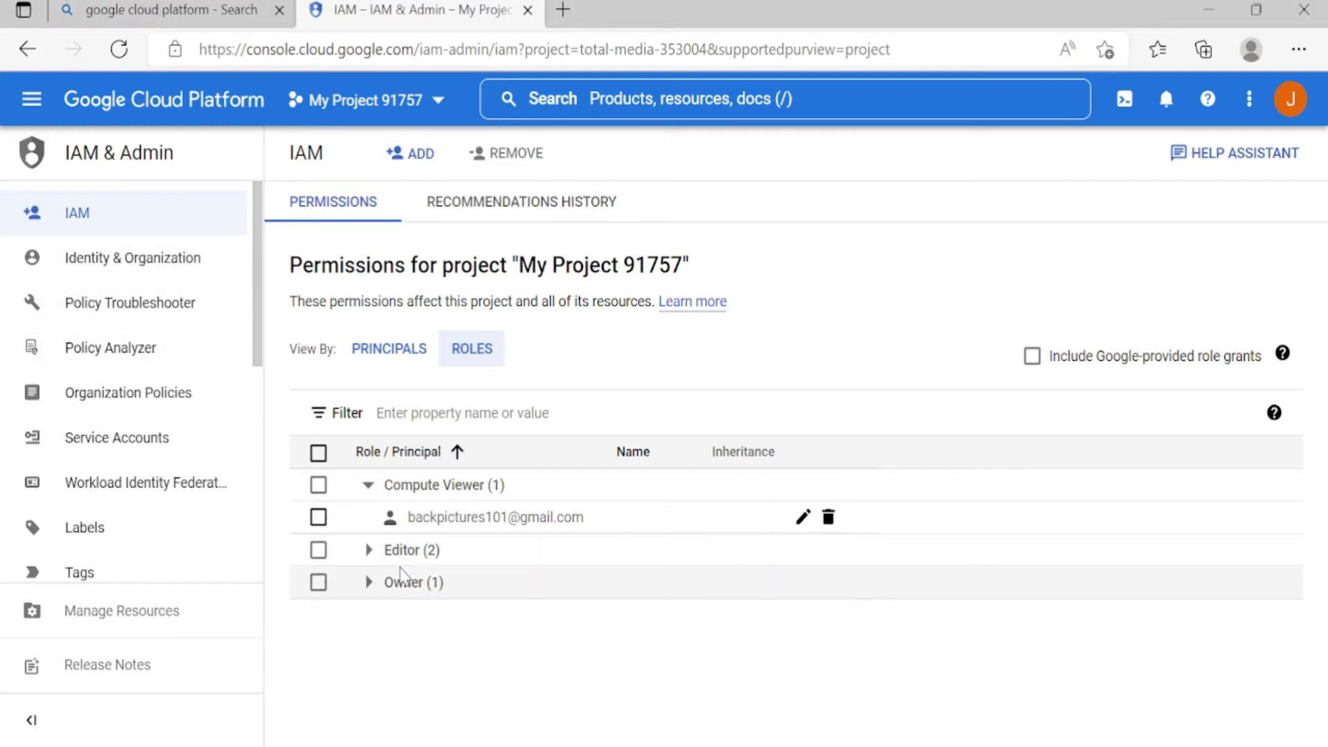
# Expand the Editor (2) and Owner (1) role groups and select the owner's e-mail address
pyautogui.click(368, 550)
pyautogui.click(368, 647)
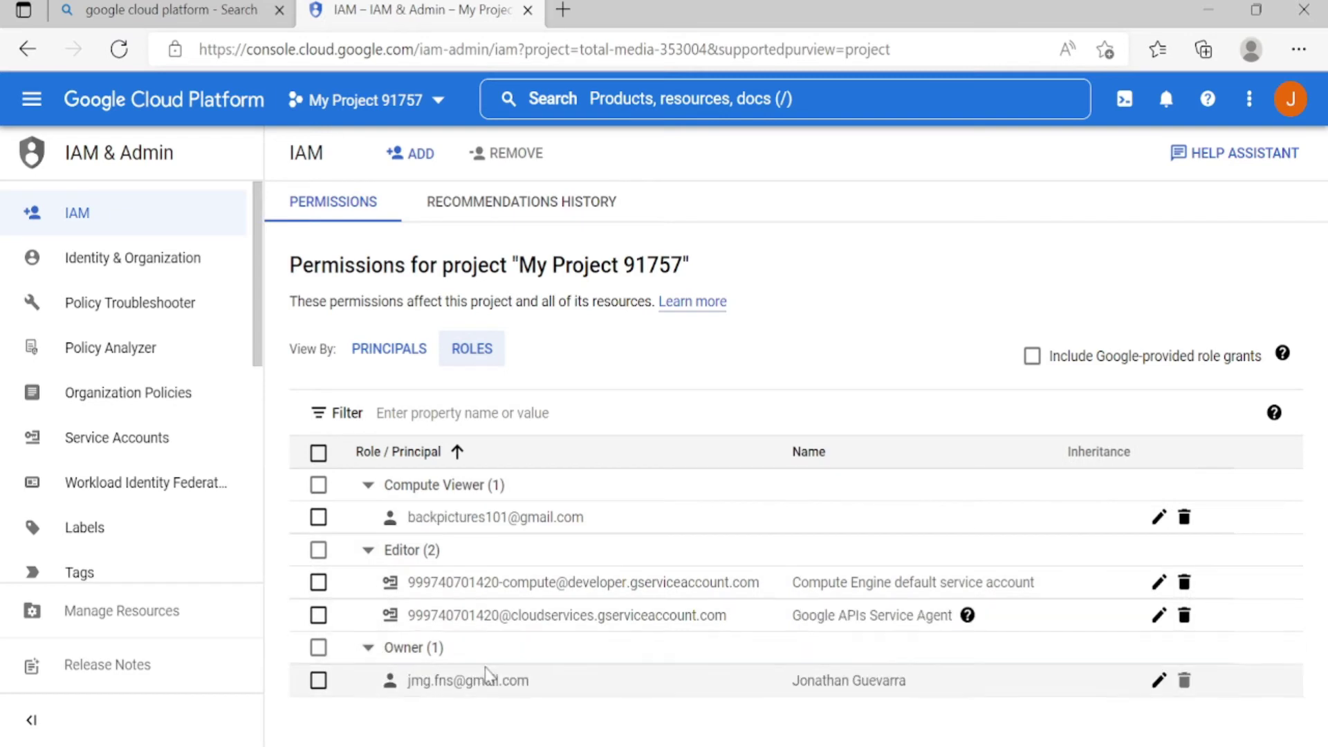
pyautogui.moveTo(546, 688); pyautogui.dragTo(408, 685)
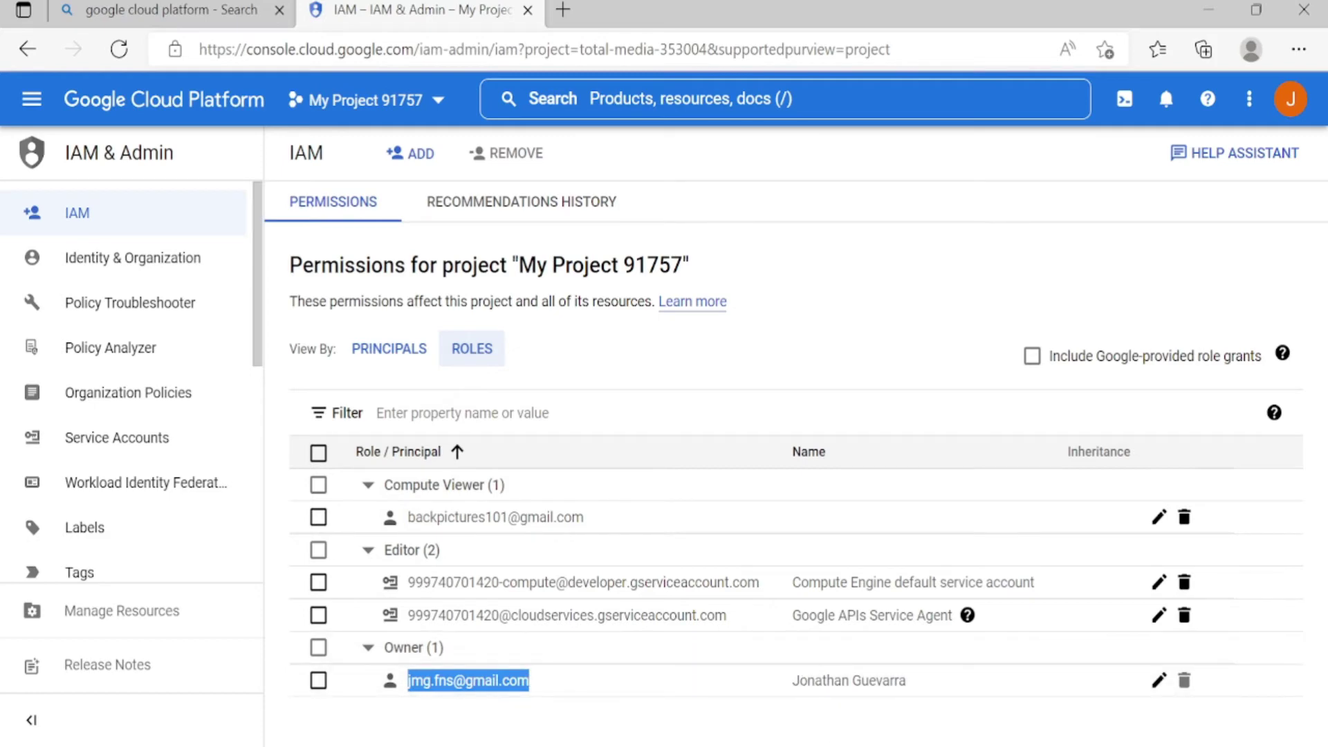
# Add Compute Admin as a second role for the Compute Viewer principal and save
pyautogui.click(1159, 517)
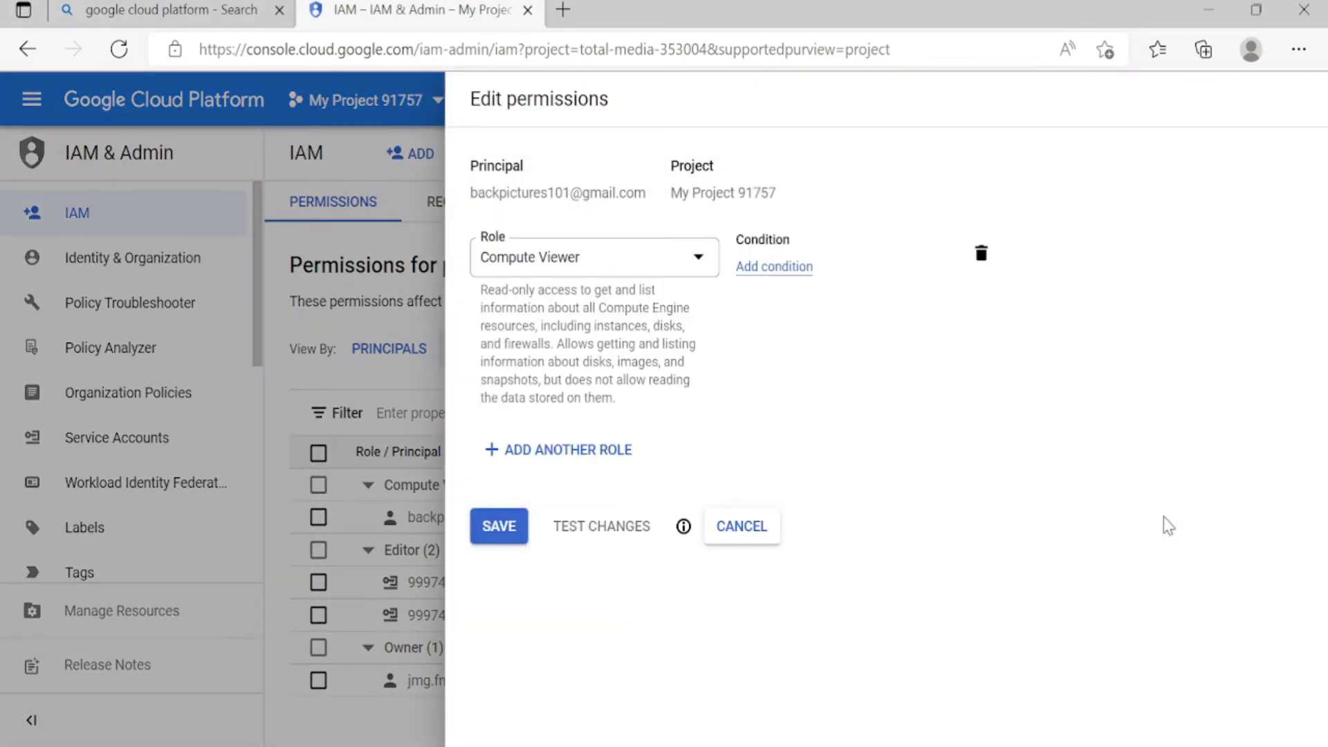
pyautogui.click(616, 450)
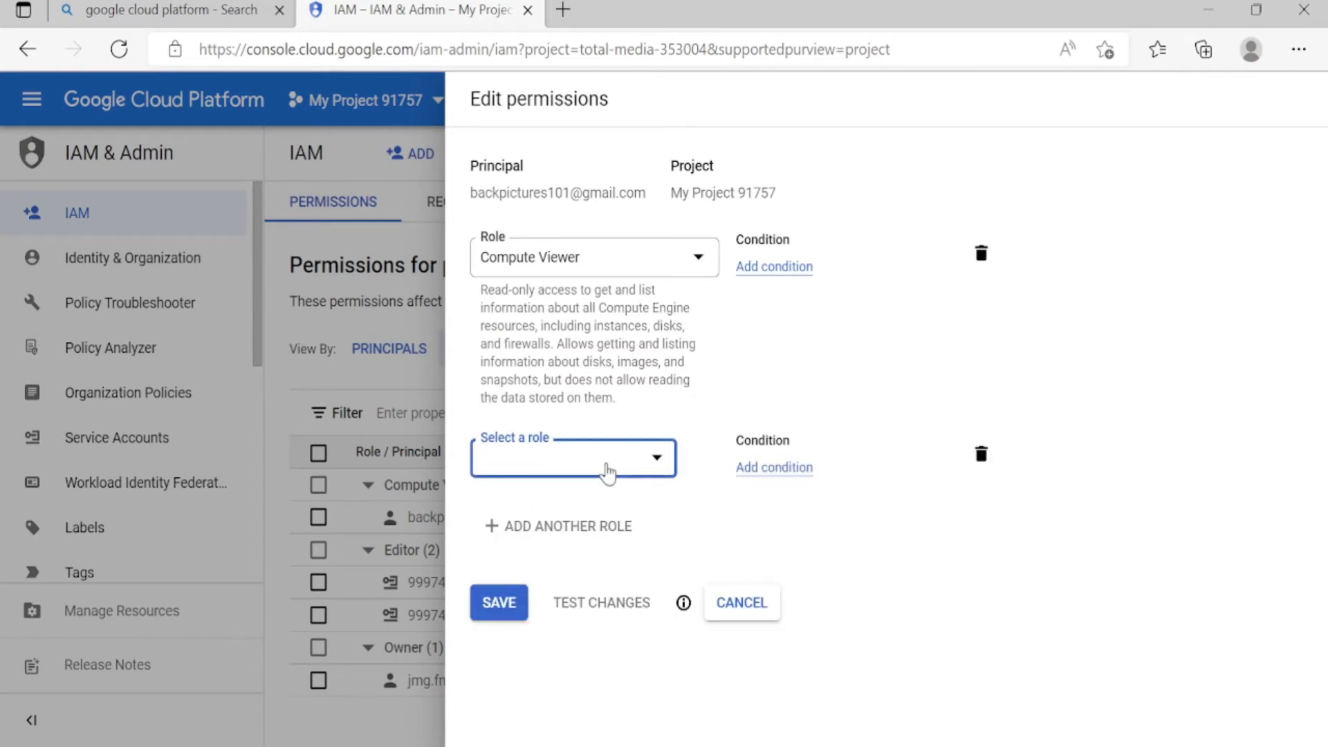
pyautogui.click(652, 462)
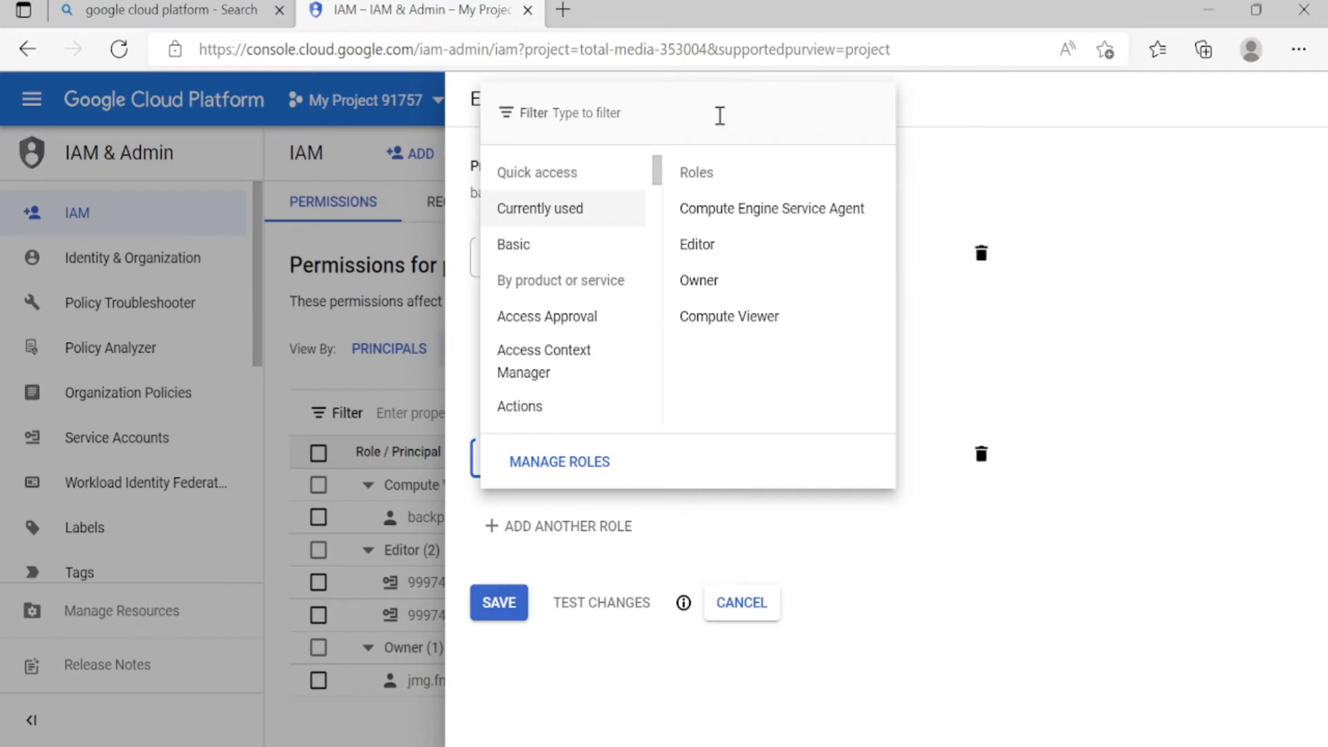
pyautogui.write('Computed')
pyautogui.press('BackSpace')
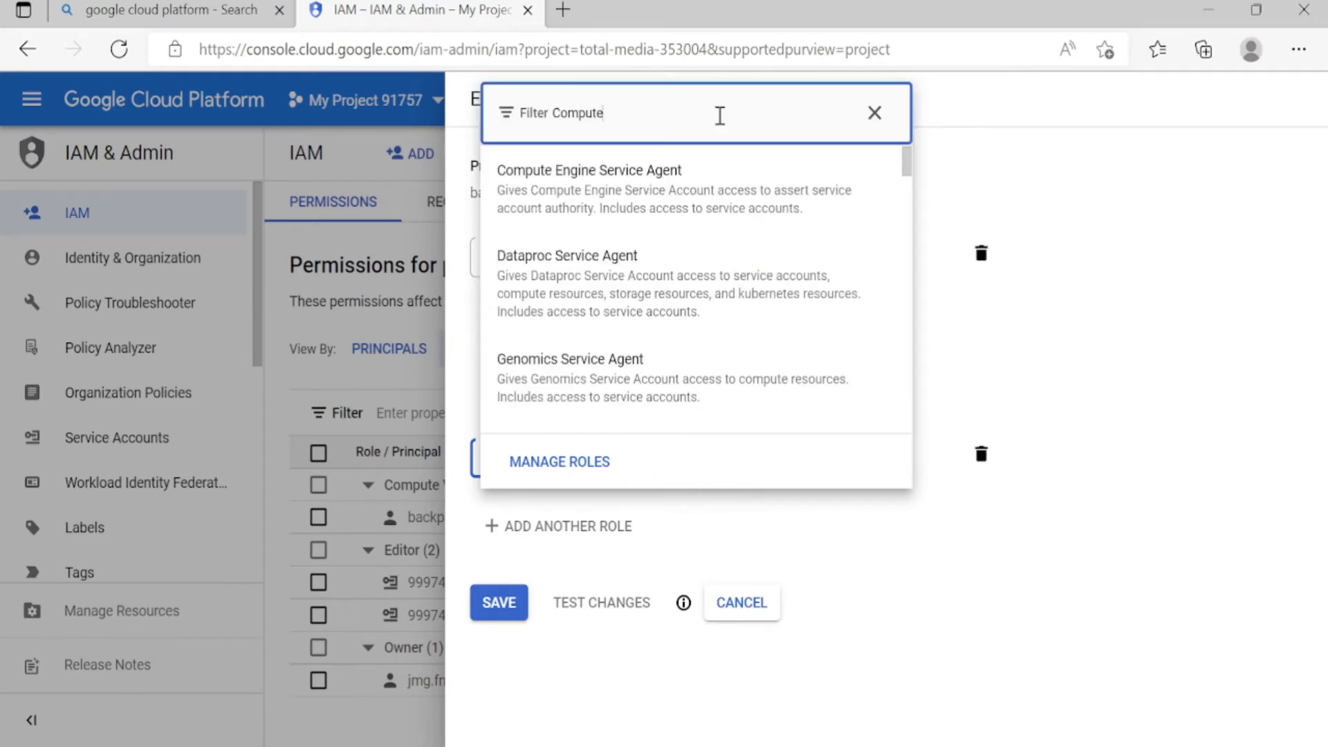
pyautogui.write('Admi')
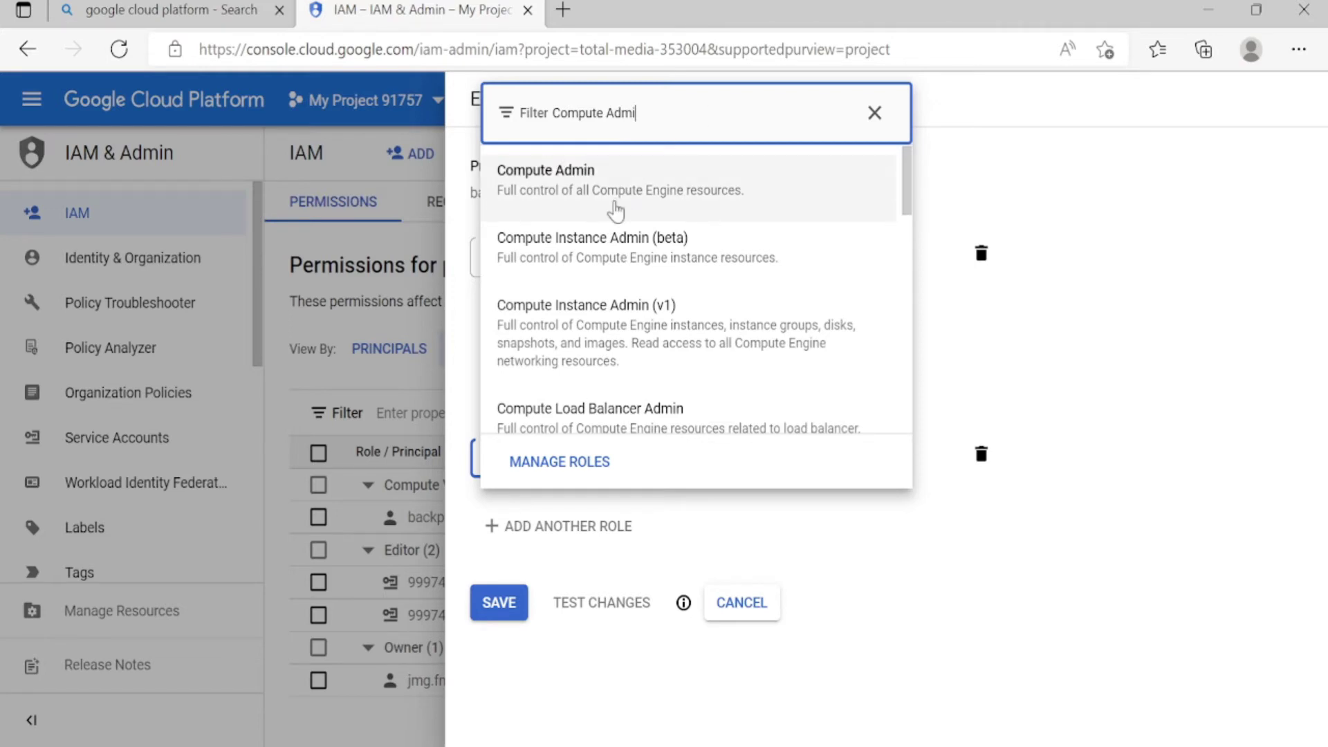
pyautogui.click(675, 198)
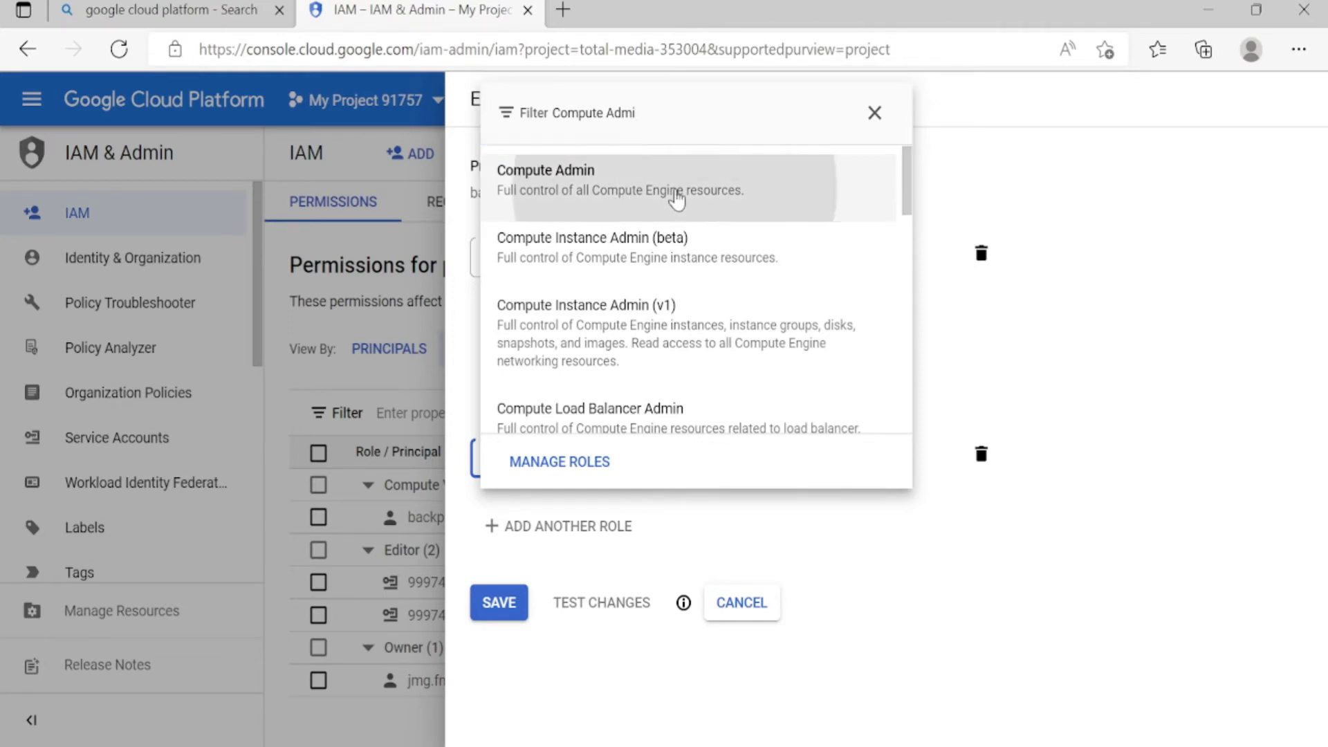
pyautogui.click(488, 640)
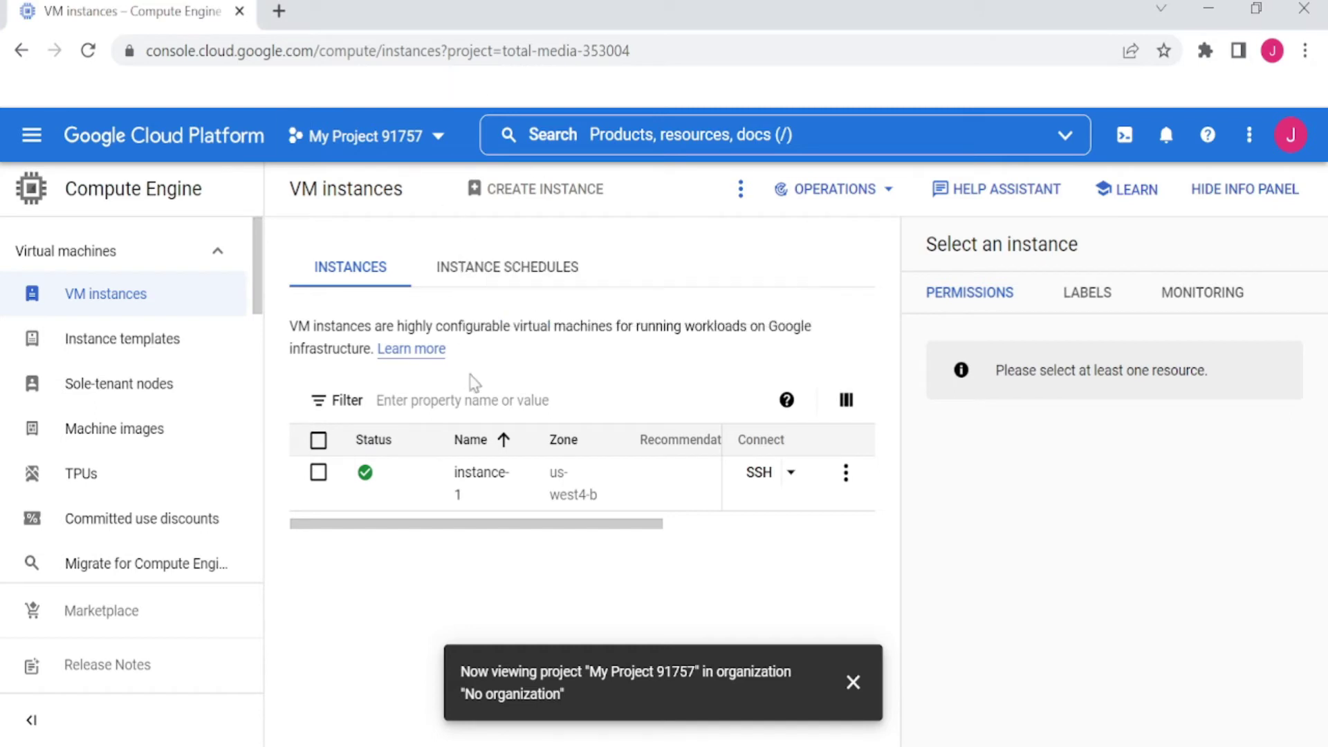
# Reload instance-1's details, then confirm the Edit page and More actions menu are now accessible
pyautogui.click(483, 476)
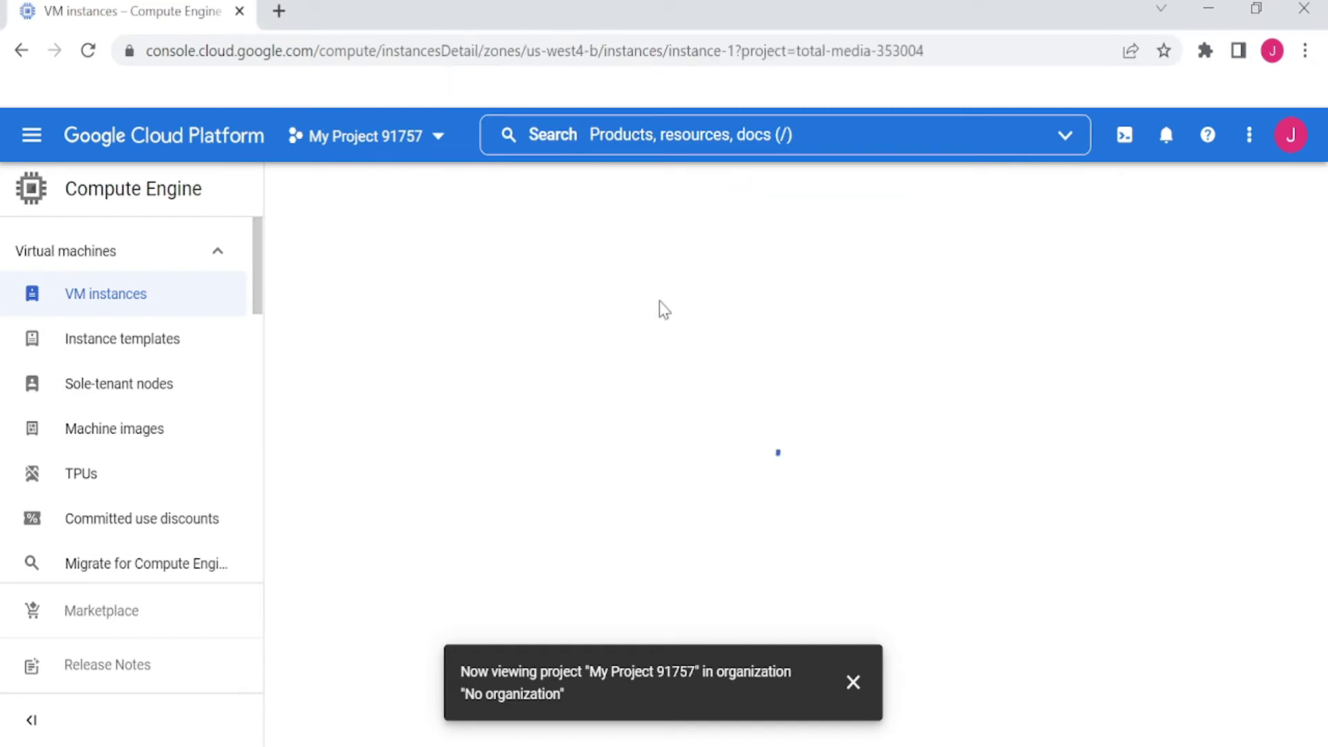
pyautogui.click(90, 54)
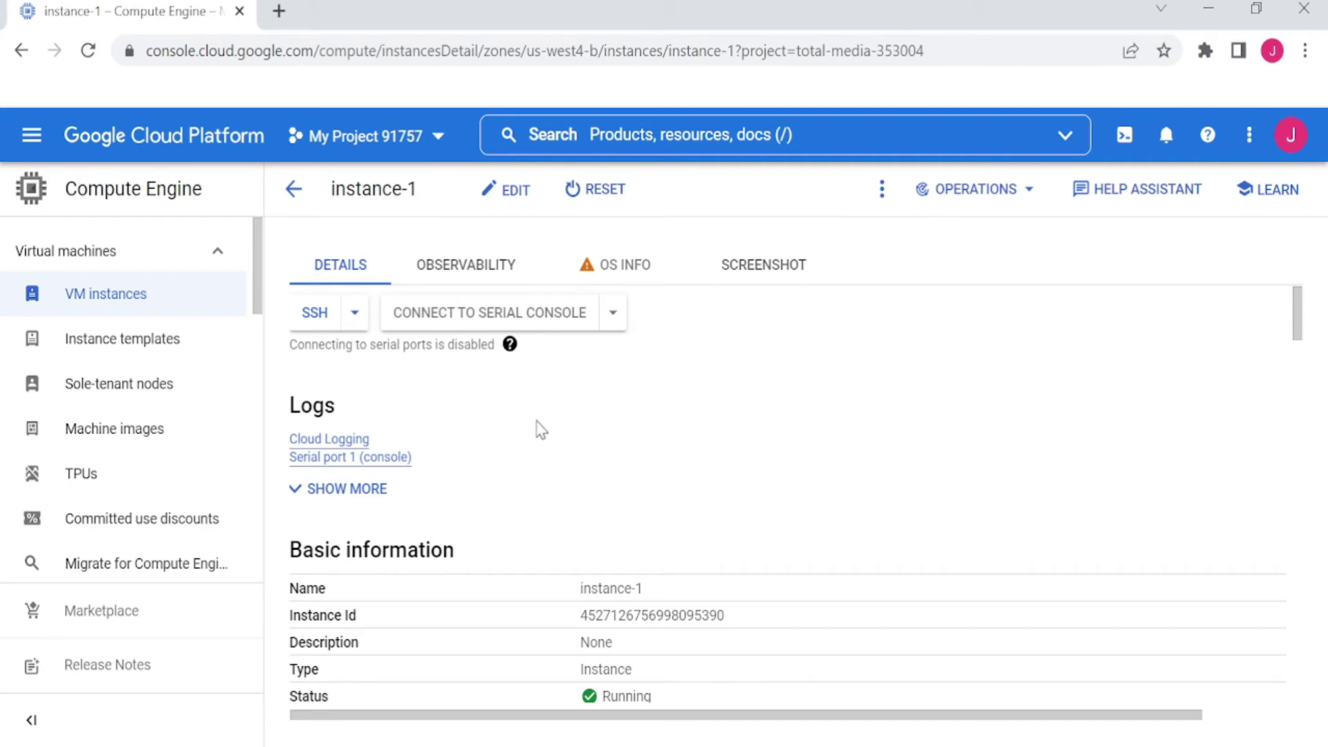
pyautogui.click(513, 201)
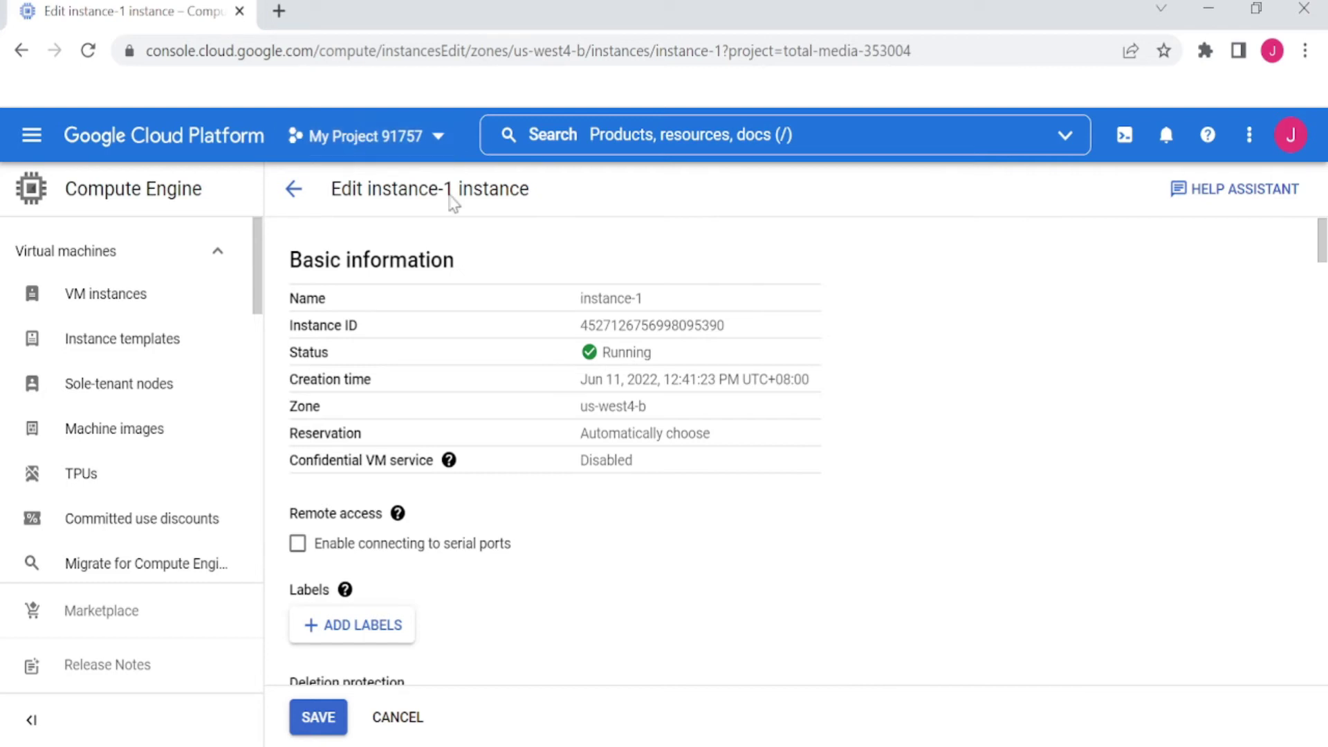
pyautogui.click(391, 721)
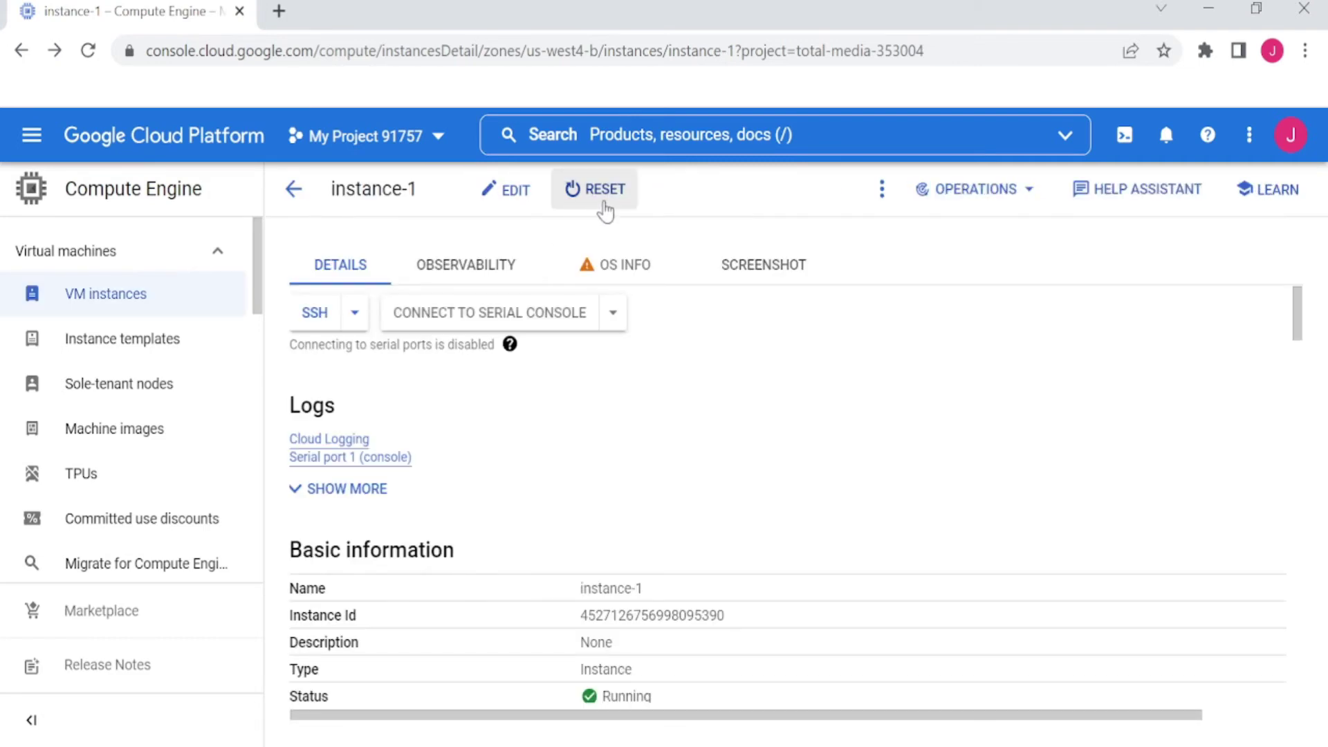
pyautogui.click(883, 193)
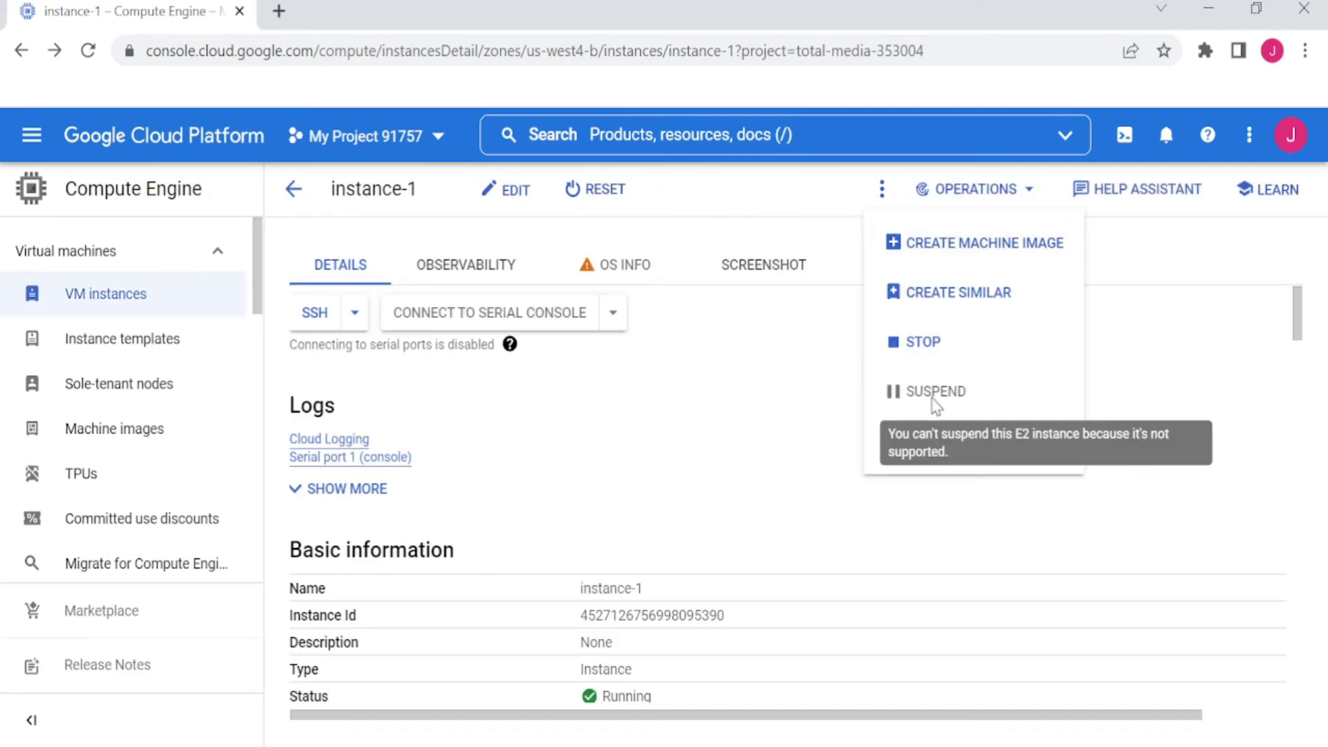
pyautogui.click(739, 468)
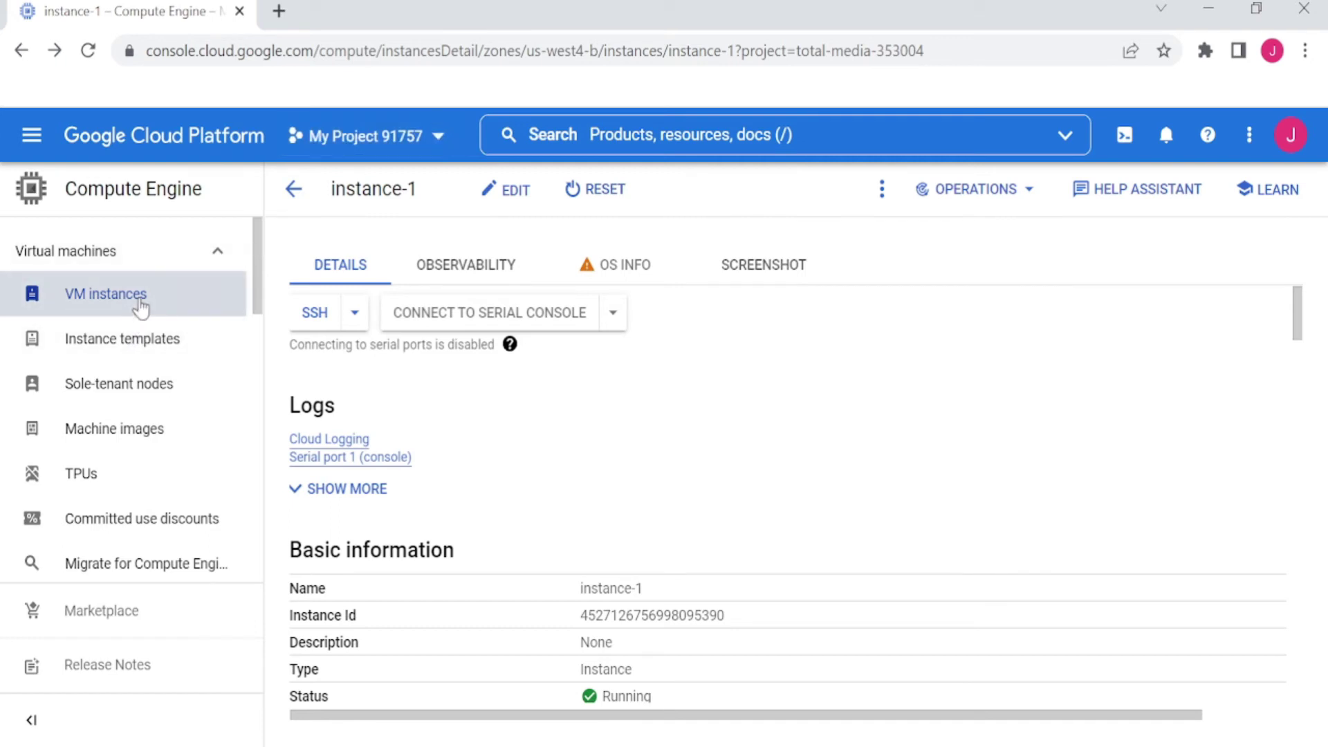
# View the signed-in account from the avatar, then go back to the VM instances list
pyautogui.click(1291, 135)
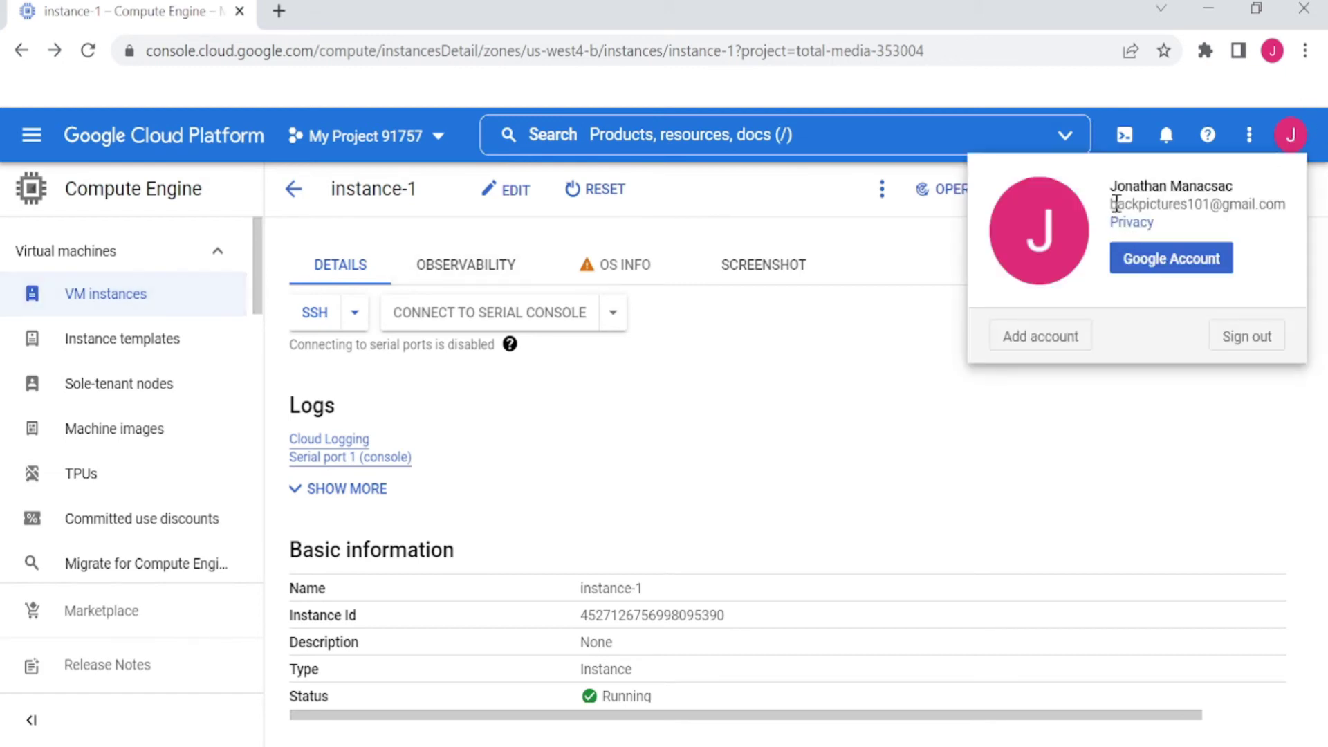
pyautogui.moveTo(1116, 203); pyautogui.dragTo(1291, 206)
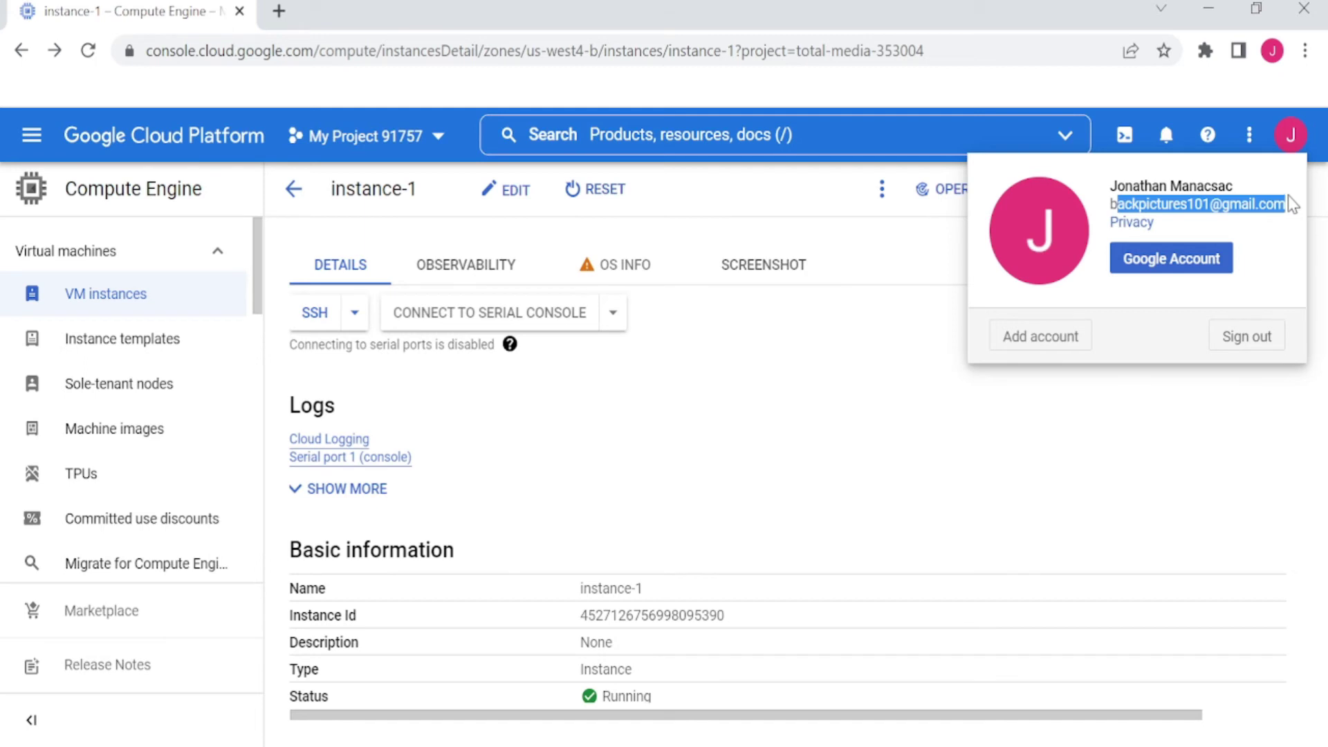
pyautogui.click(1111, 439)
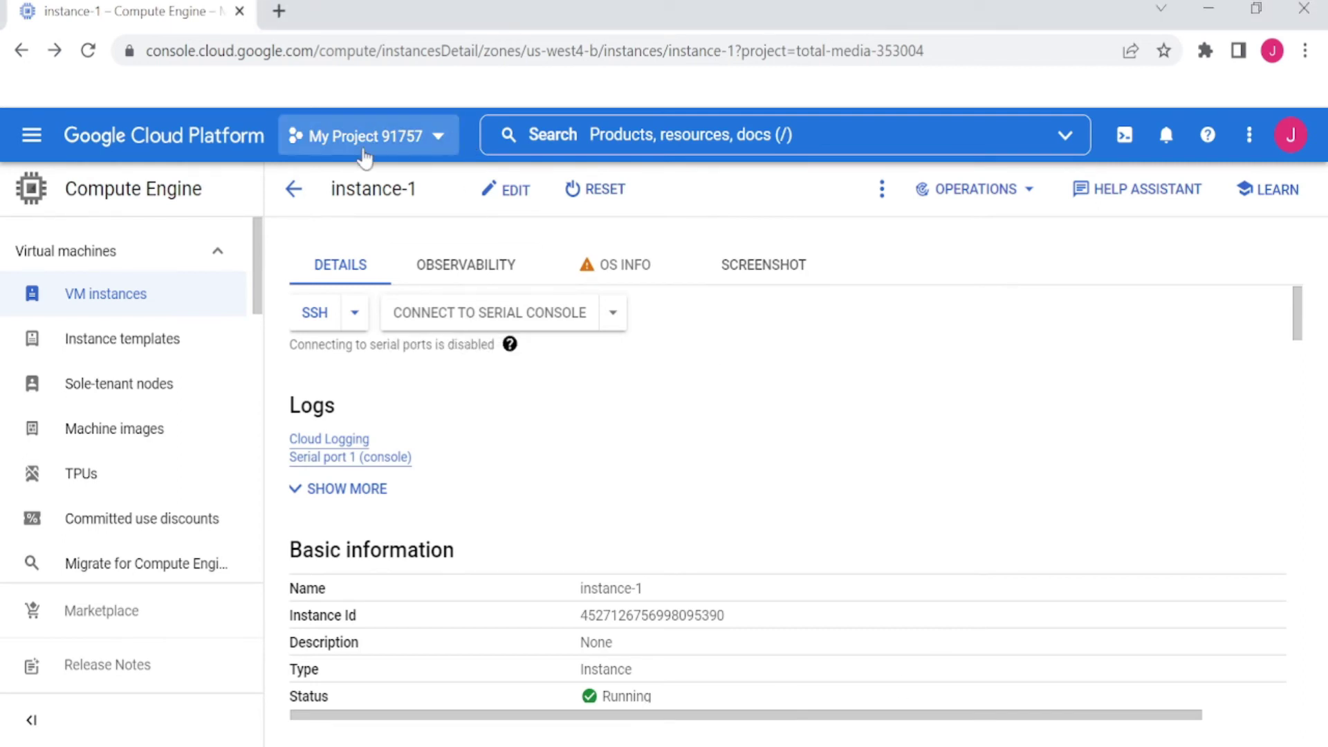
pyautogui.click(156, 348)
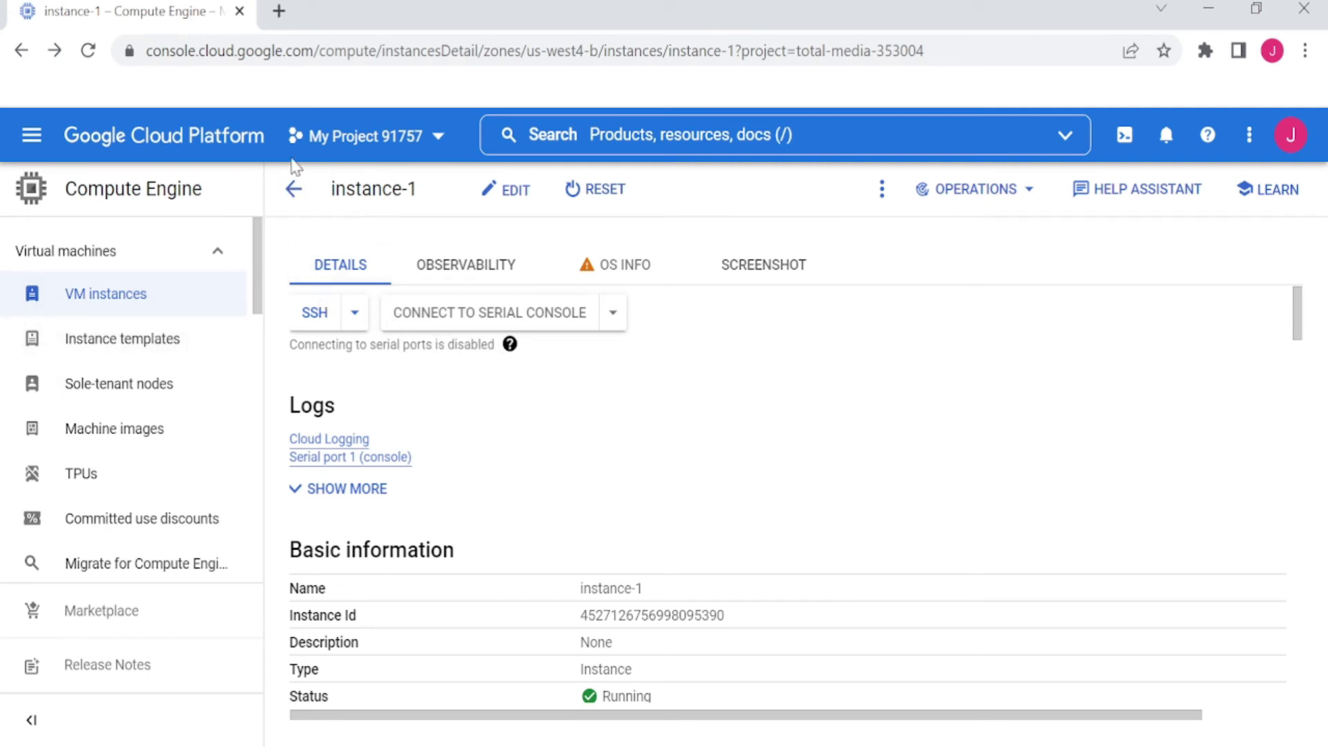
pyautogui.click(293, 188)
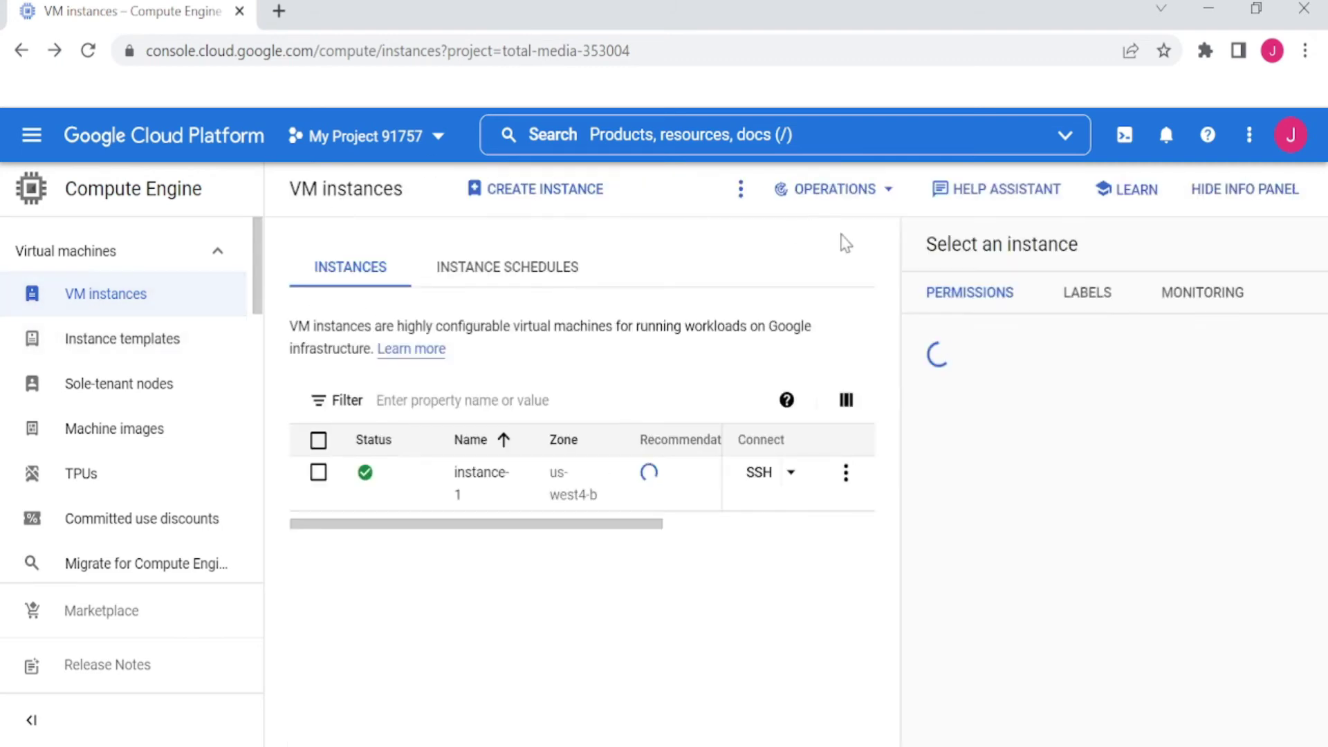
# Start a new VM with the suggested name instance-2 and check the signed-in account
pyautogui.click(559, 197)
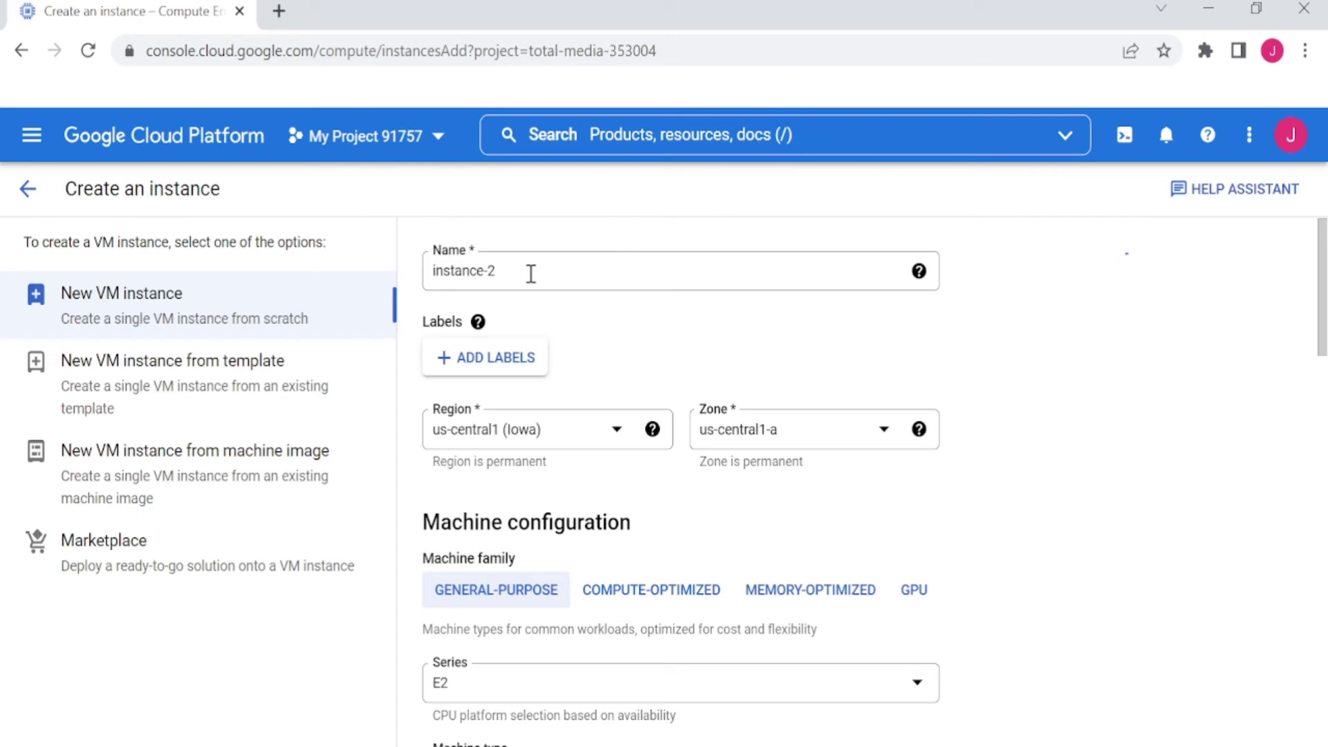
pyautogui.moveTo(531, 274); pyautogui.dragTo(374, 291)
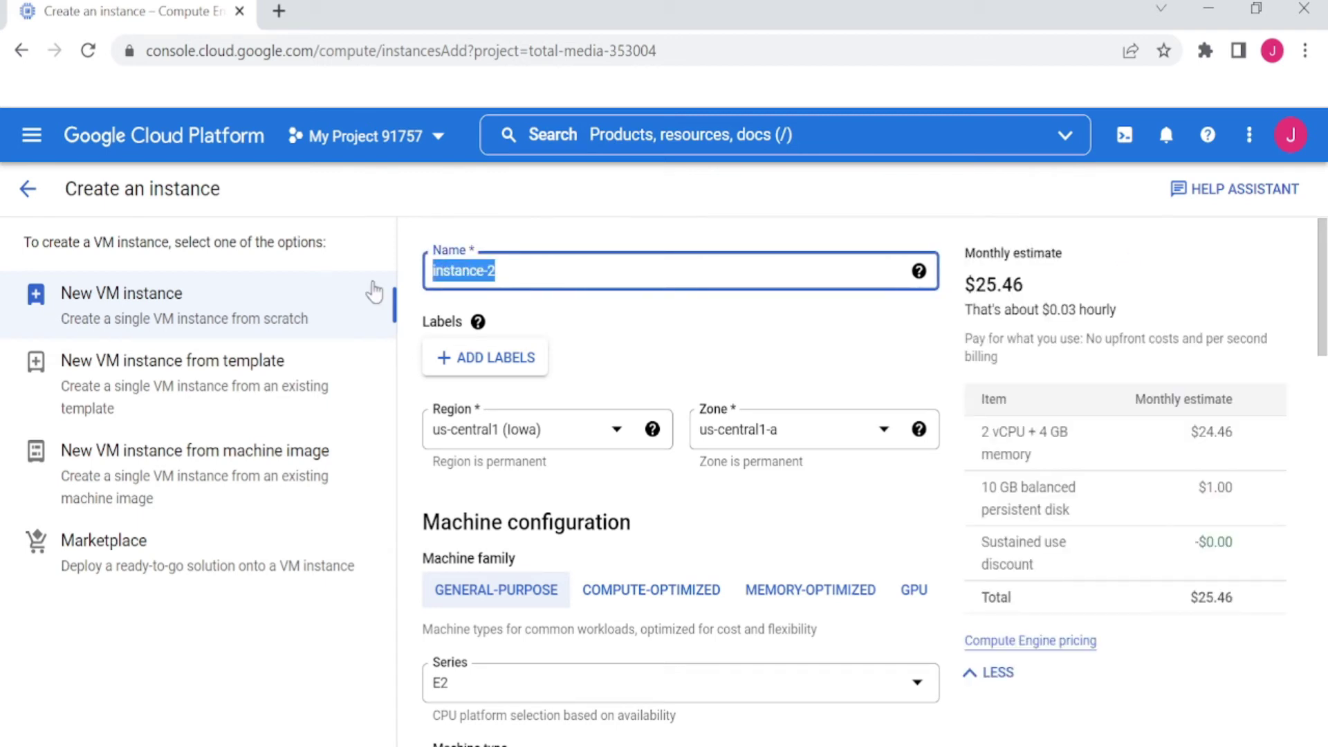
pyautogui.click(574, 271)
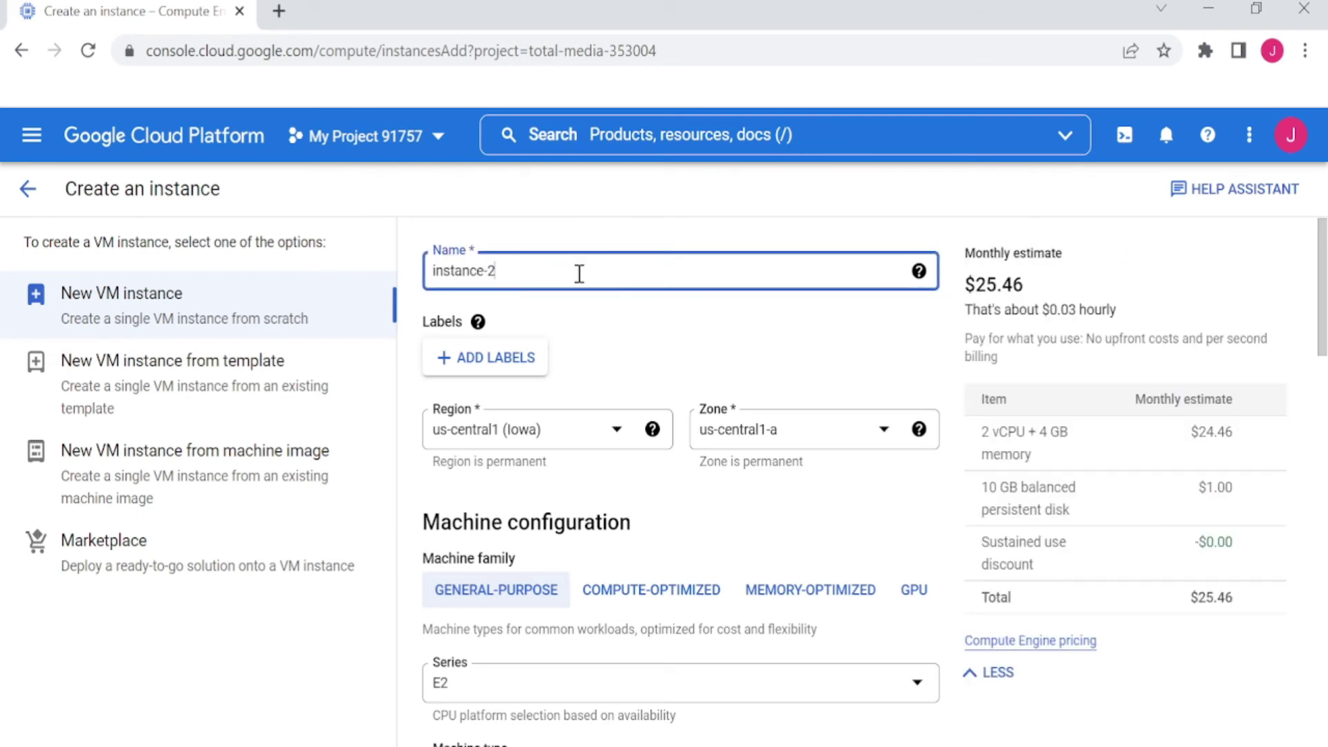
pyautogui.click(1291, 141)
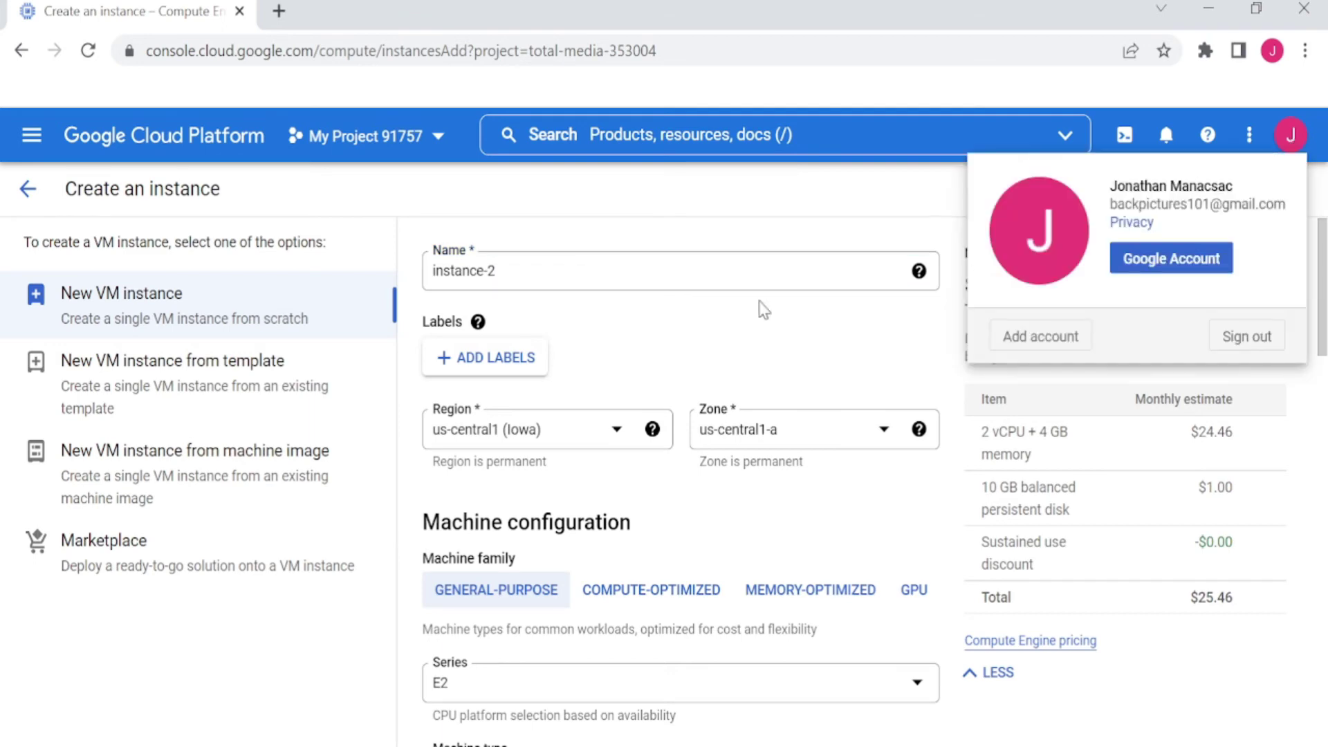
pyautogui.click(562, 273)
pyautogui.click(563, 272)
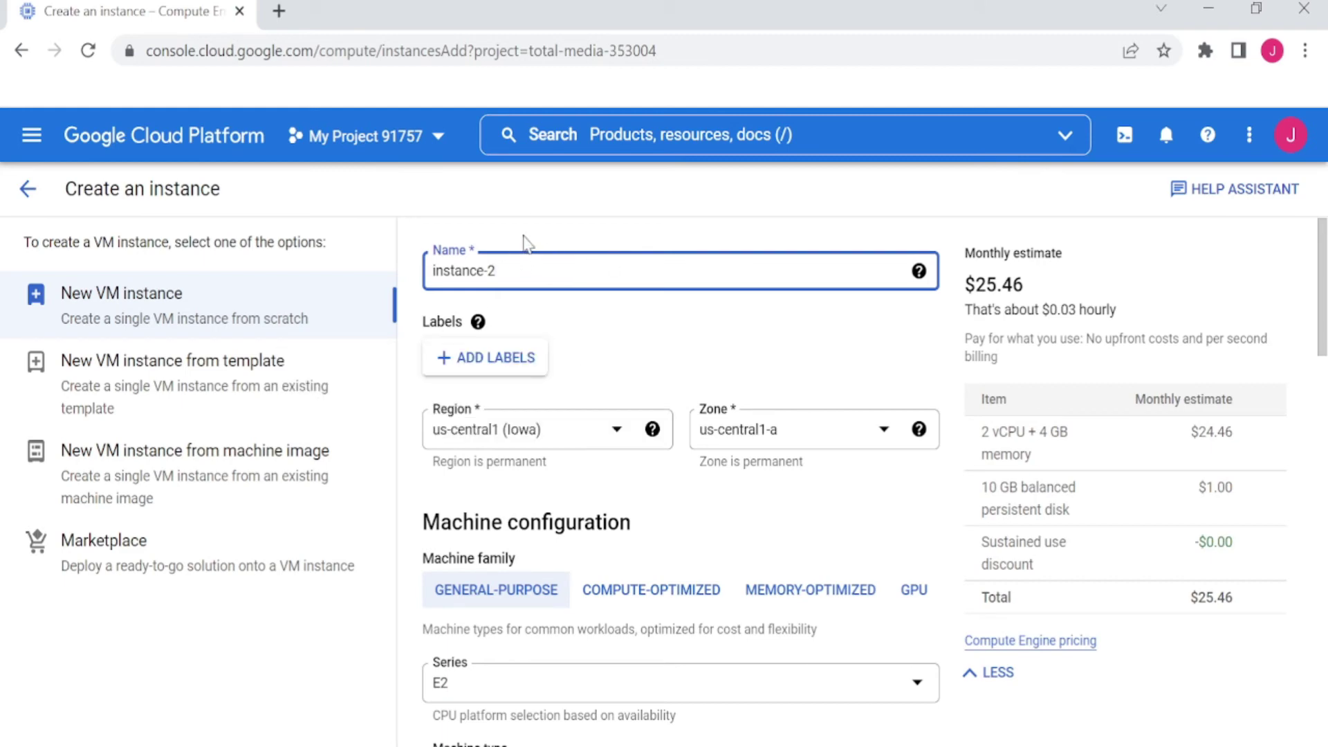
# Recheck the account, scroll the Create an instance form, and create instance-2
pyautogui.scroll(-10, 583, 418)
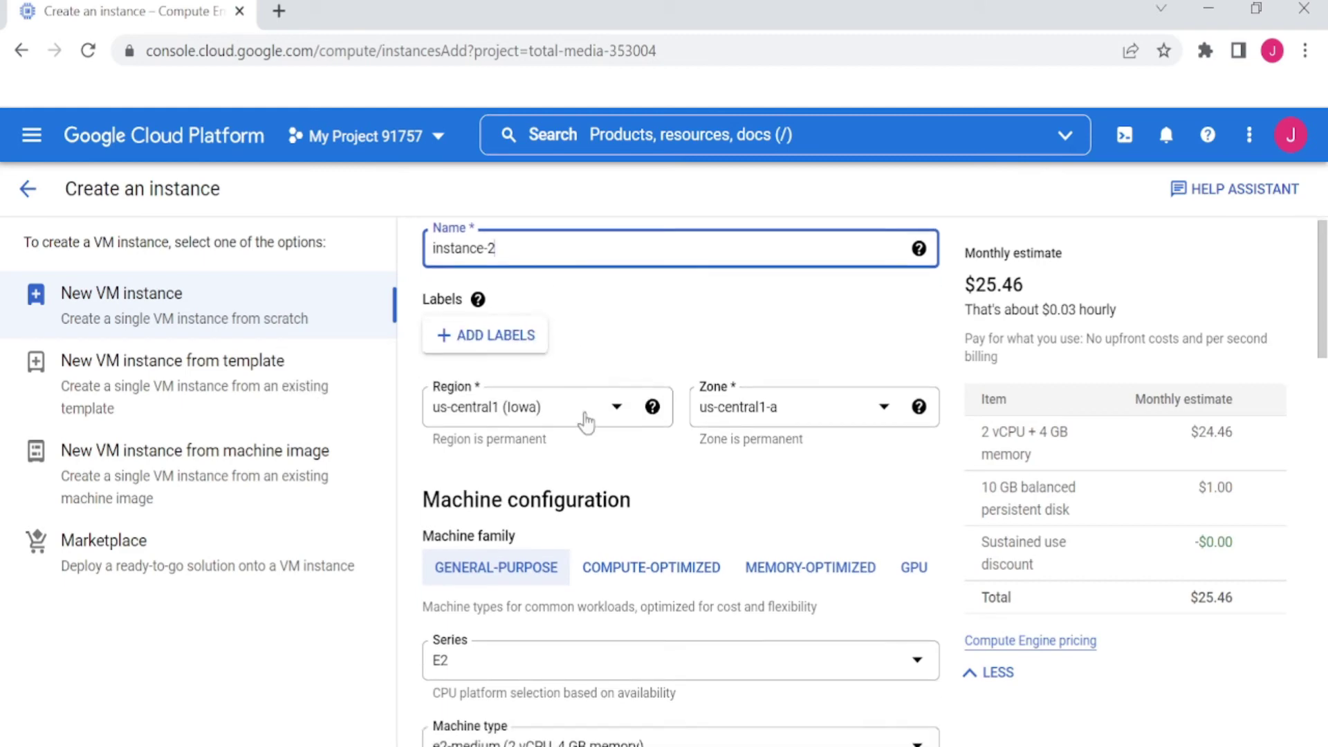
pyautogui.scroll(8, 614, 536)
pyautogui.scroll(5, 632, 439)
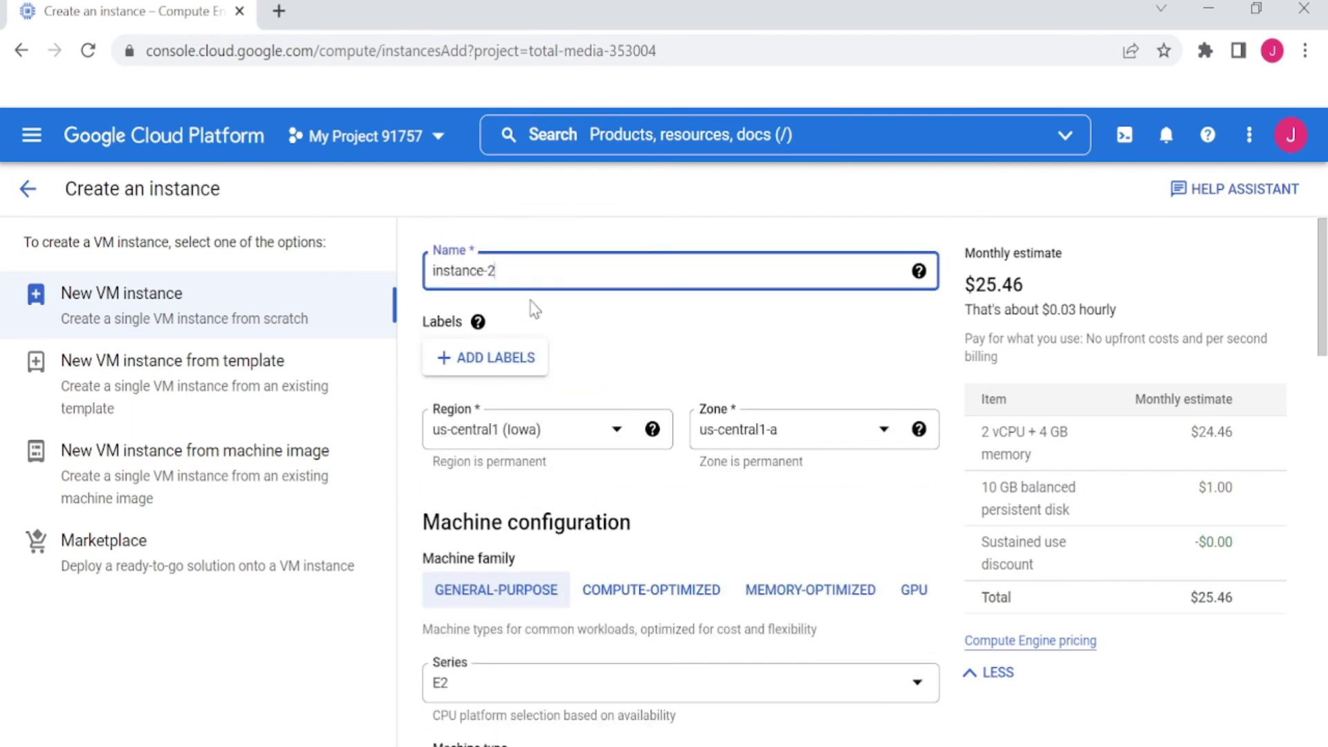
pyautogui.click(1291, 136)
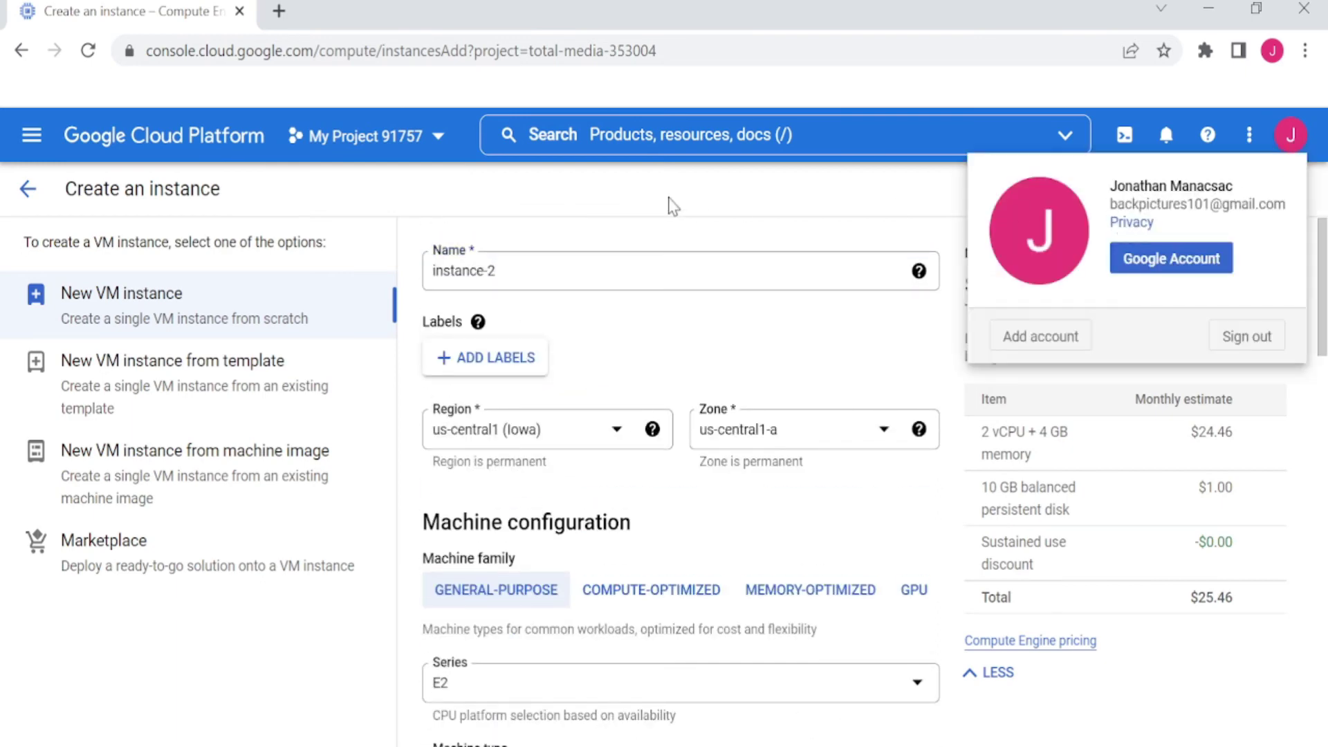
pyautogui.click(591, 271)
pyautogui.scroll(-15, 622, 484)
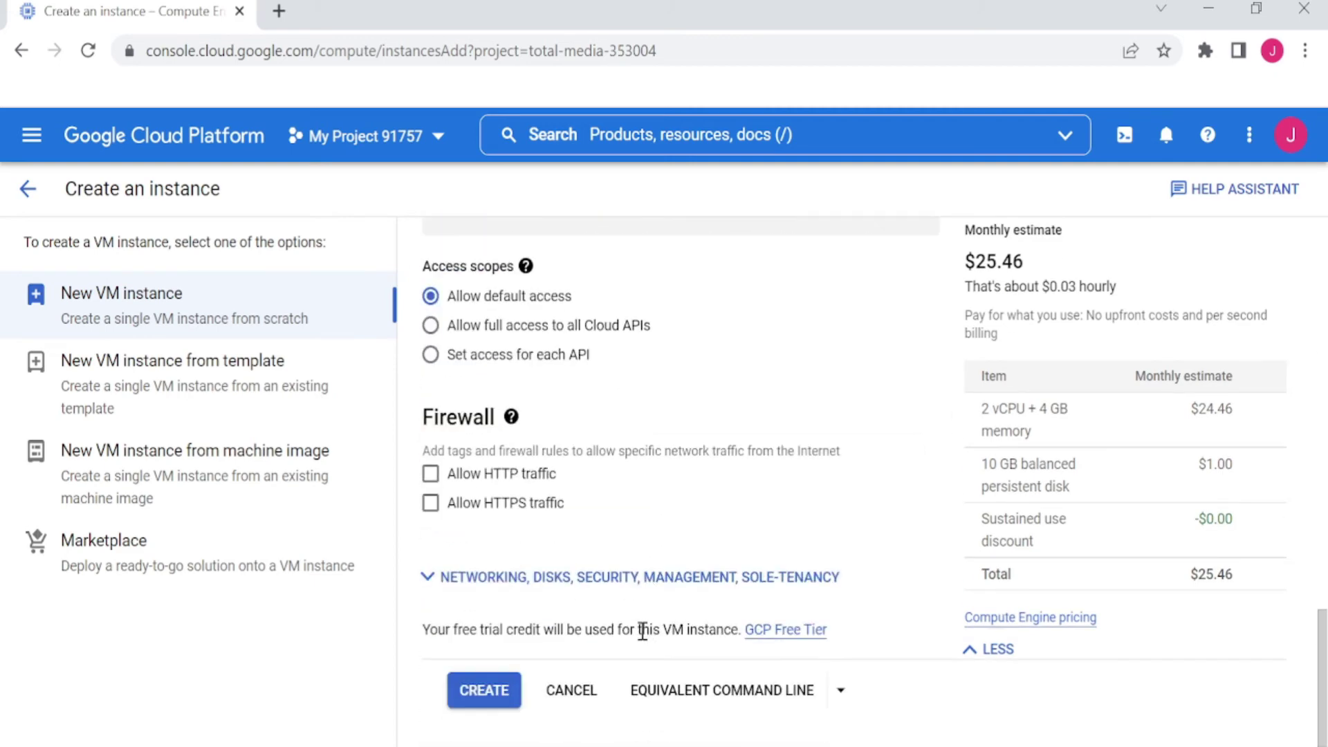
pyautogui.click(485, 690)
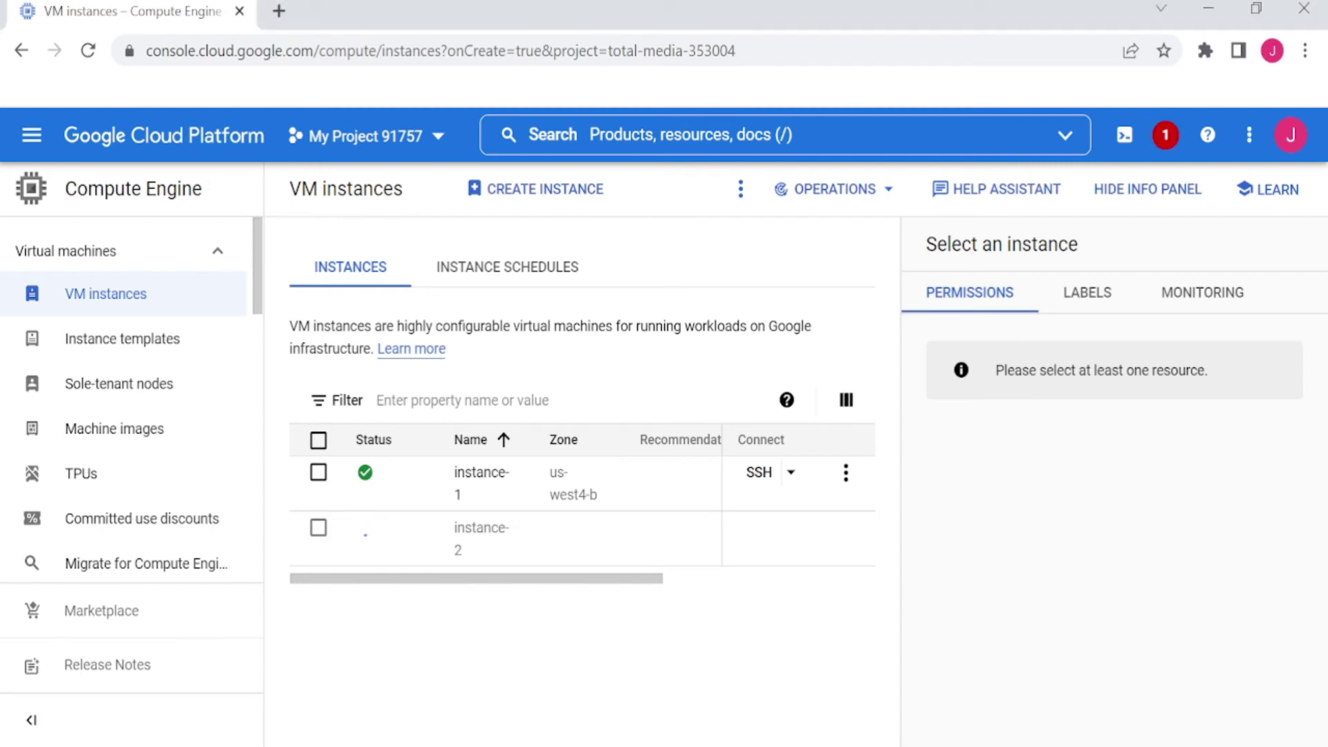
# Read the instance-2 failure notice citing the missing iam.serviceAccountUser role, then switch to the owner's browser
pyautogui.click(1165, 130)
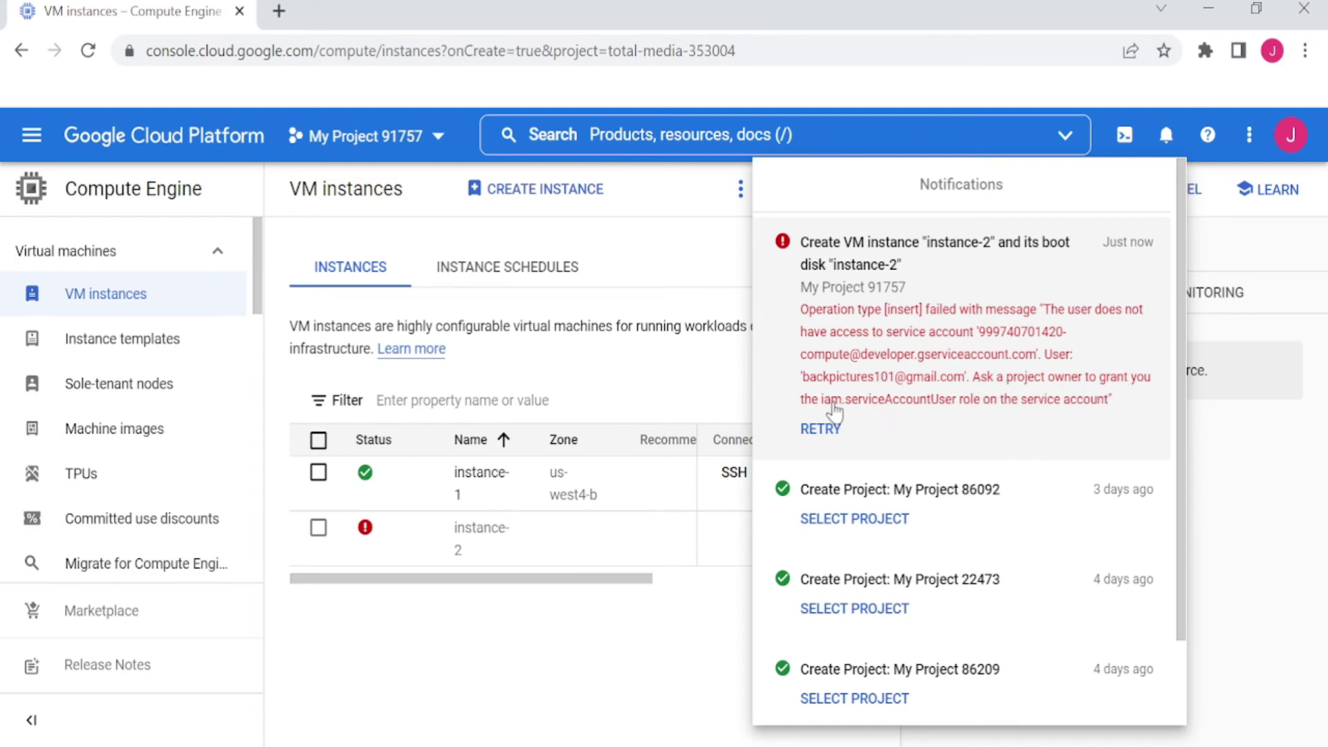
pyautogui.moveTo(958, 404); pyautogui.dragTo(824, 415)
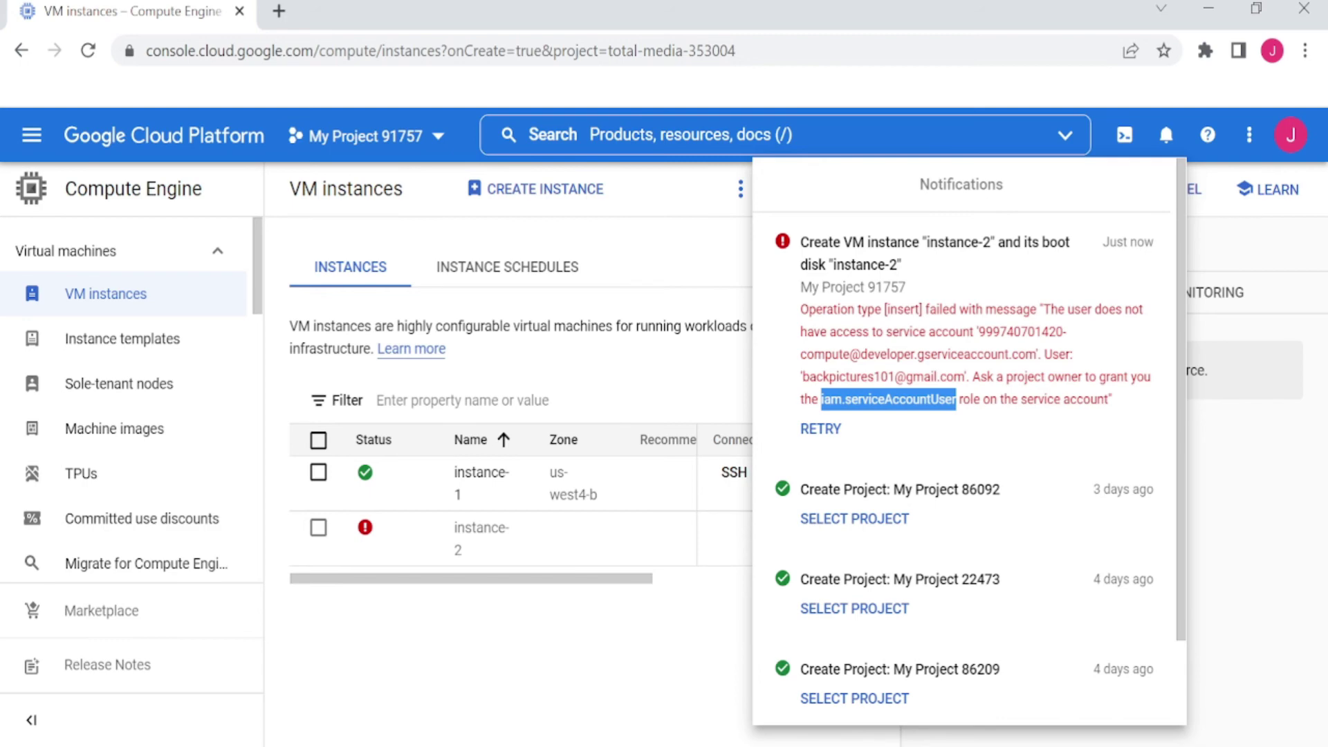
pyautogui.hotkey('alt', 'Tab')
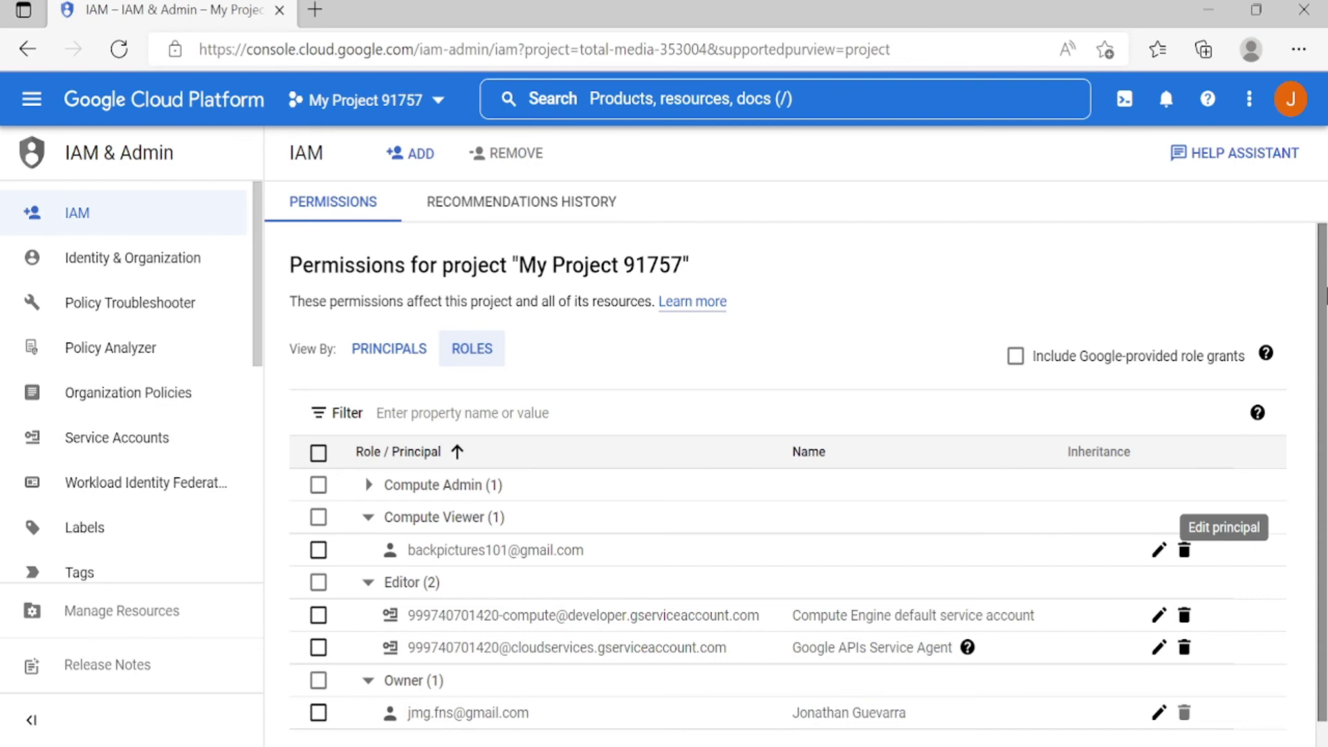
# Add Service Account User as another role for the second account and save
pyautogui.click(1160, 551)
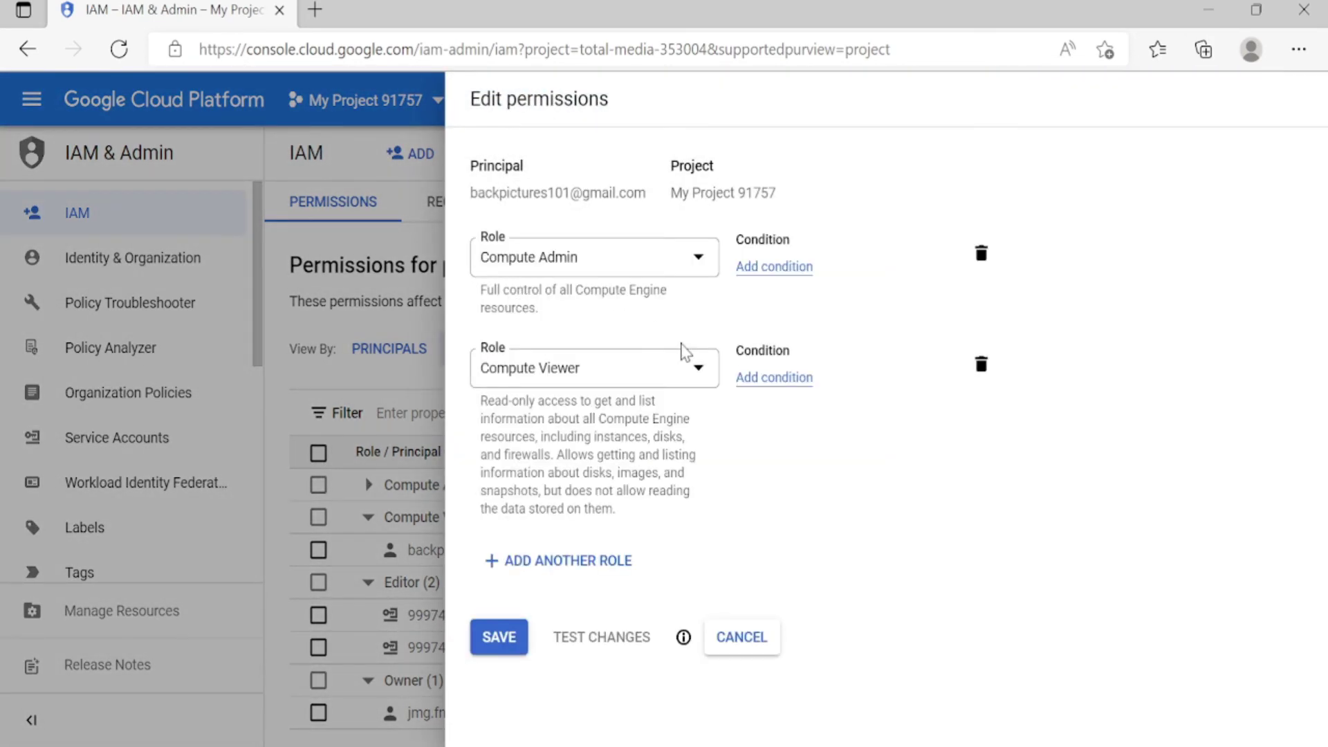
pyautogui.click(612, 560)
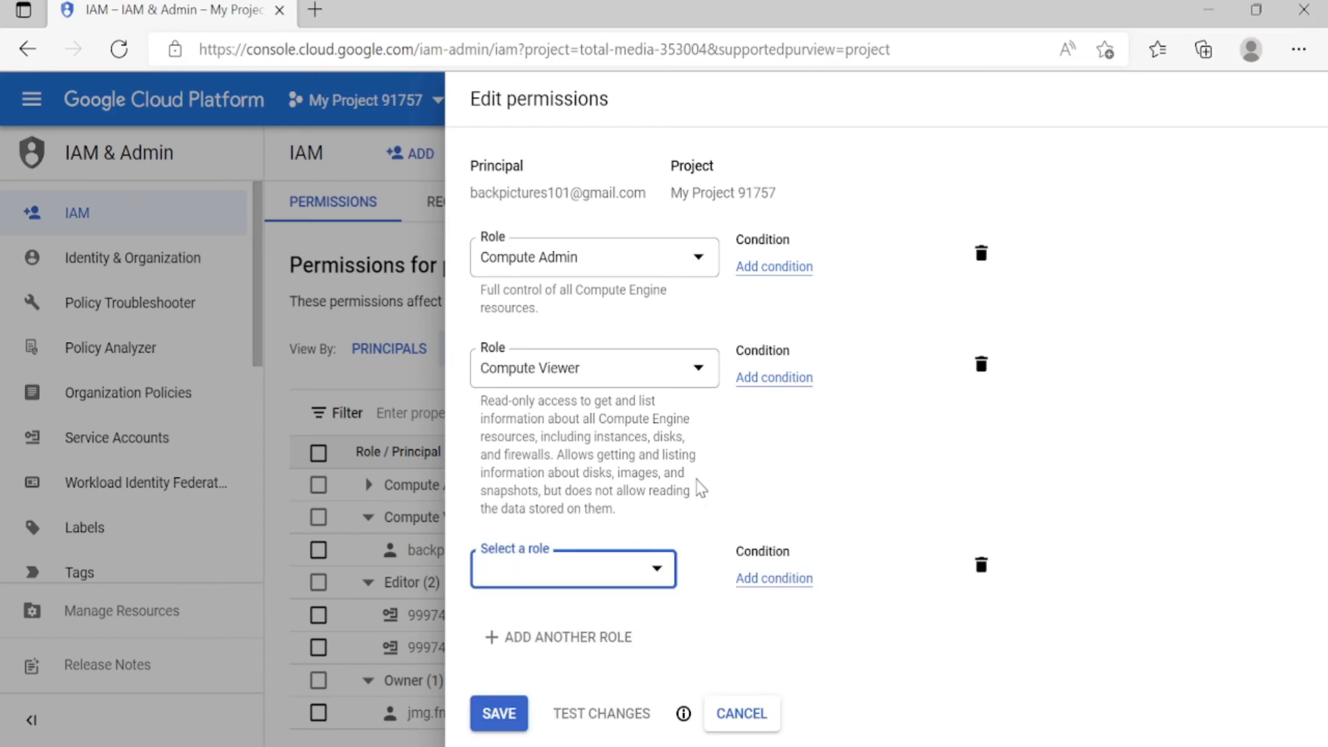
pyautogui.click(552, 581)
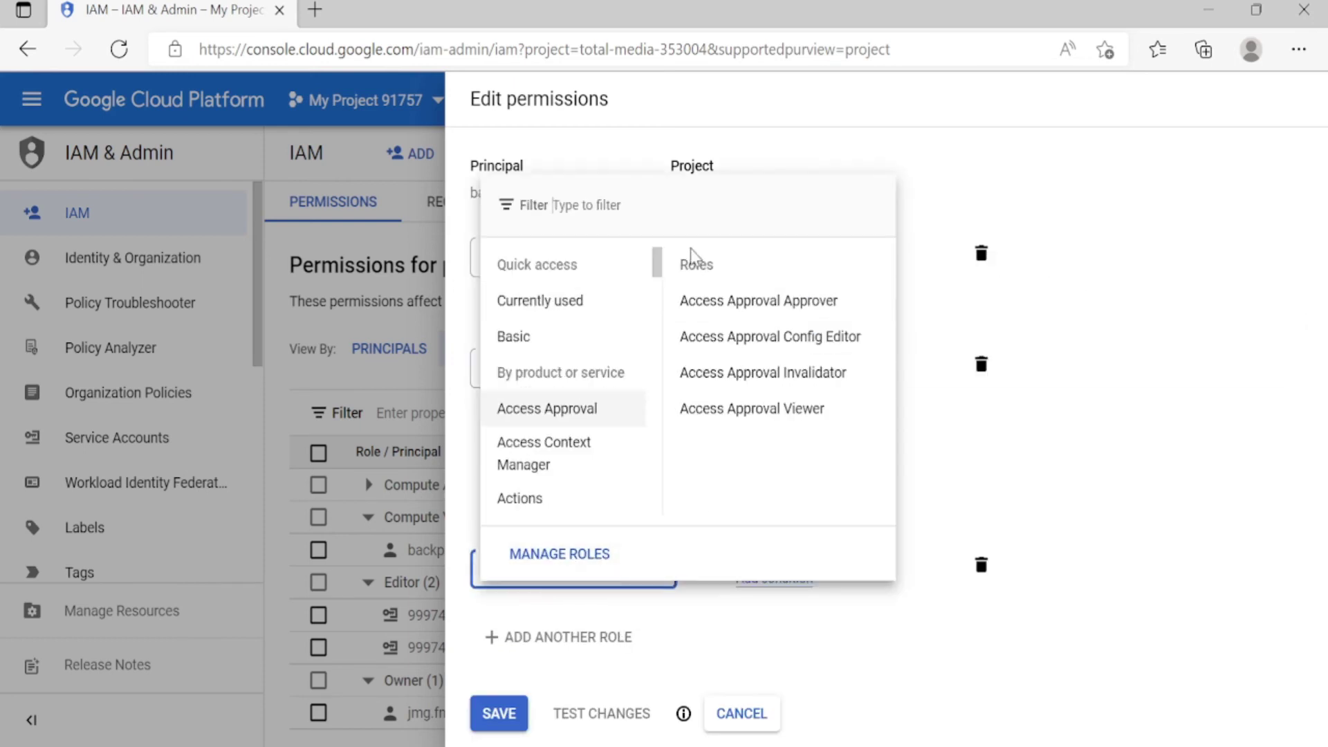
pyautogui.write('serv')
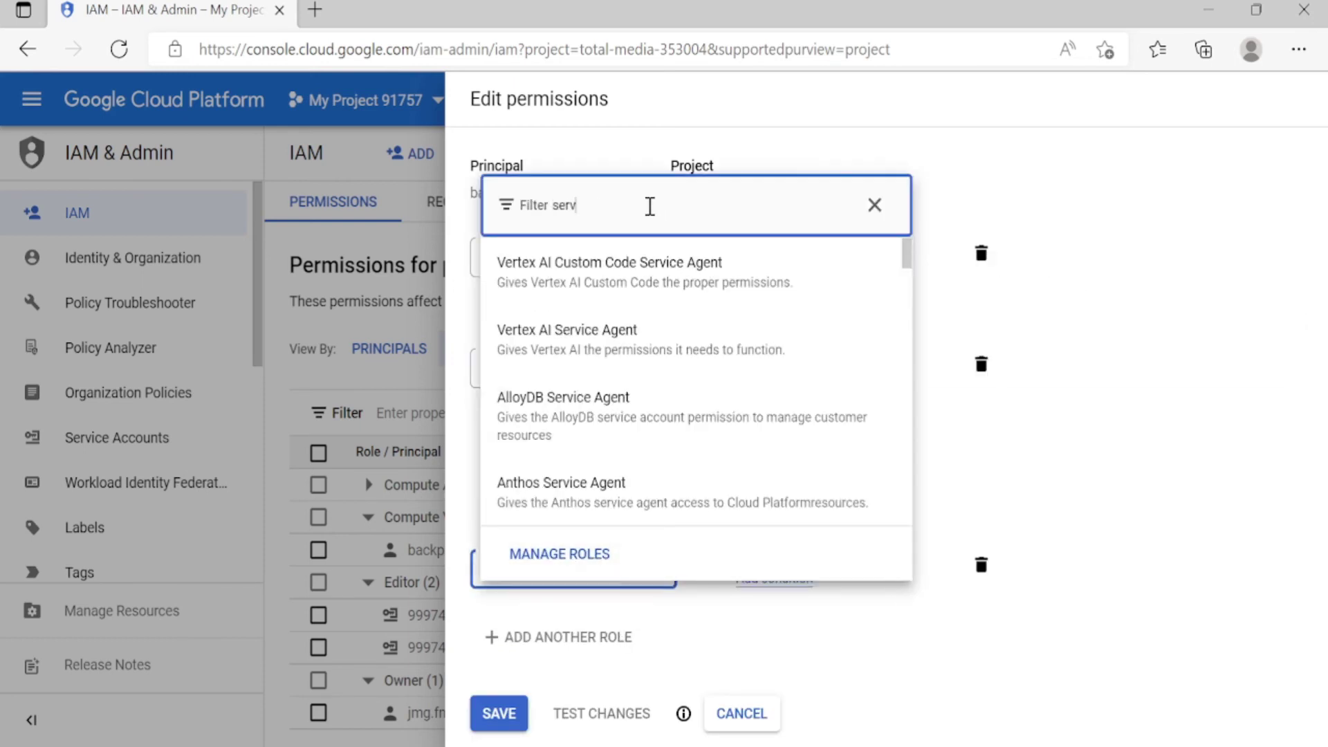
pyautogui.write('ice account')
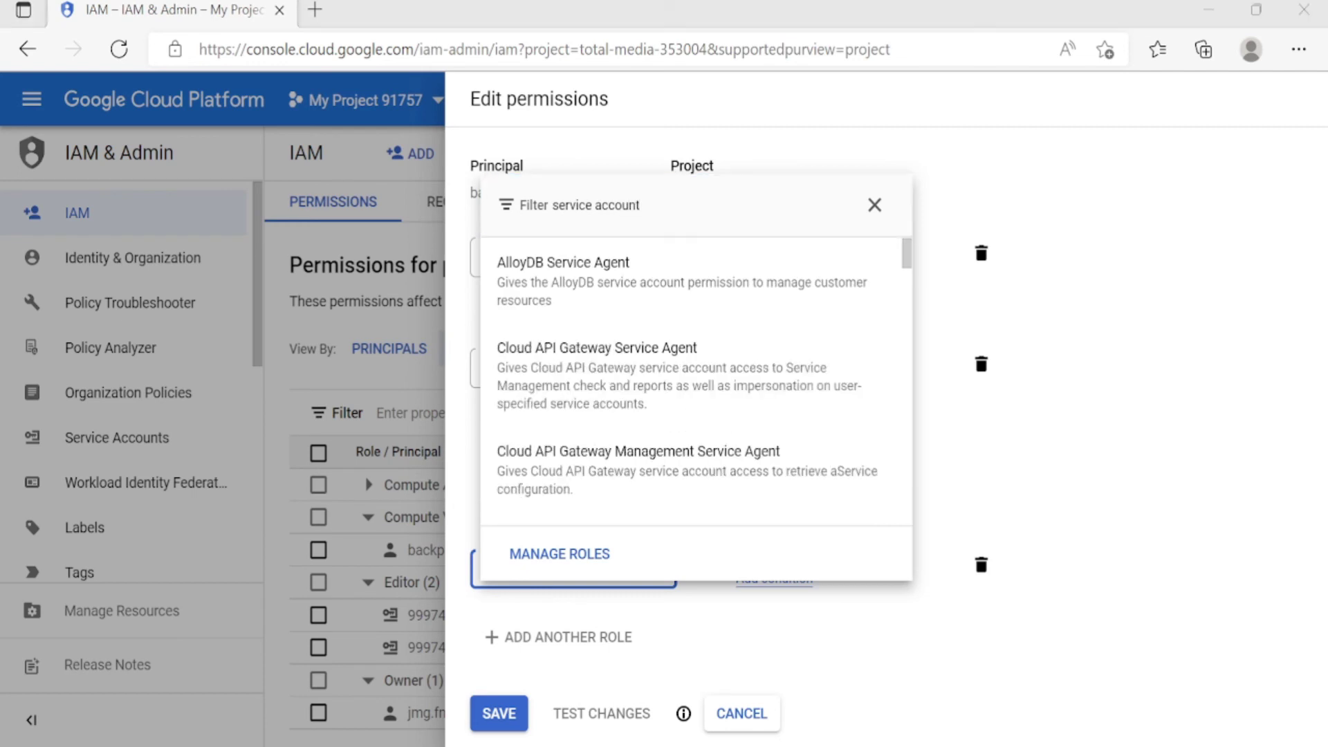
pyautogui.click(703, 204)
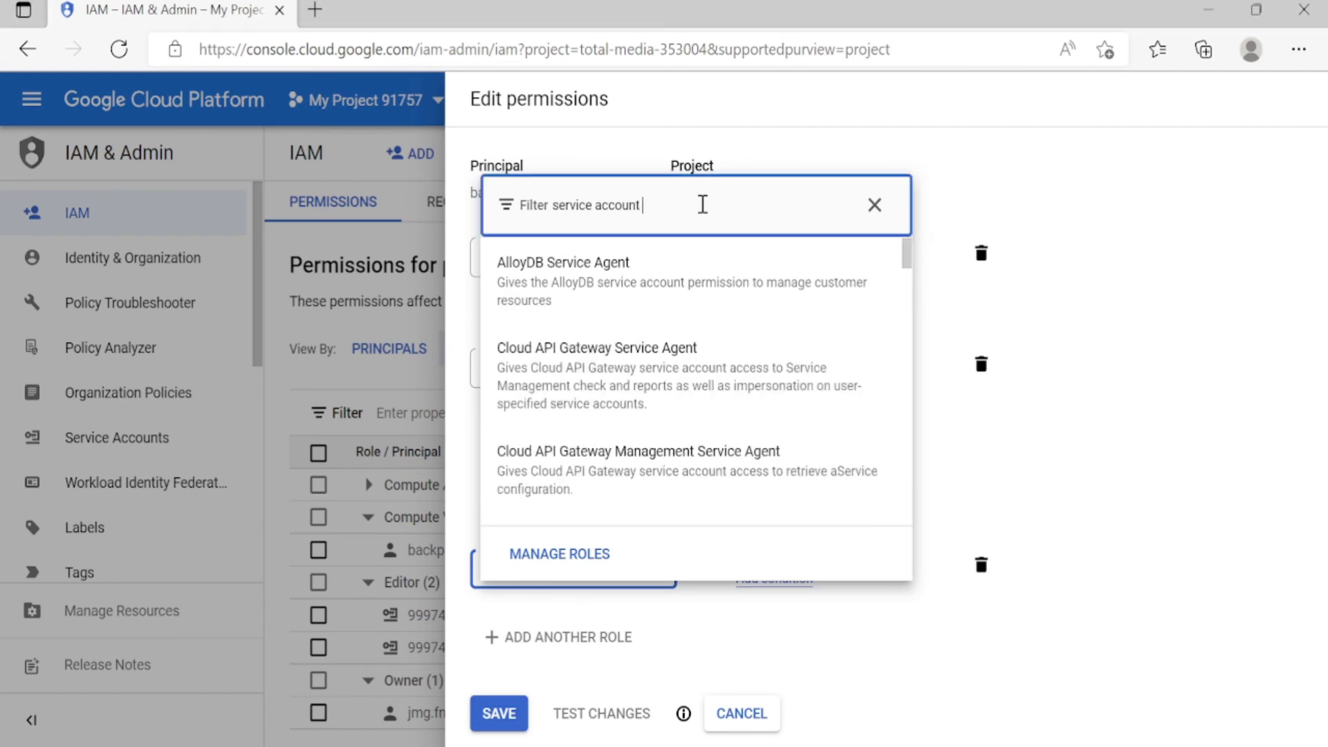
pyautogui.write('user')
pyautogui.scroll(-1, 687, 430)
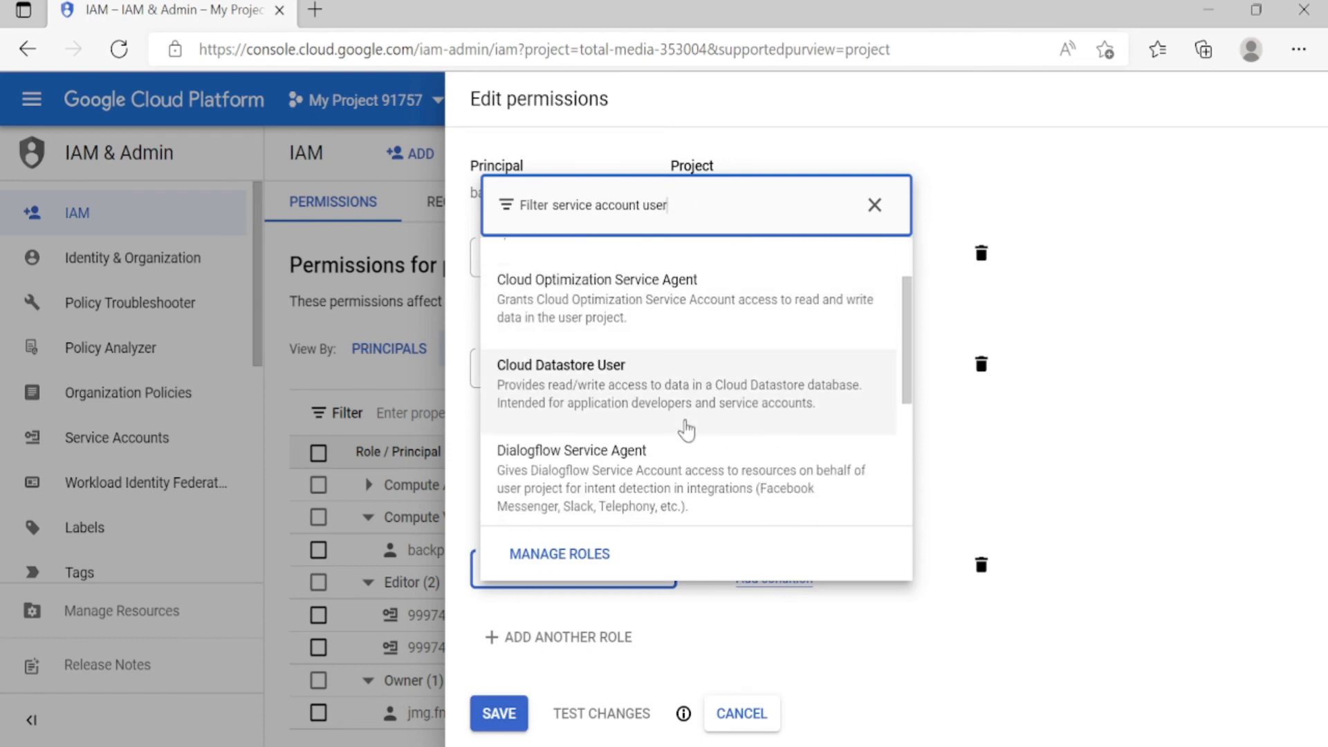
pyautogui.scroll(-3, 687, 430)
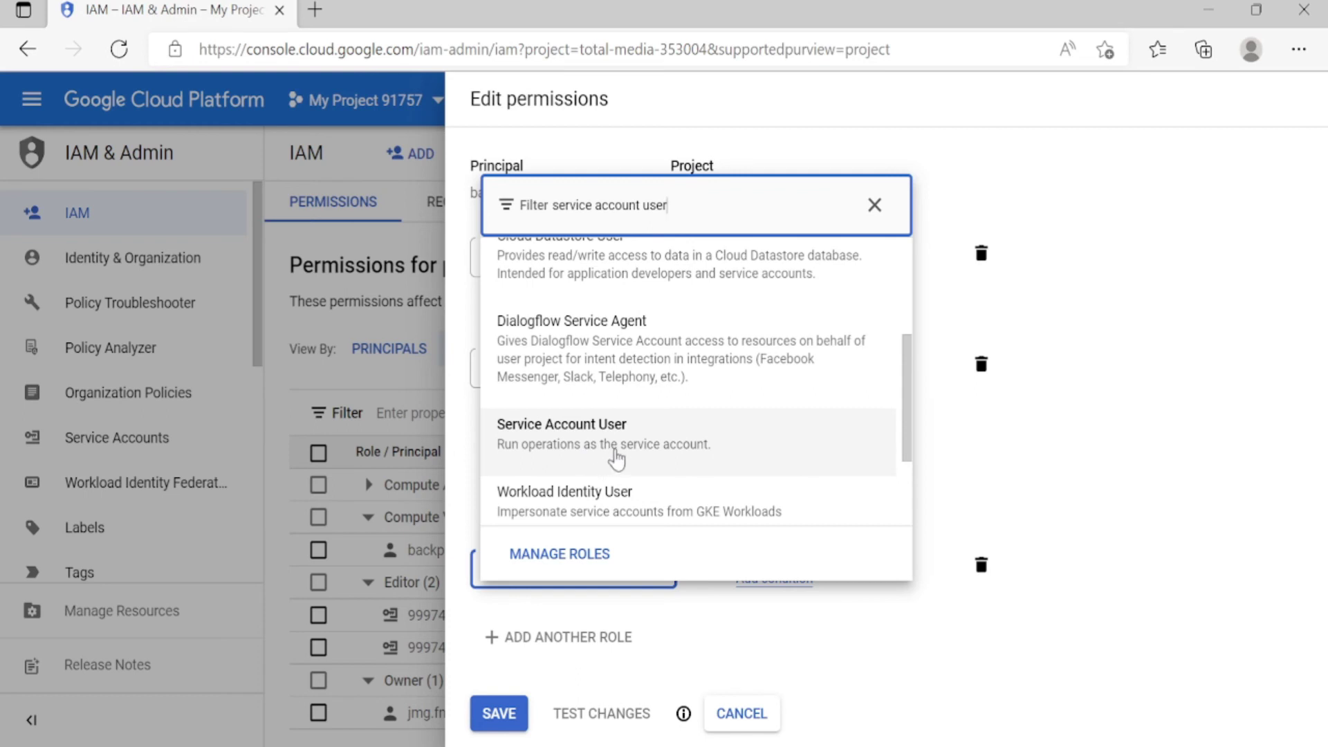
pyautogui.click(625, 454)
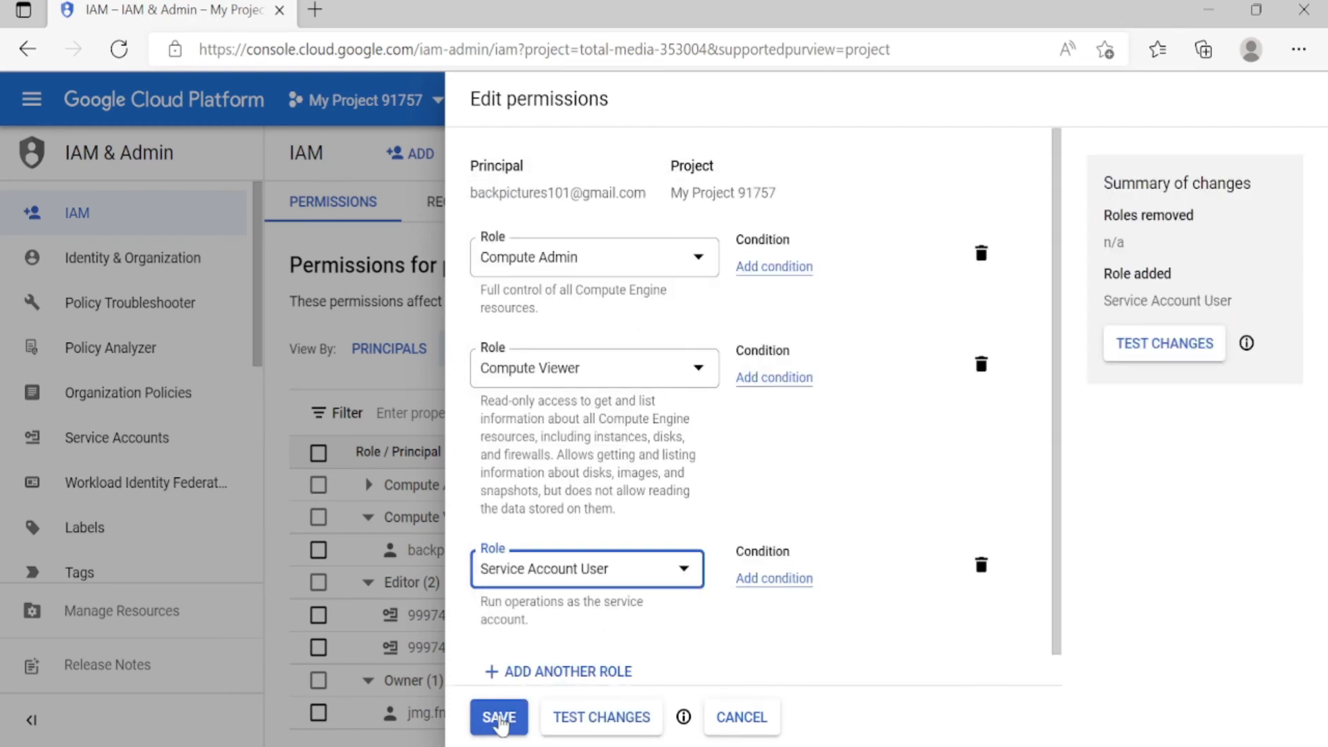
pyautogui.click(499, 720)
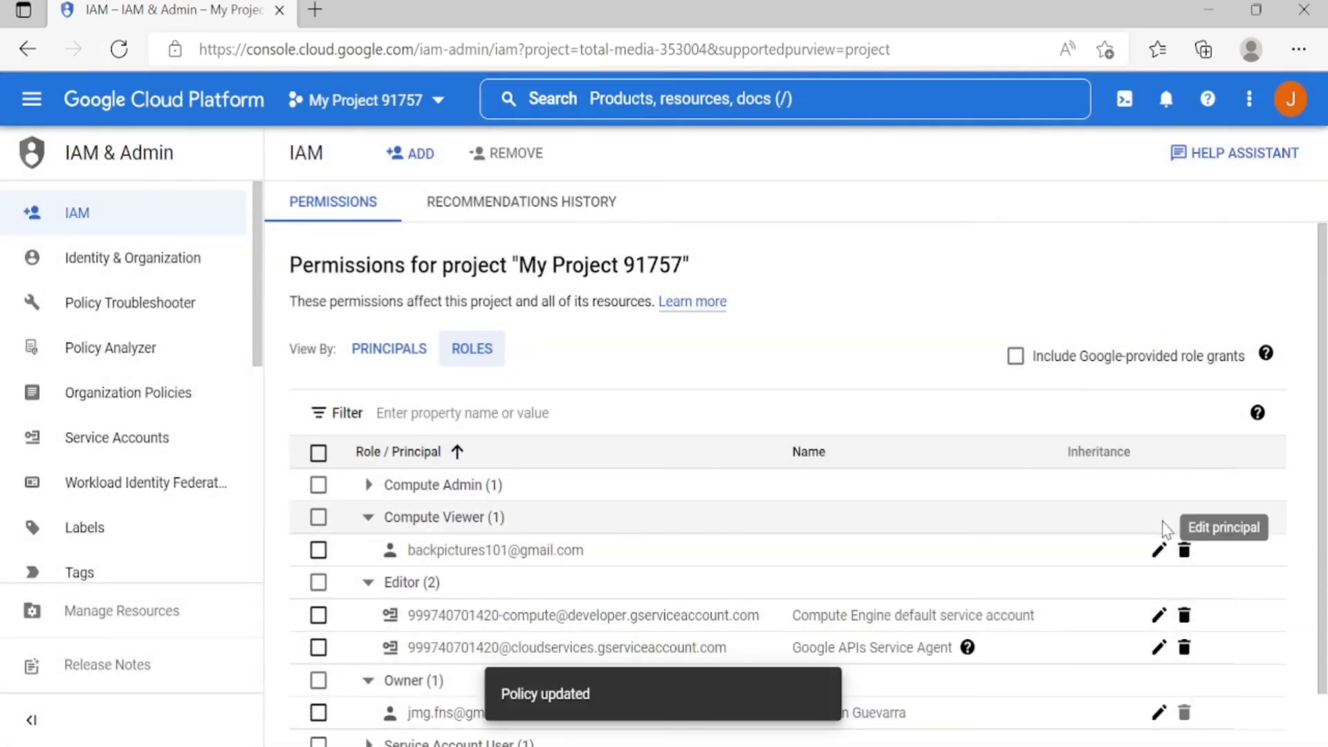
pyautogui.scroll(-1, 747, 632)
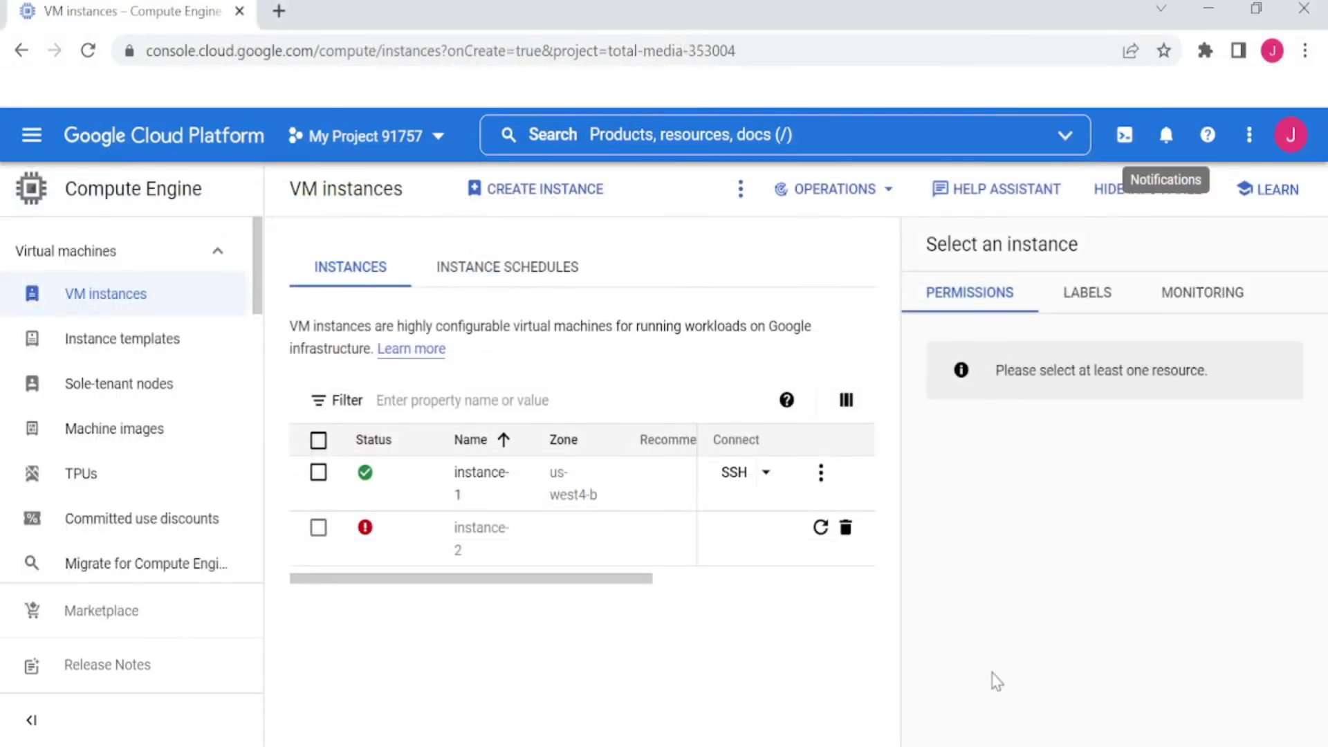
# Reload the VM instances list so only instance-1 in us-west4-b remains
pyautogui.click(89, 50)
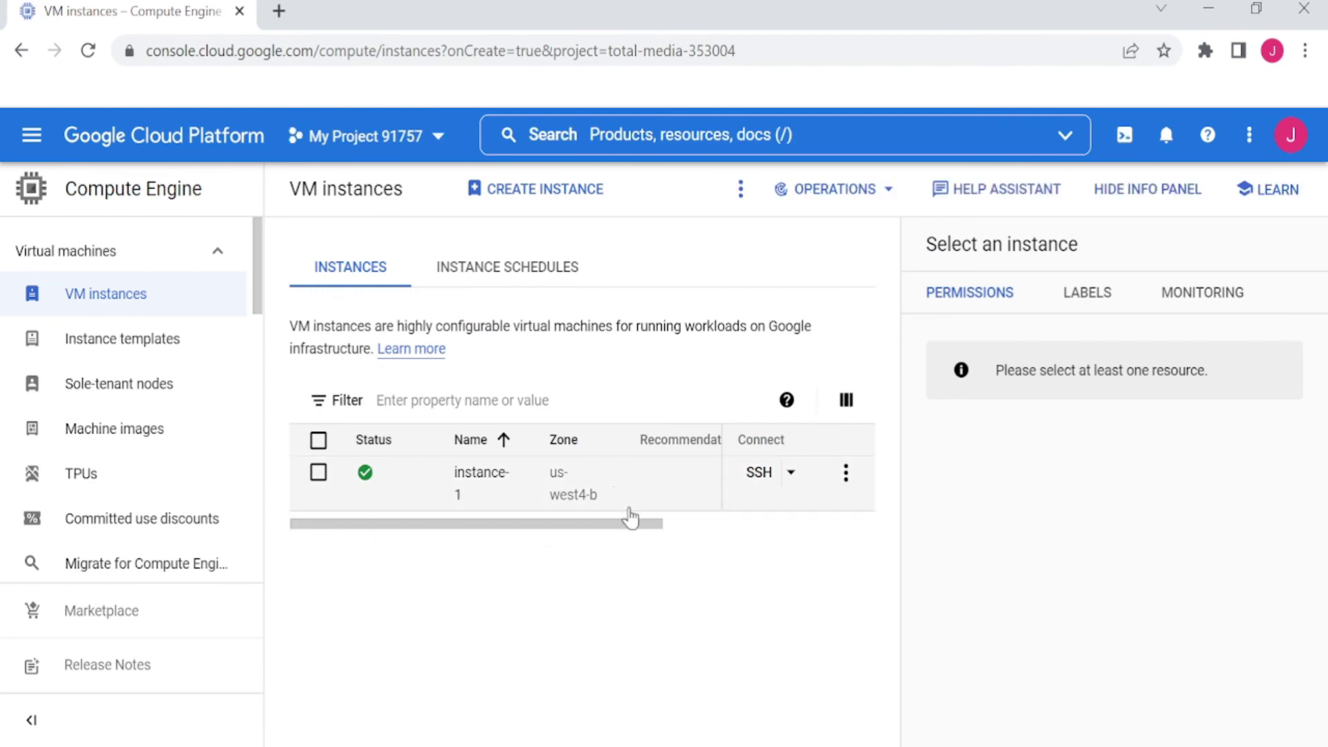
pyautogui.moveTo(598, 524); pyautogui.dragTo(509, 531)
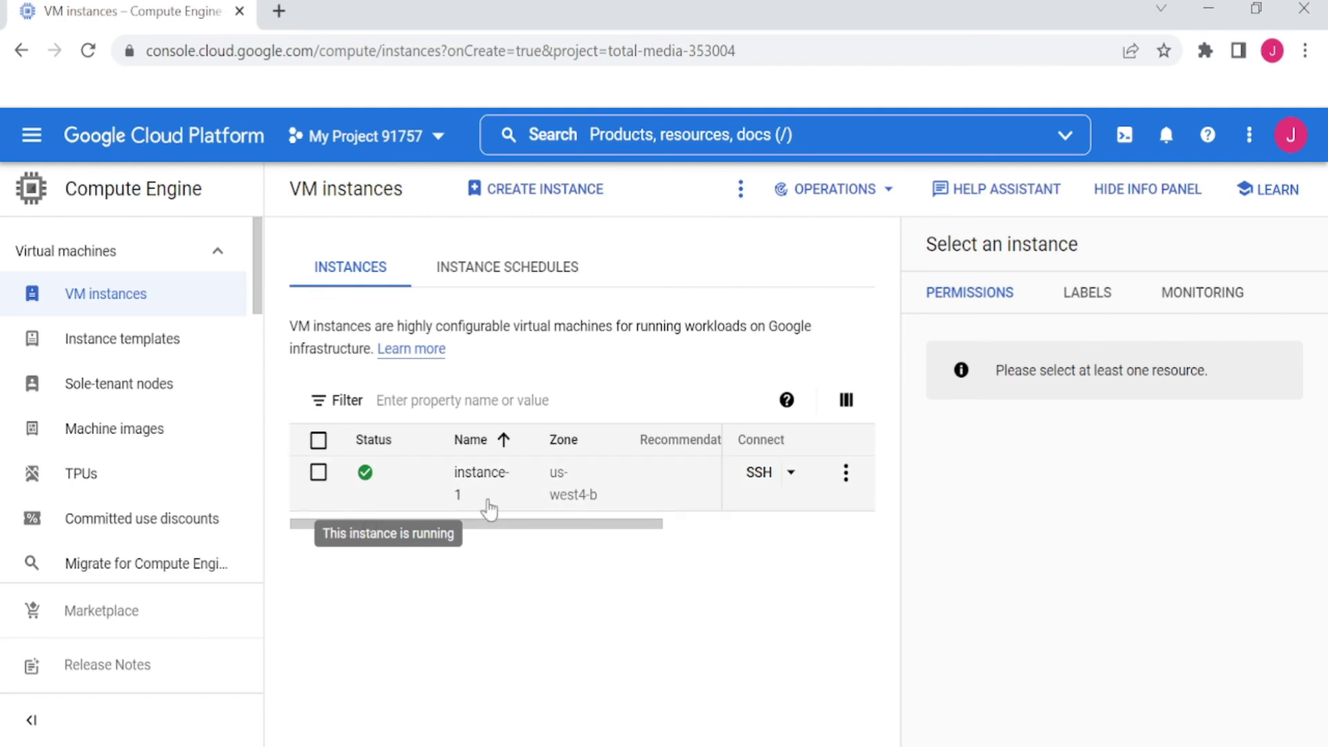
# Create a new VM instance named instance-2 with all default settings in us-central1-a
pyautogui.click(534, 189)
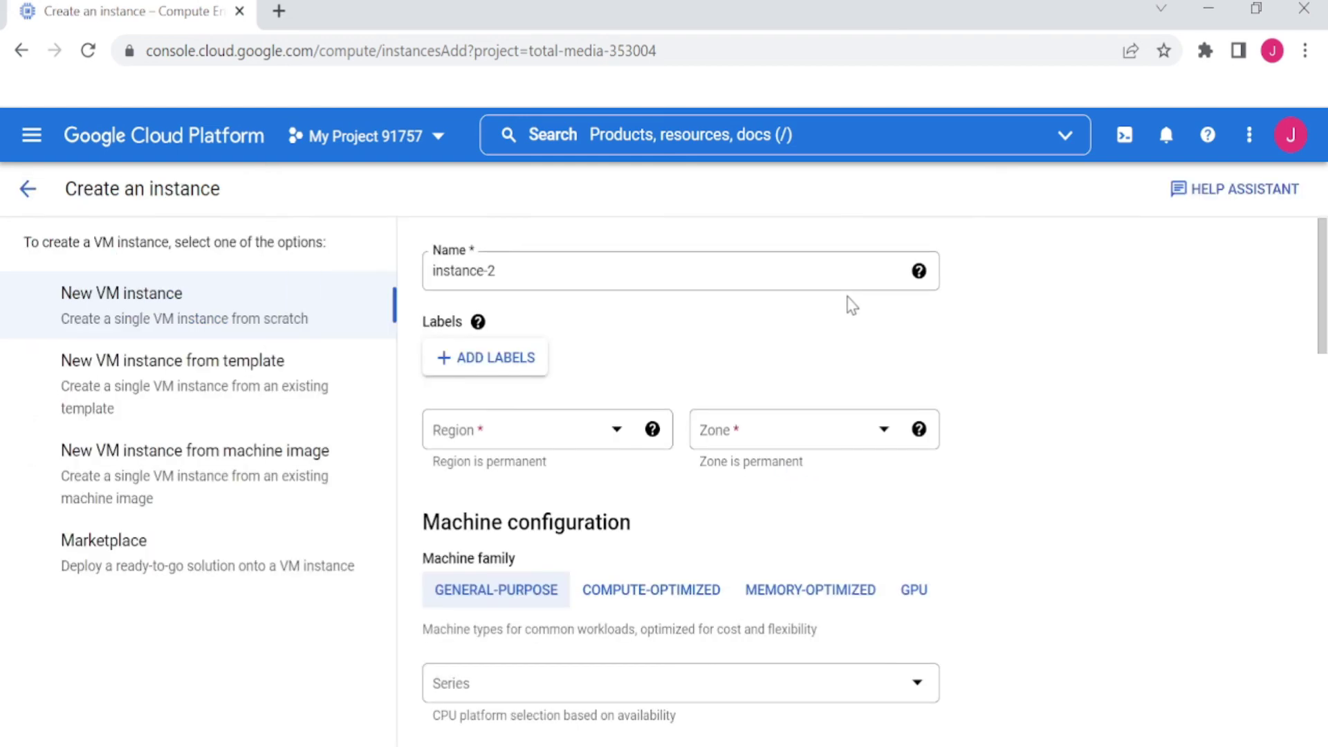
pyautogui.scroll(-20, 687, 454)
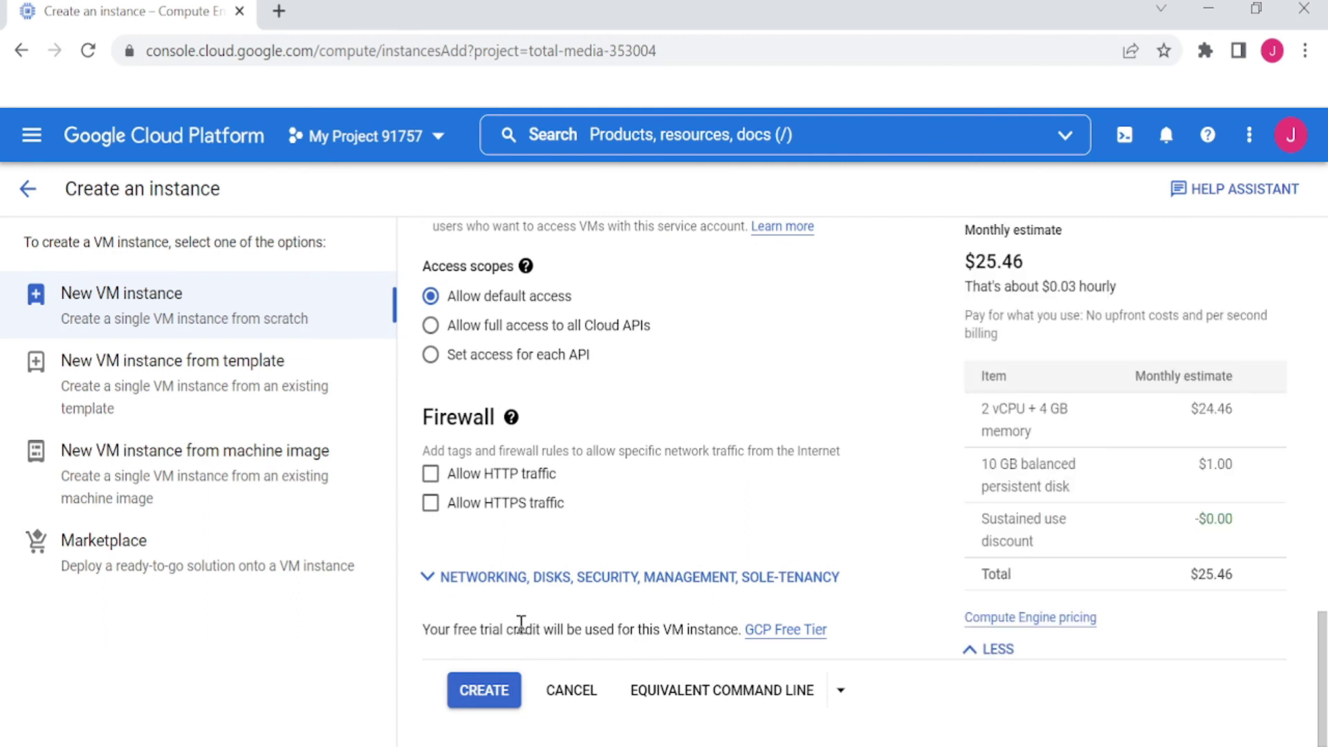
pyautogui.click(484, 691)
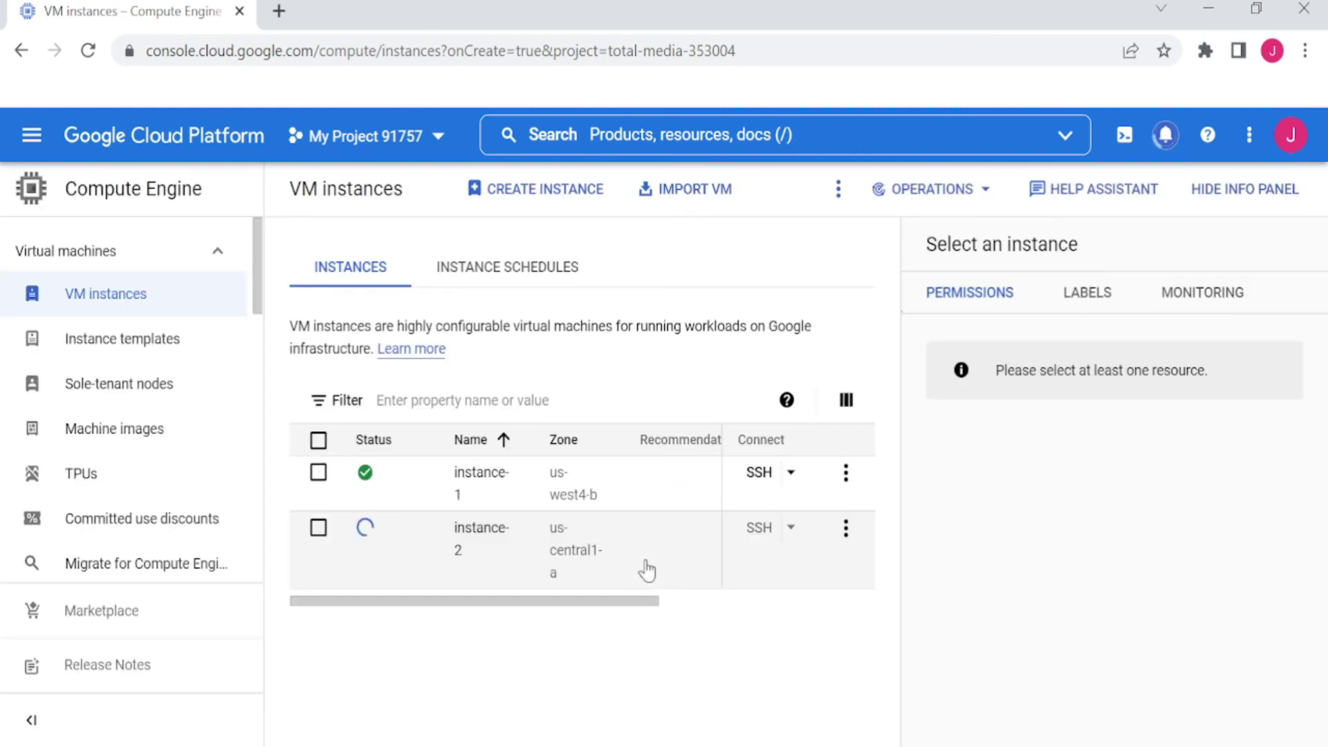
# Check notifications to confirm instance-2 was created, then highlight the signed-in account's e-mail address
pyautogui.click(1167, 137)
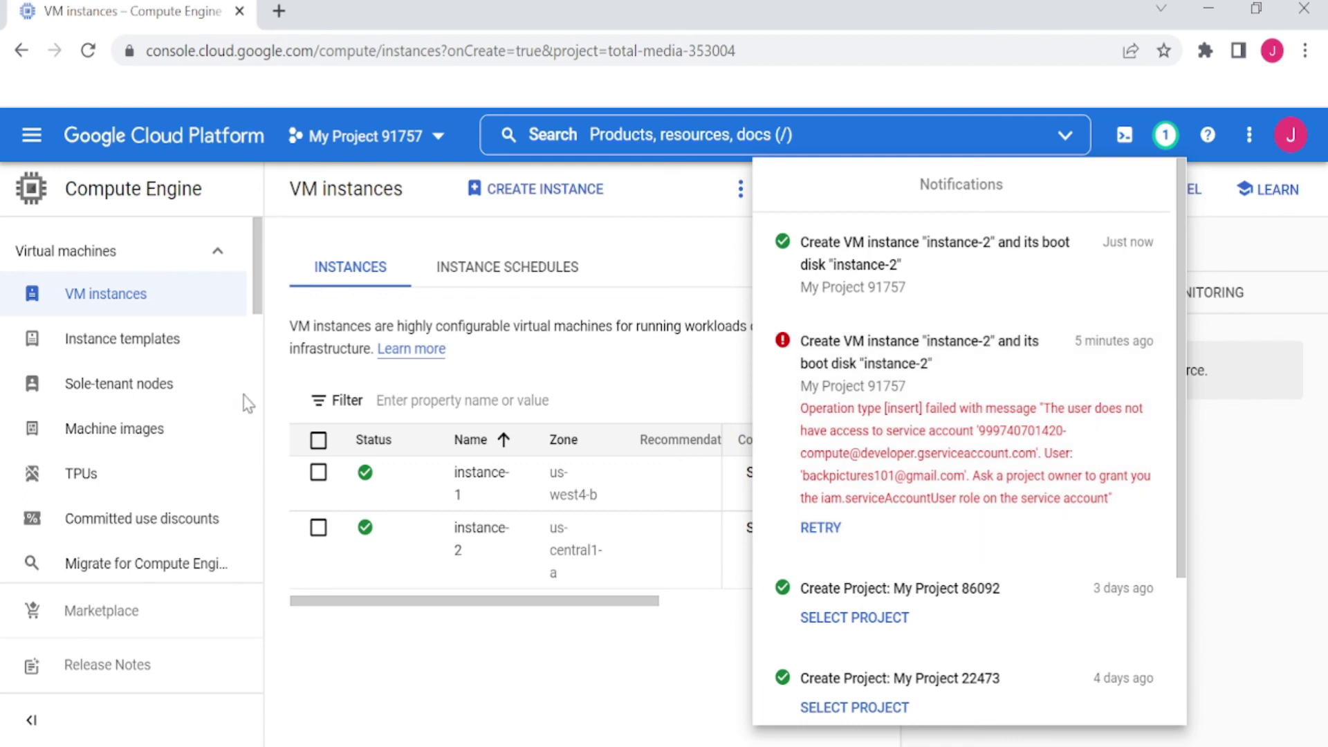
pyautogui.click(457, 650)
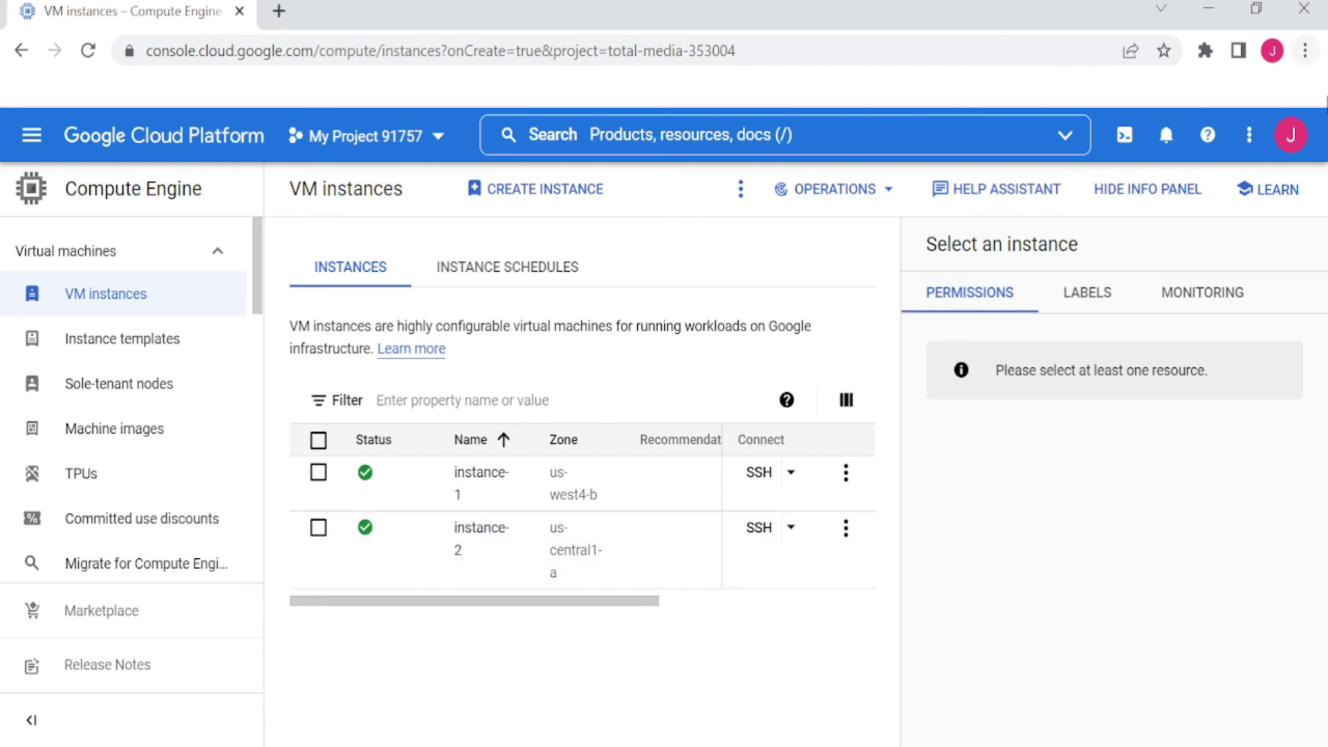
pyautogui.click(1281, 138)
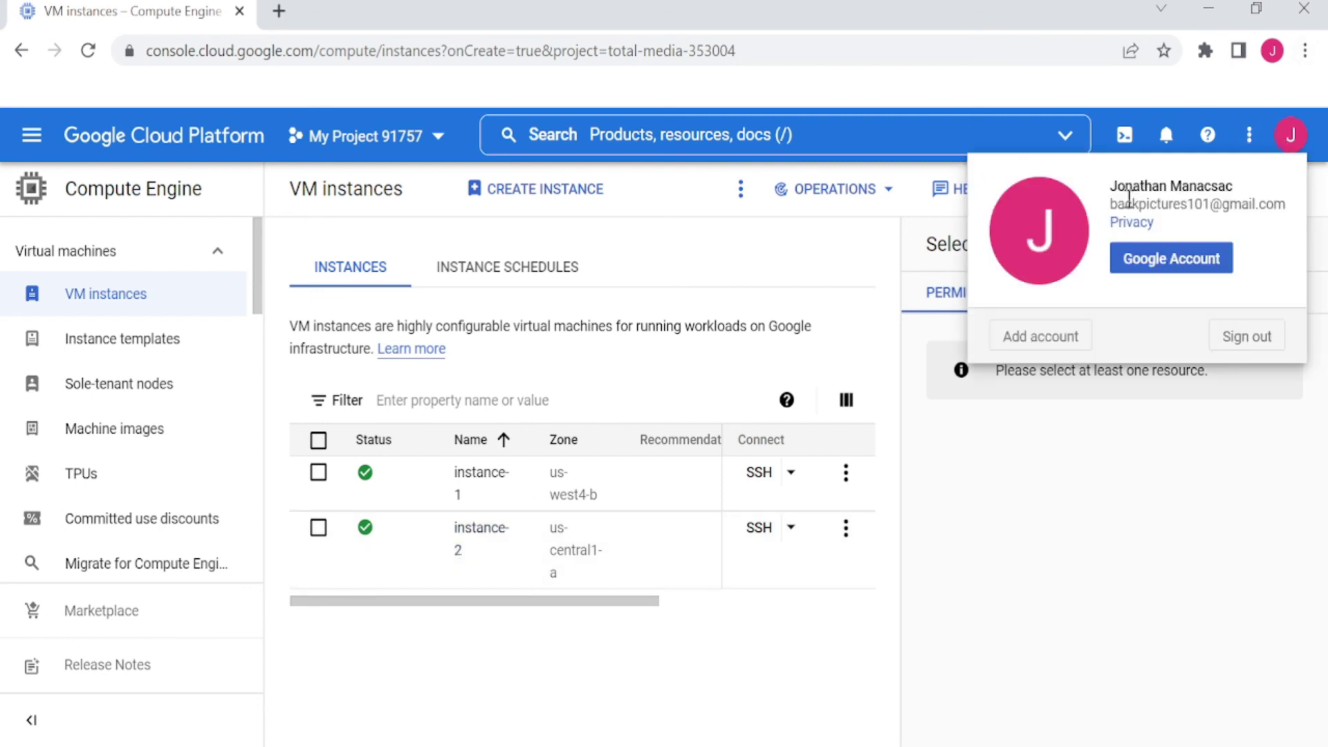
pyautogui.moveTo(1109, 205); pyautogui.dragTo(1269, 206)
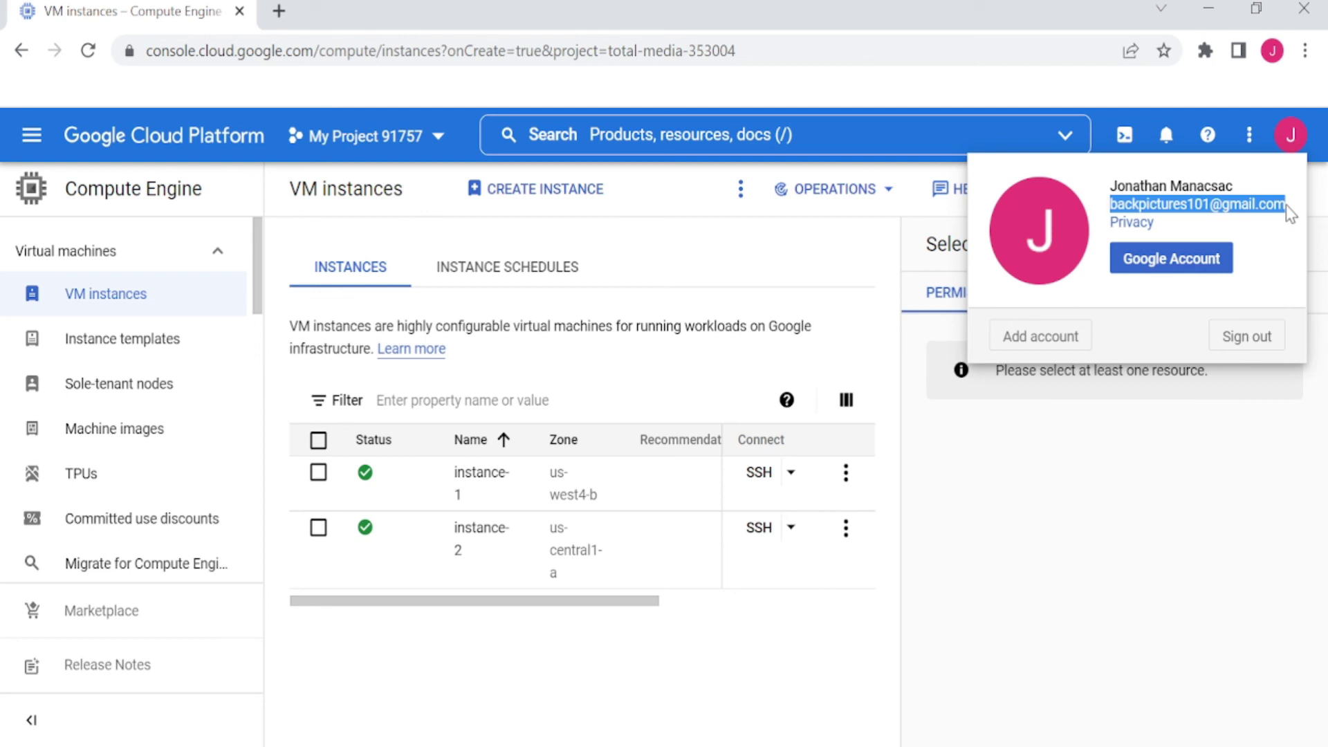